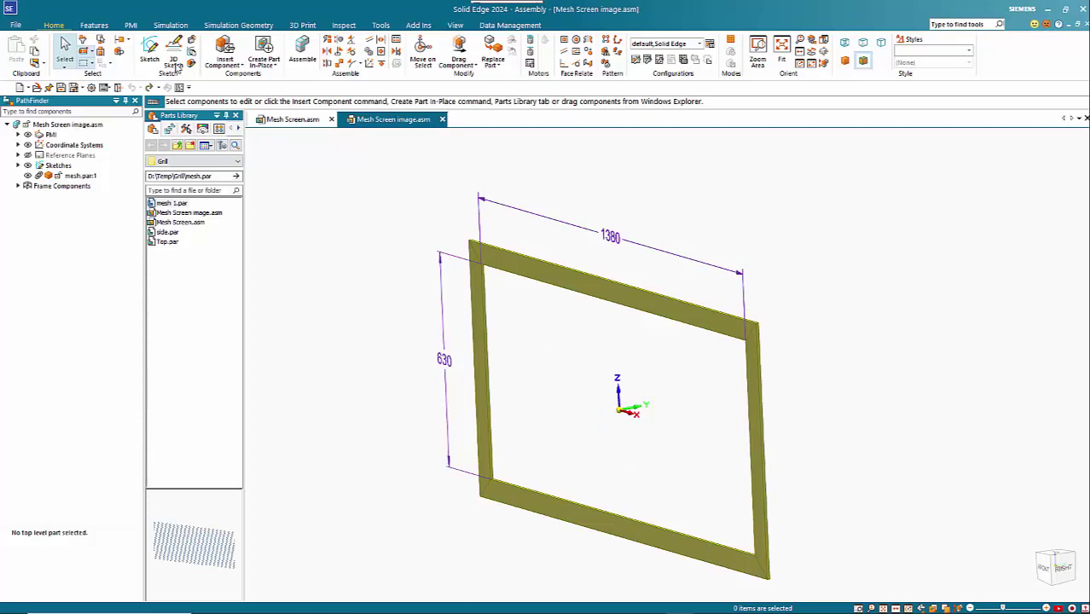
Start a sketch on the frame's front reference plane
{"action": "left_click", "coordinate": [152, 52]}
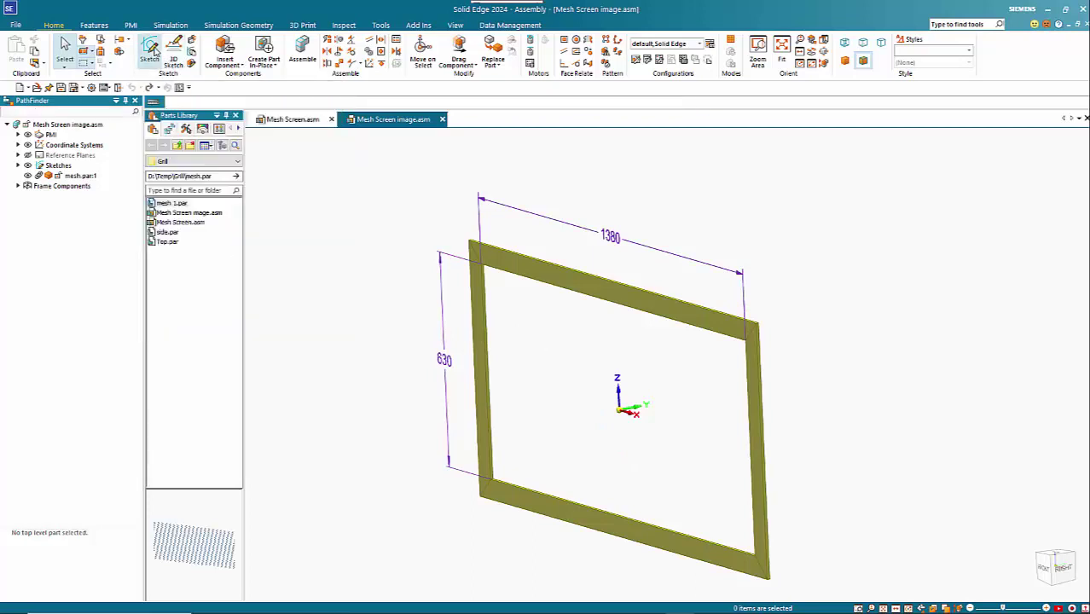
{"action": "left_click", "coordinate": [629, 401]}
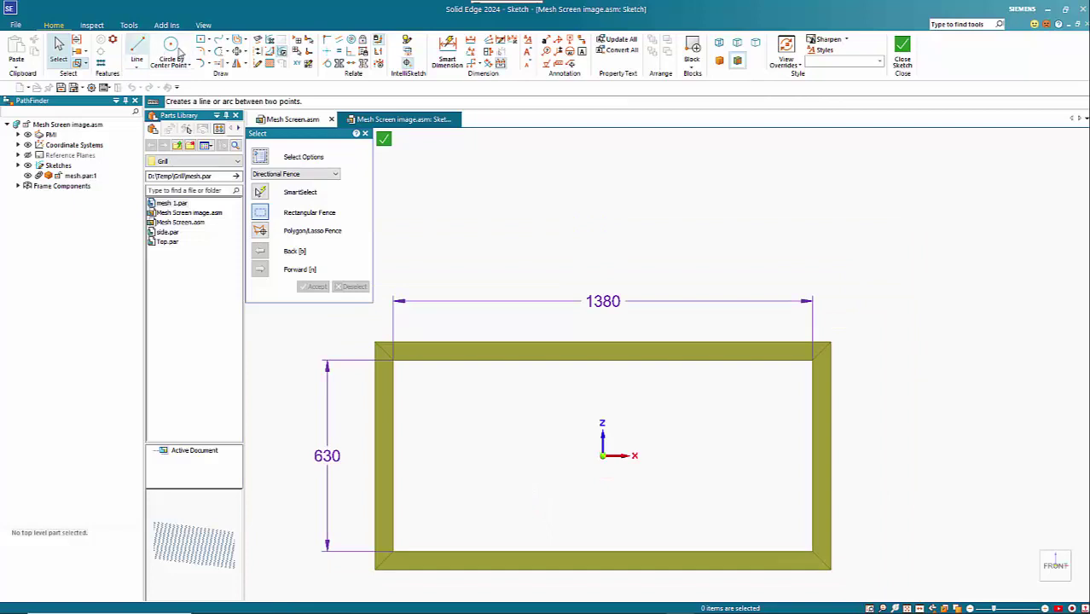
Insert mesh.jpeg into the sketch near the frame's top bar, about 59.53 × 39.16 mm
{"action": "left_click", "coordinate": [129, 24]}
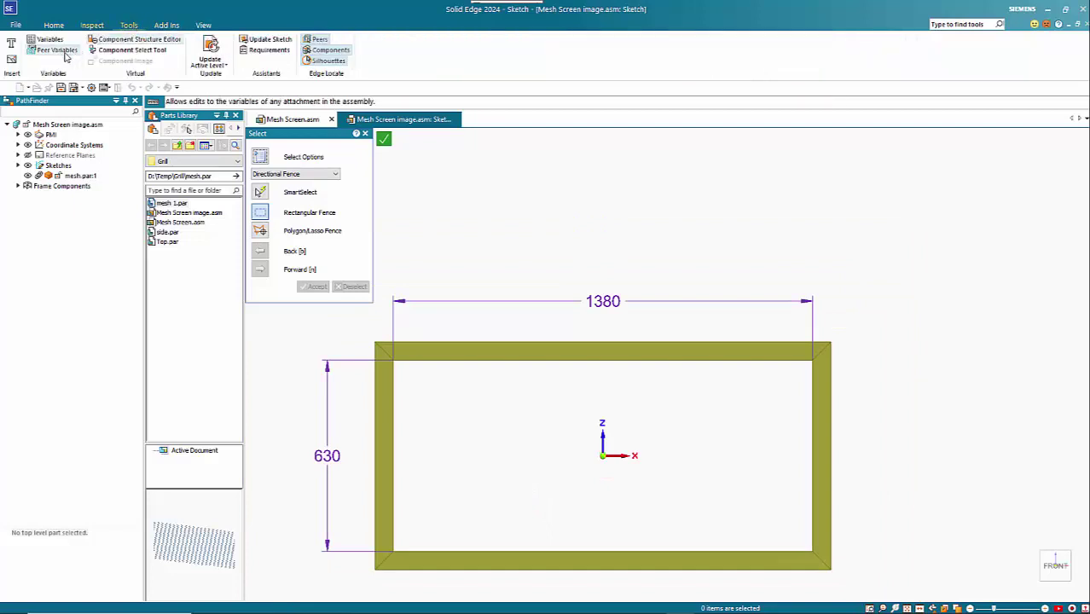
{"action": "left_click", "coordinate": [12, 61]}
{"action": "left_click", "coordinate": [287, 305]}
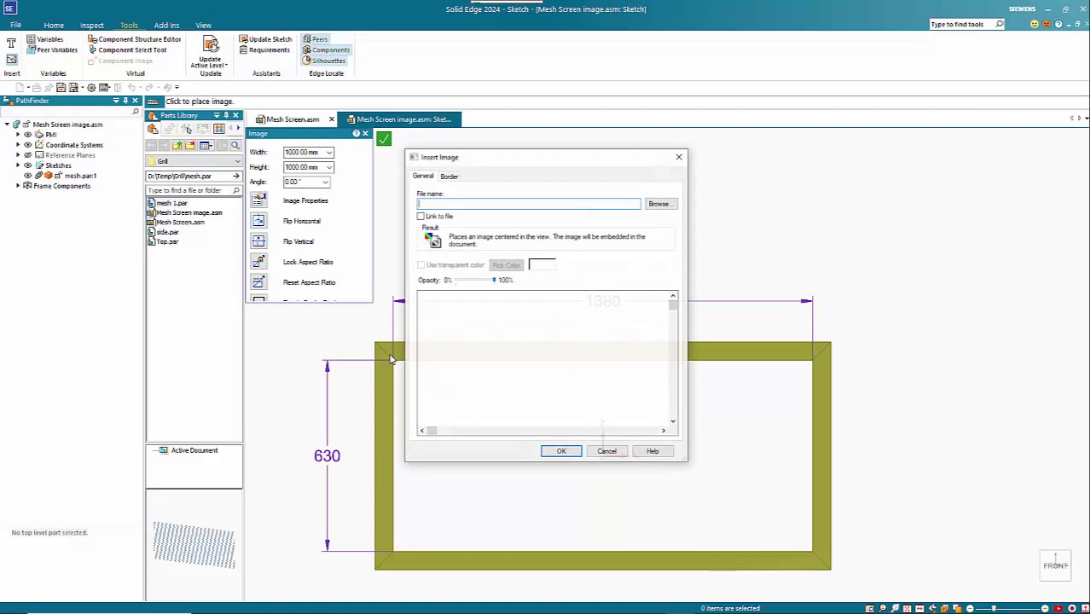
{"action": "left_click", "coordinate": [659, 204]}
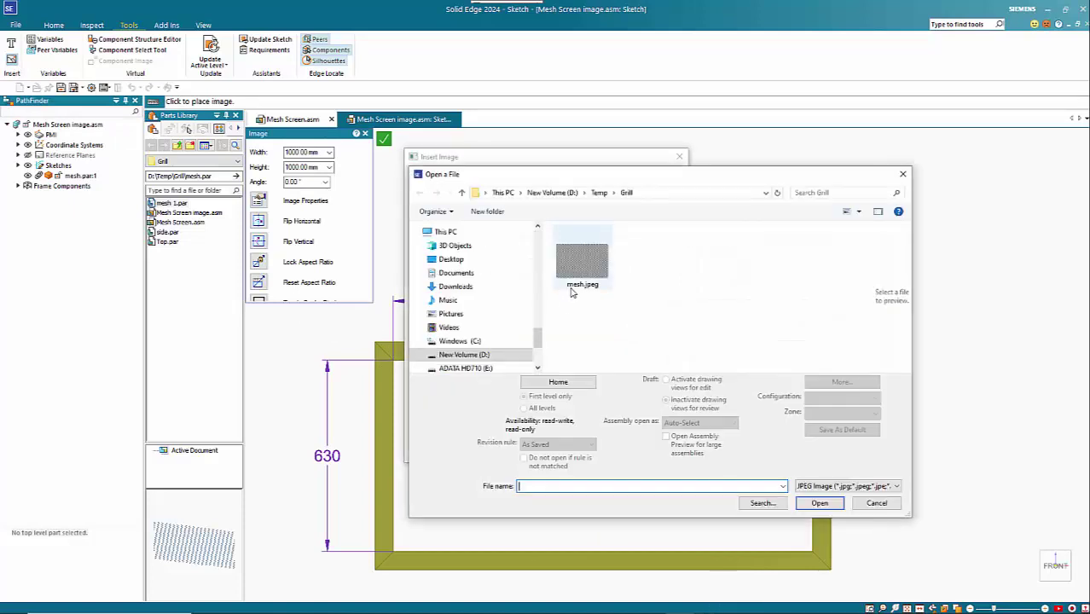
{"action": "double_click", "coordinate": [583, 264]}
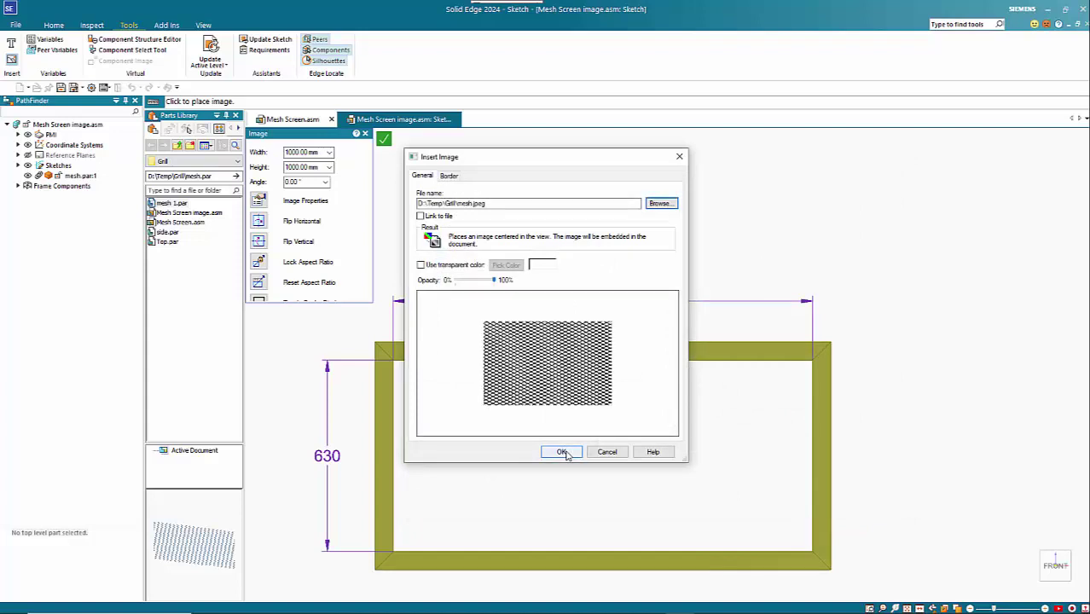
{"action": "left_click", "coordinate": [563, 453]}
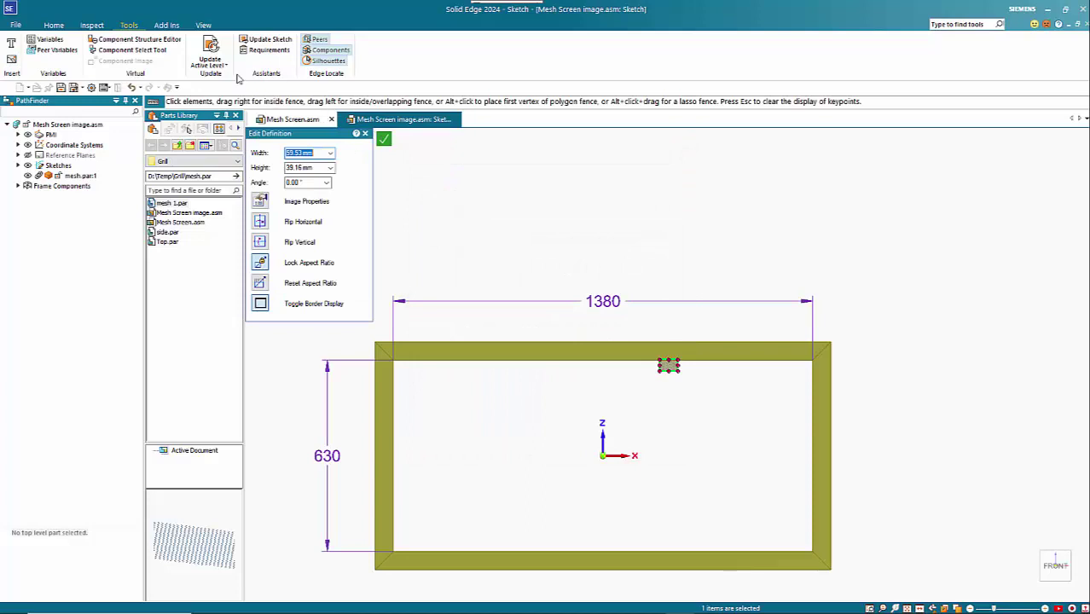
Connect the mesh image's corner keypoint to the frame's inner top-left corner
{"action": "left_click", "coordinate": [54, 25]}
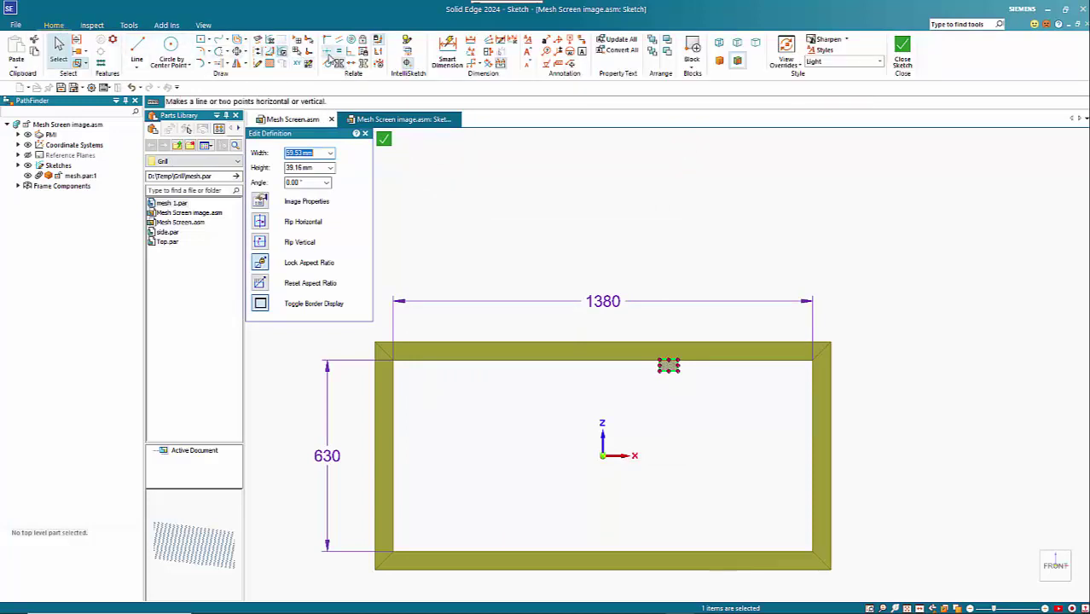
{"action": "left_click", "coordinate": [329, 40]}
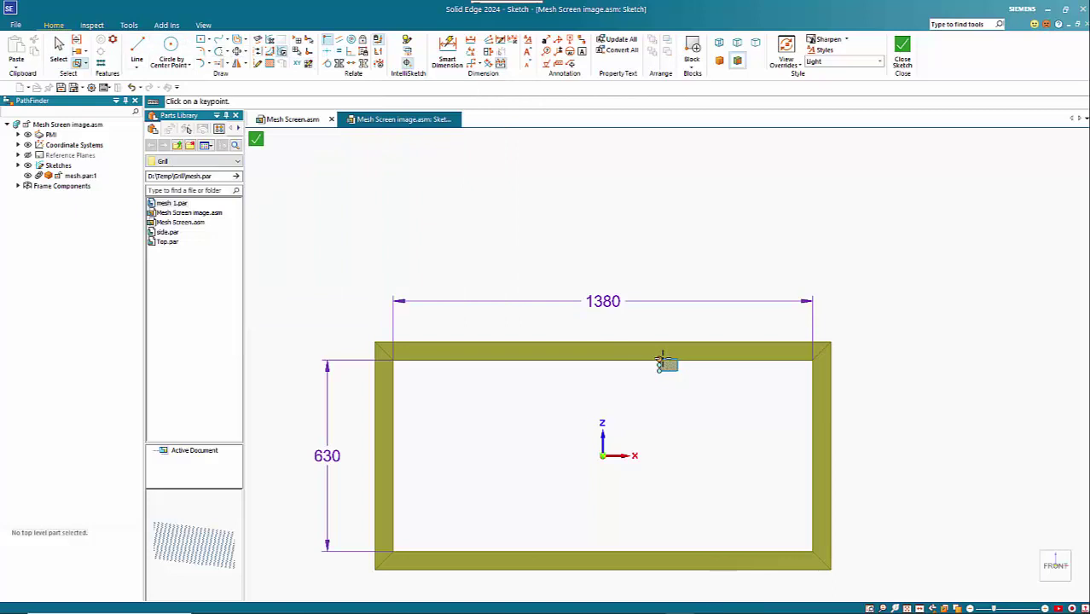
{"action": "left_click", "coordinate": [663, 362]}
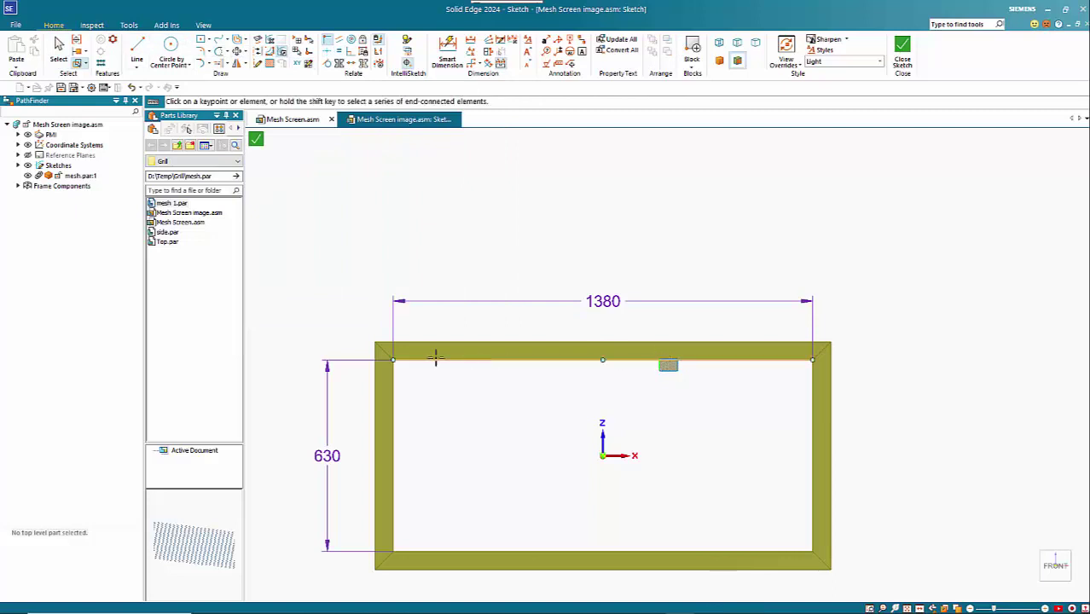
{"action": "left_click", "coordinate": [392, 360]}
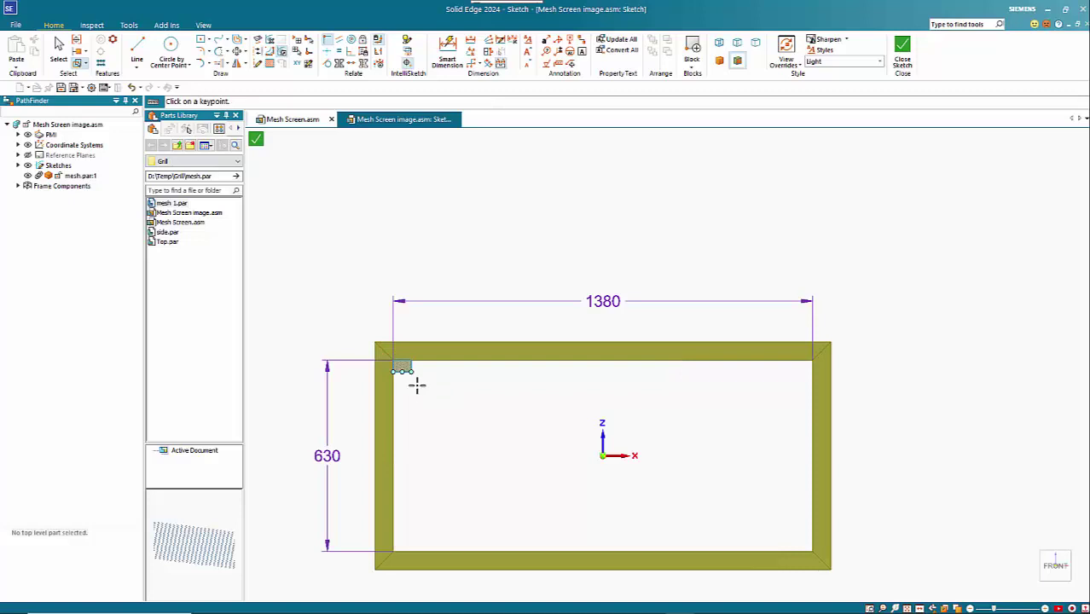
{"action": "key", "text": "Escape"}
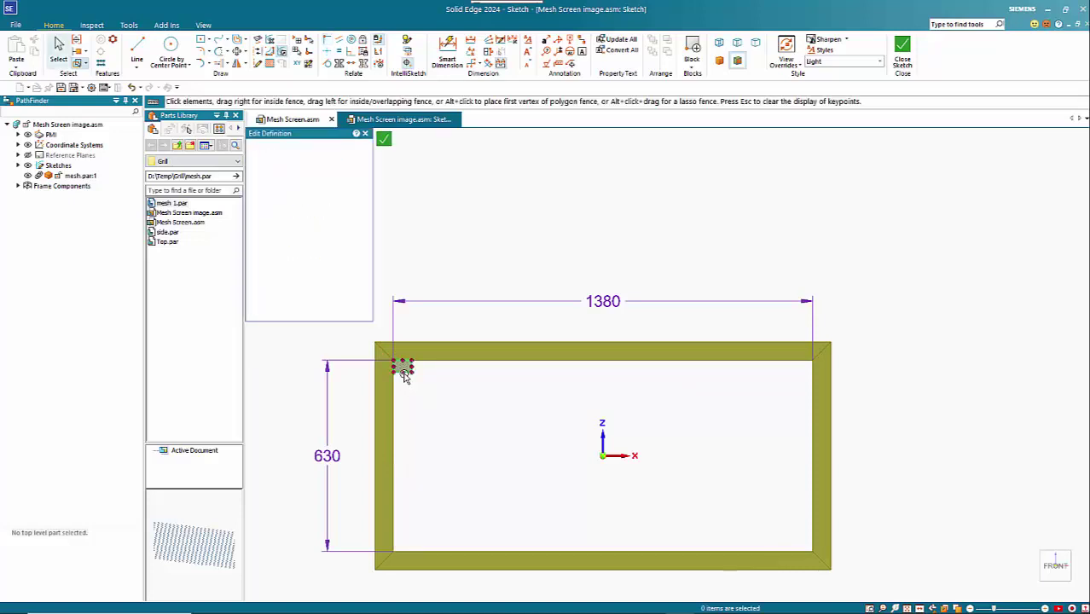
Unlock the image's aspect ratio and stretch it to about 1380.50 × 626.35 mm
{"action": "right_click", "coordinate": [405, 376]}
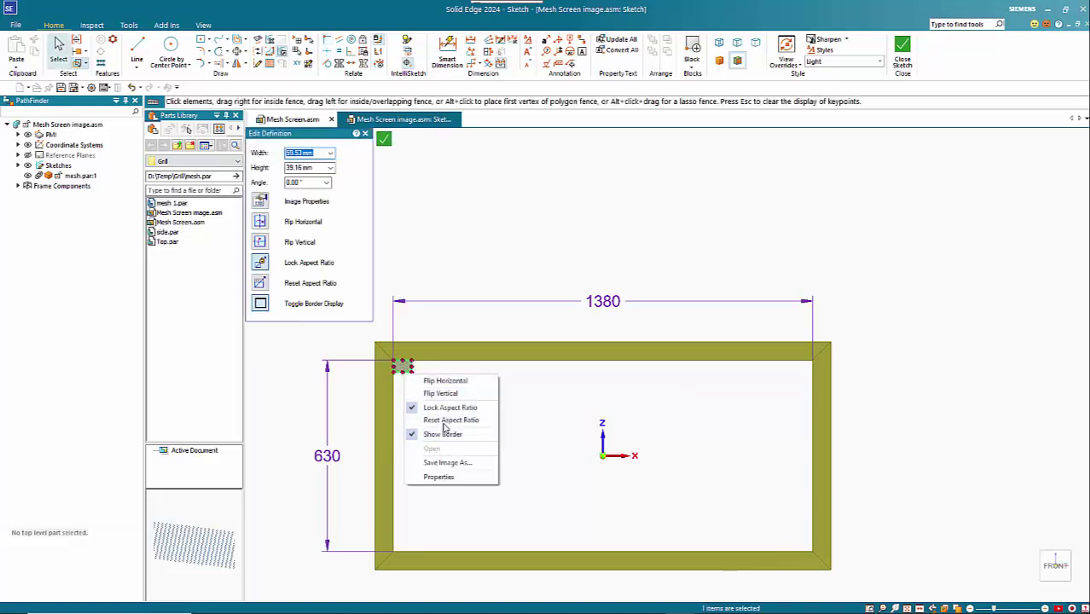
{"action": "left_click", "coordinate": [444, 408]}
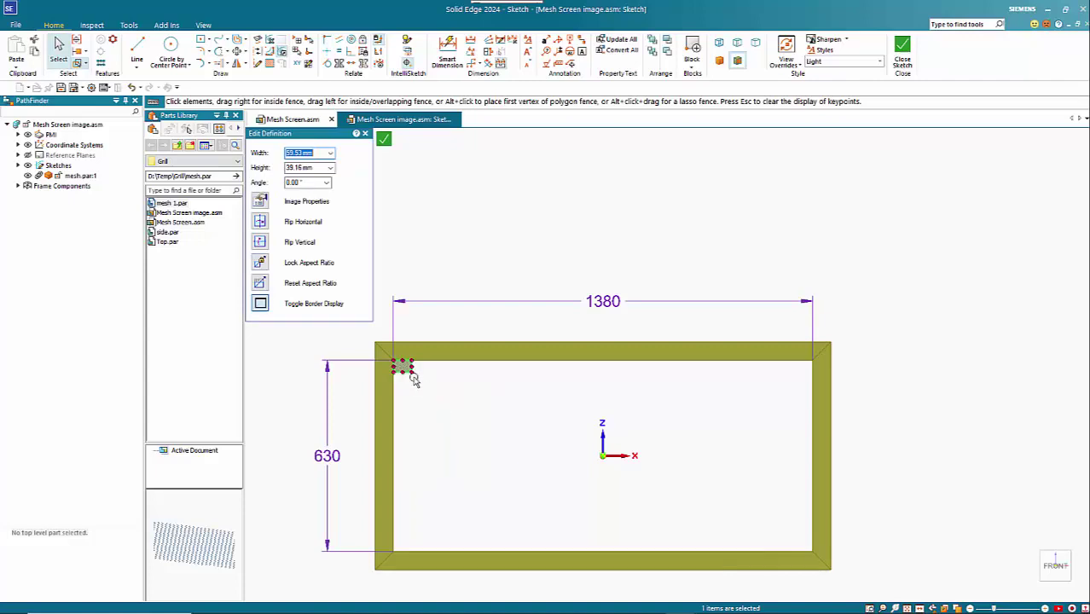
{"action": "left_click_drag", "start_coordinate": [460, 412], "coordinate": [813, 552]}
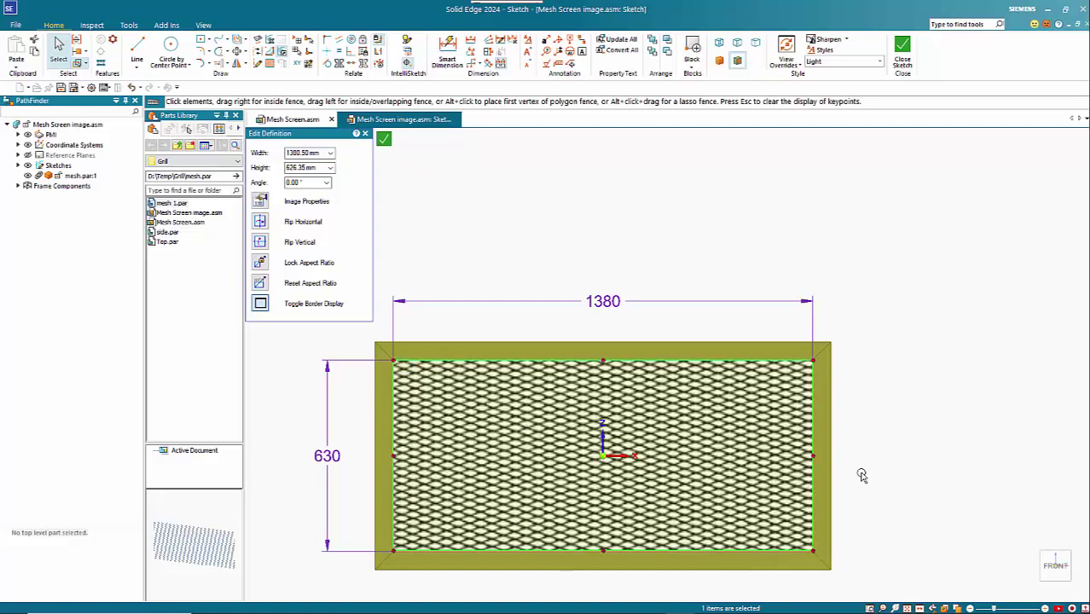
{"action": "left_click", "coordinate": [909, 457]}
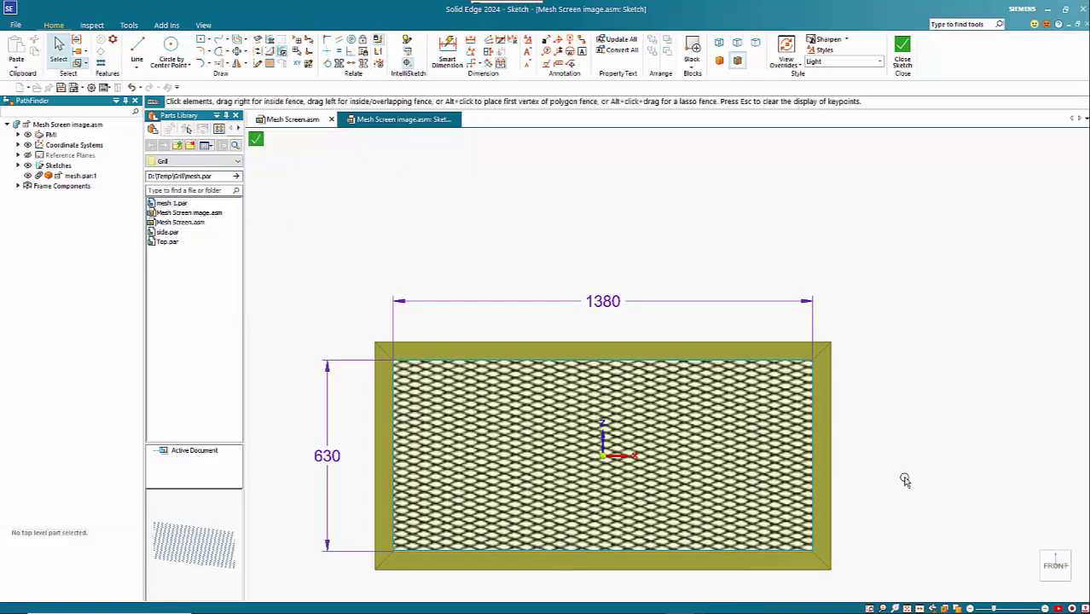
{"action": "middle_click_drag", "start_coordinate": [901, 483], "coordinate": [845, 511]}
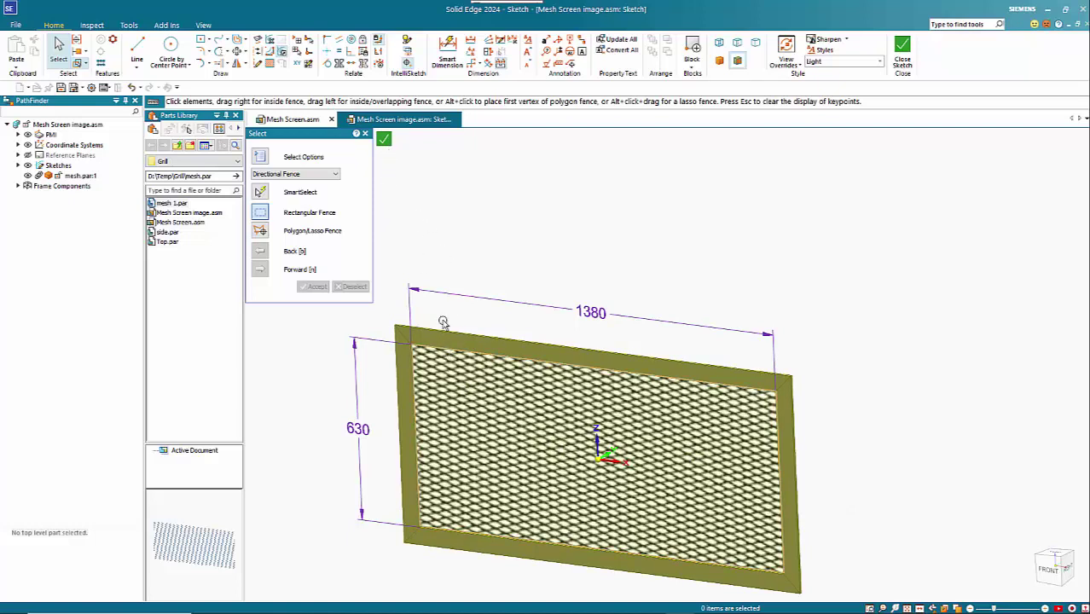
Close the image sketch and exit back to the assembly
{"action": "left_click", "coordinate": [384, 140]}
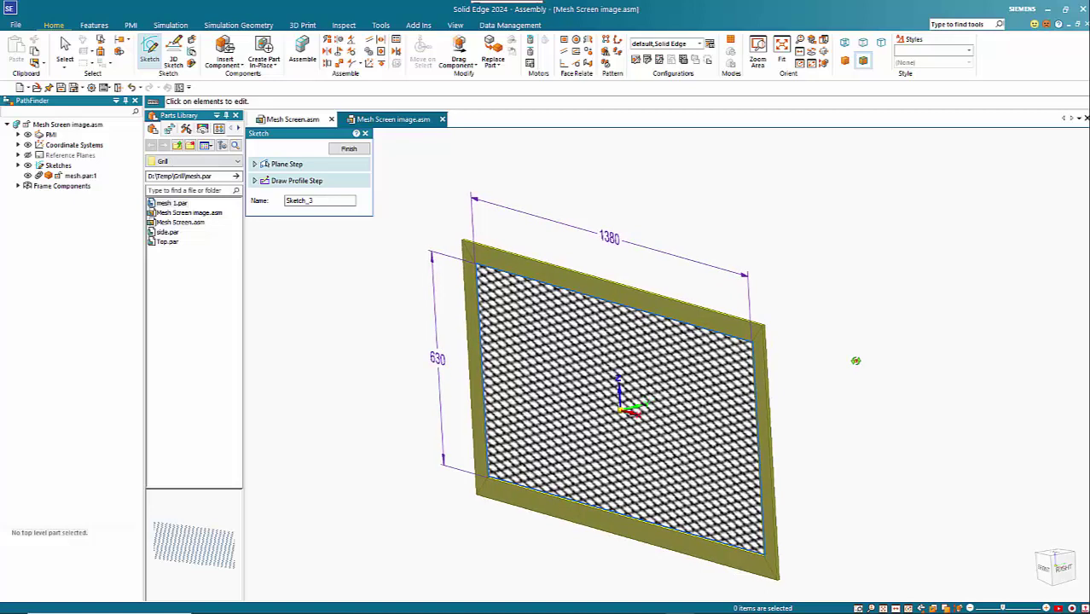
{"action": "key", "text": "Escape"}
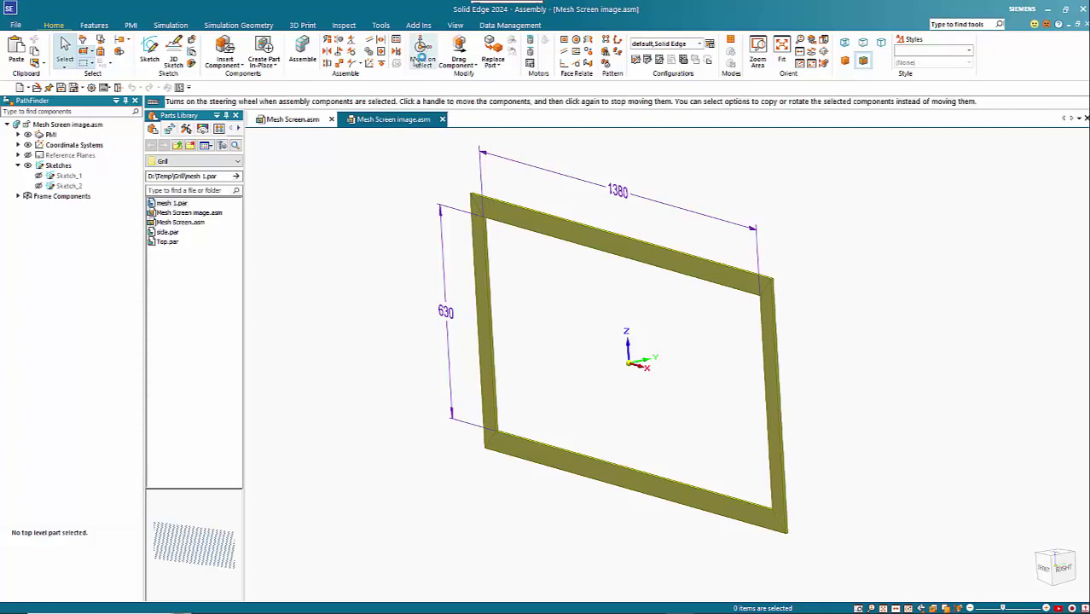
Create Part2 from the iso metric part.par template and transition it to Ordered
{"action": "key", "text": "ctrl+n"}
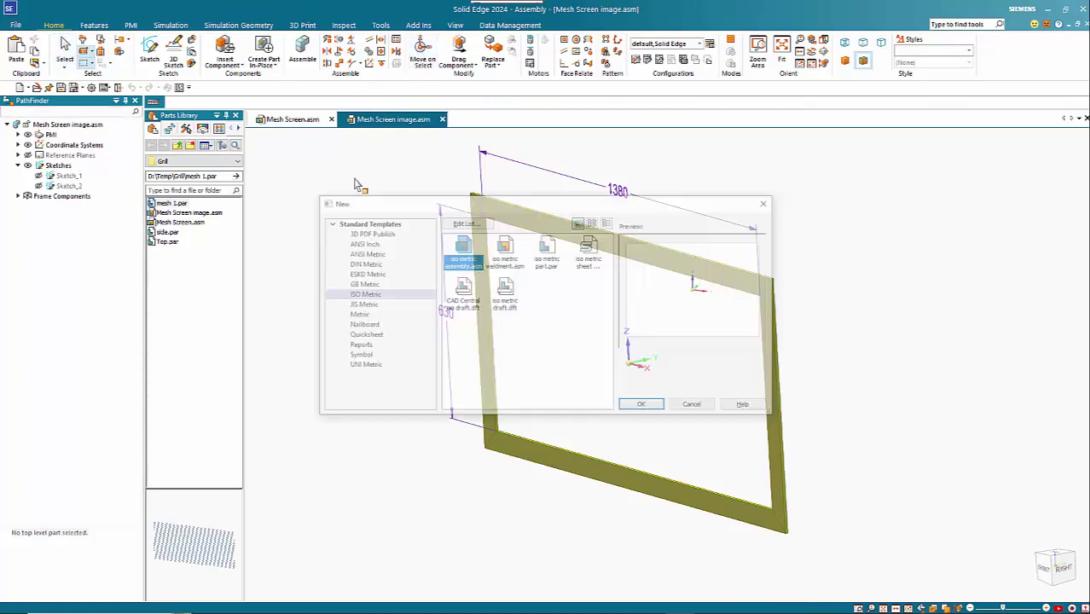
{"action": "double_click", "coordinate": [548, 248]}
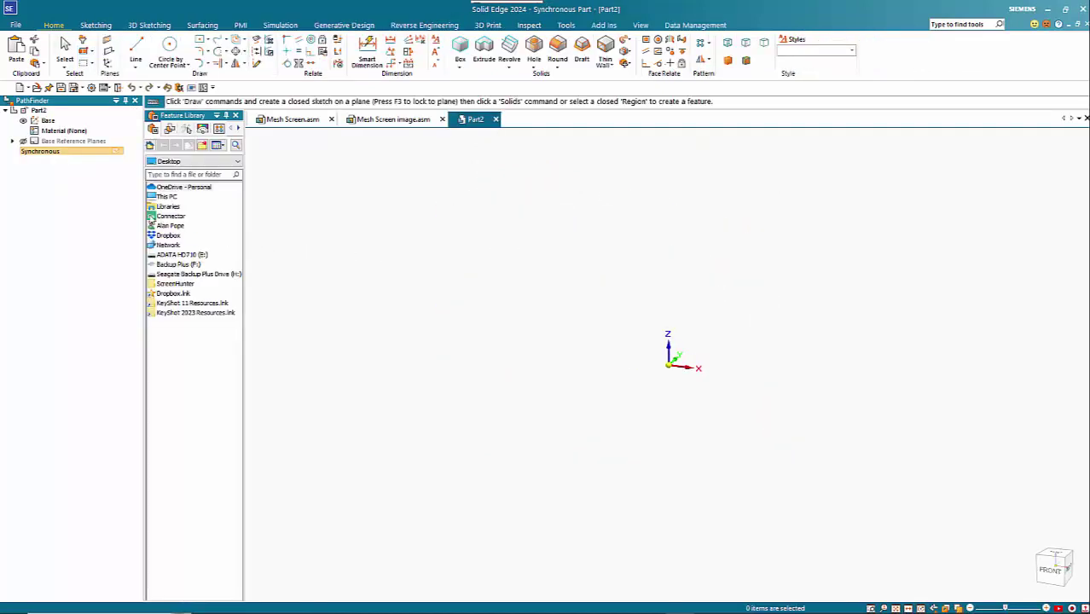
{"action": "right_click", "coordinate": [53, 153]}
{"action": "left_click", "coordinate": [86, 264]}
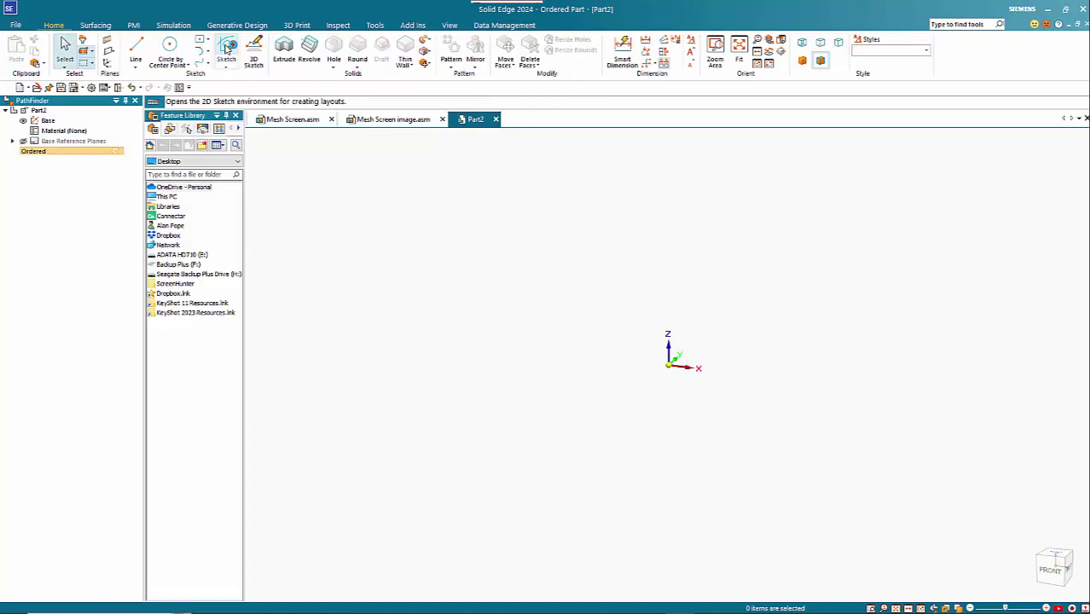
On the Front plane, sketch a symmetric 900 mm line at 50.70° through the origin
{"action": "left_click", "coordinate": [226, 53]}
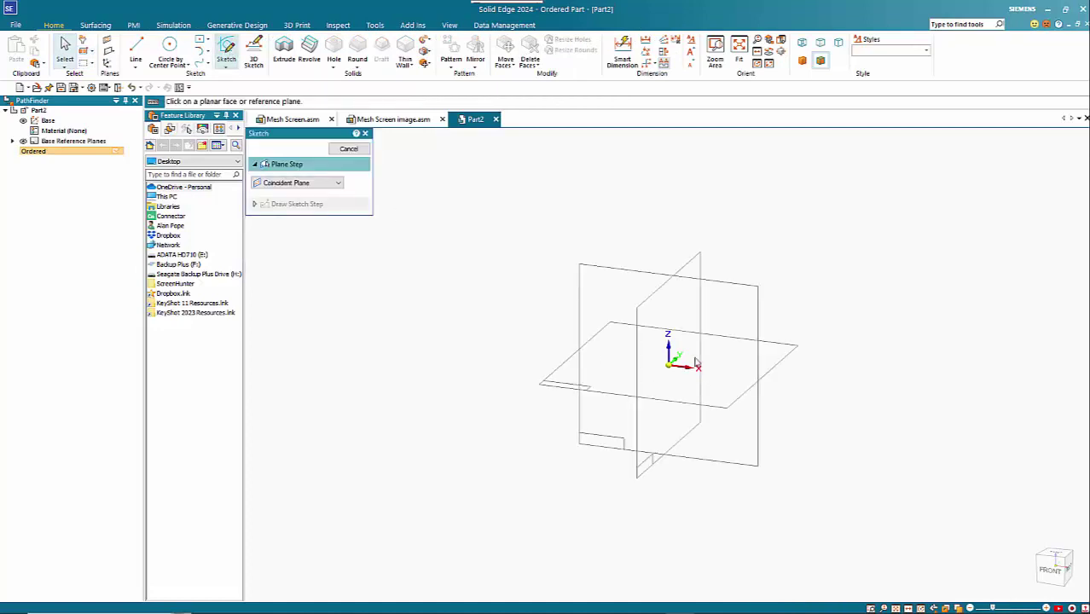
{"action": "left_click", "coordinate": [740, 305]}
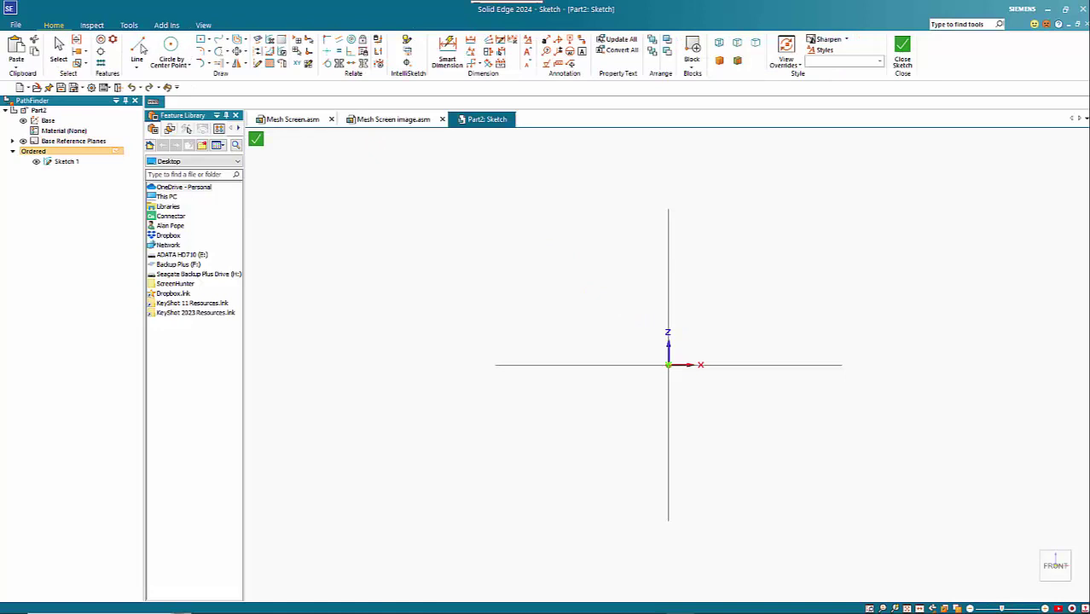
{"action": "left_click", "coordinate": [142, 48]}
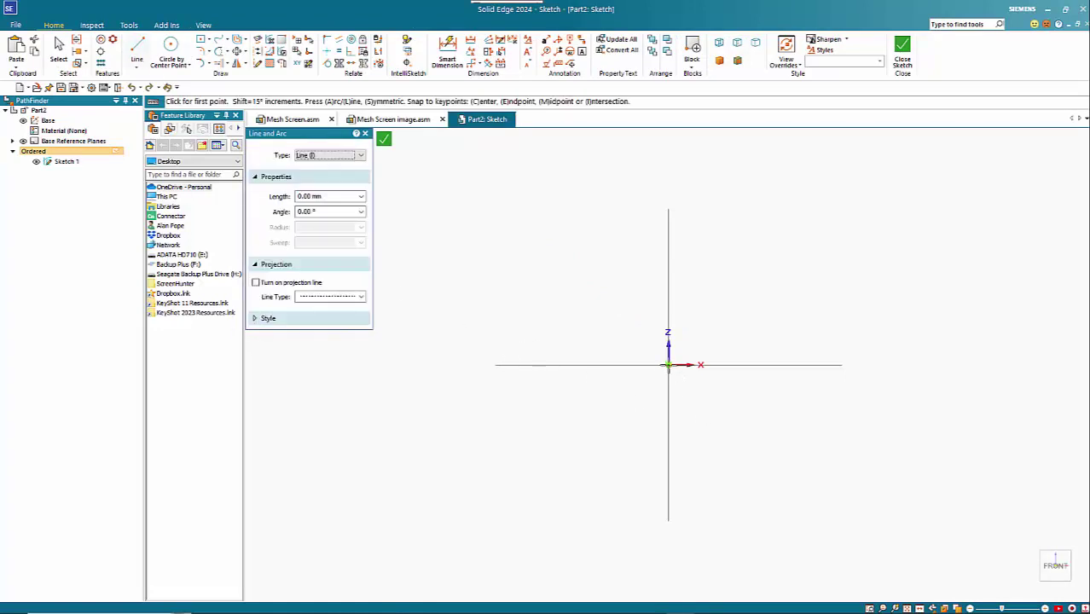
{"action": "key", "text": "s"}
{"action": "left_click", "coordinate": [668, 365]}
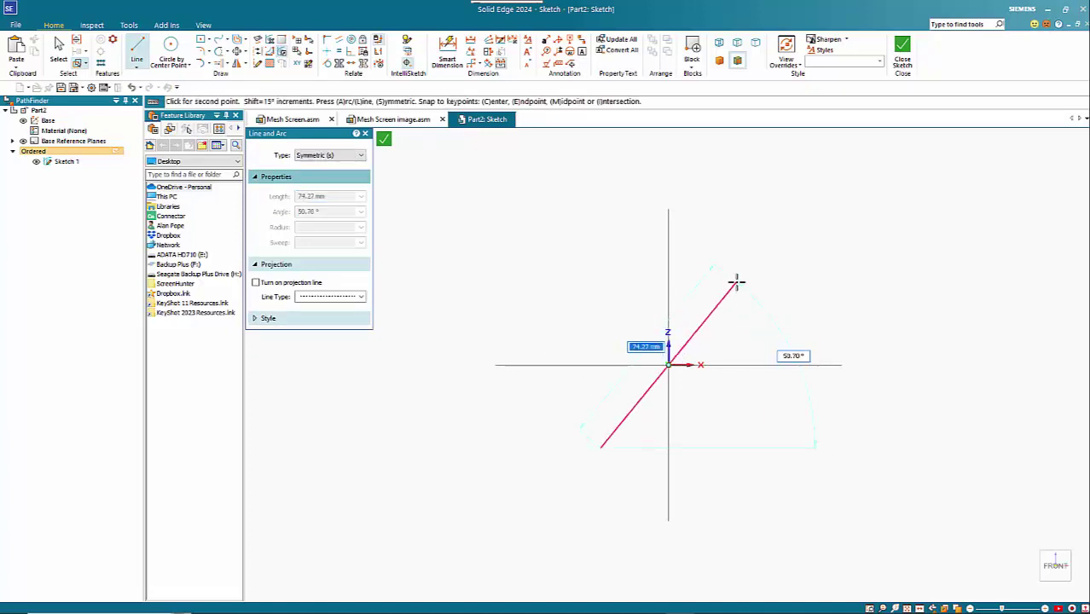
{"action": "type", "text": "900"}
{"action": "key", "text": "Tab"}
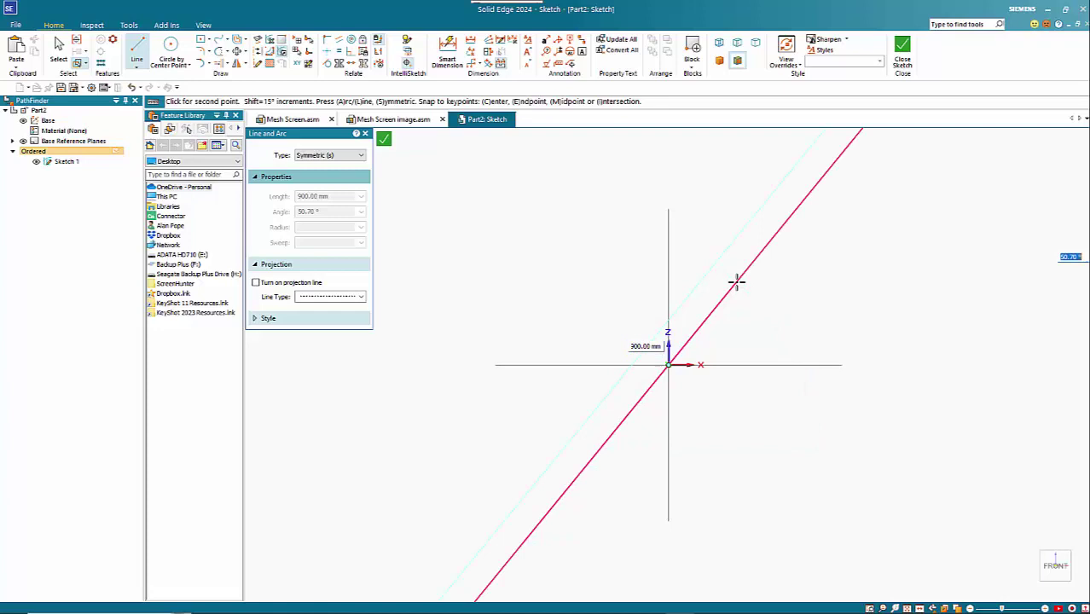
{"action": "left_click", "coordinate": [736, 282]}
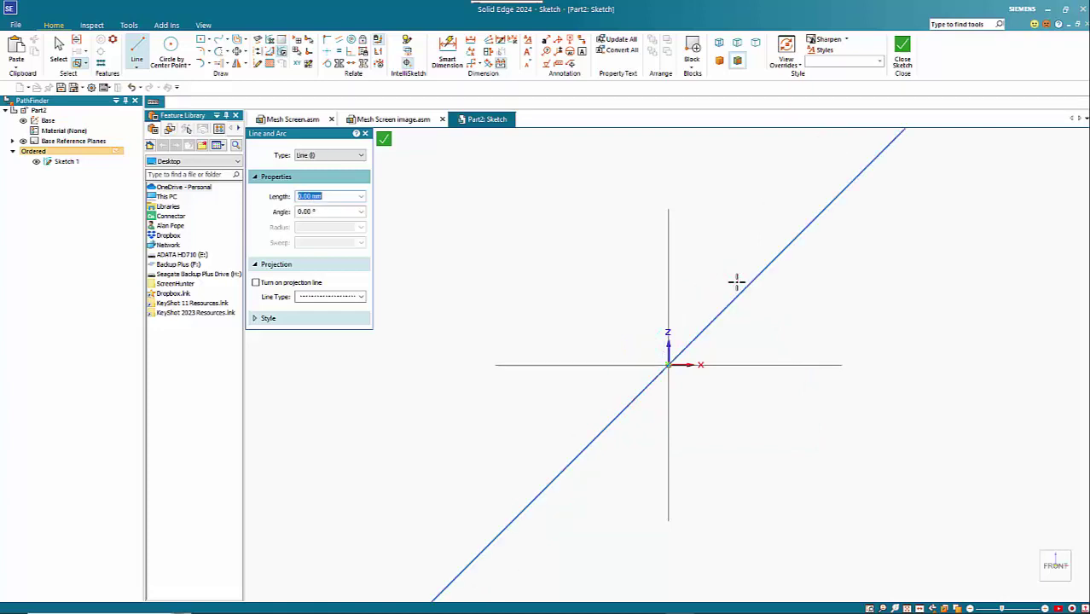
{"action": "left_click", "coordinate": [385, 138]}
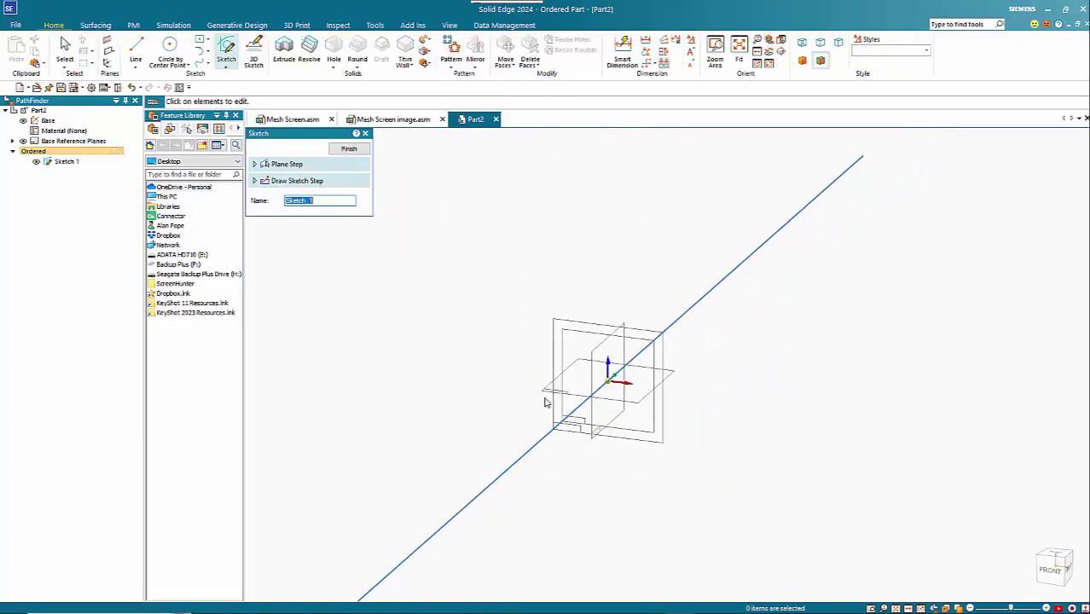
{"action": "scroll", "coordinate": [546, 403], "scroll_direction": "down", "scroll_amount": 2}
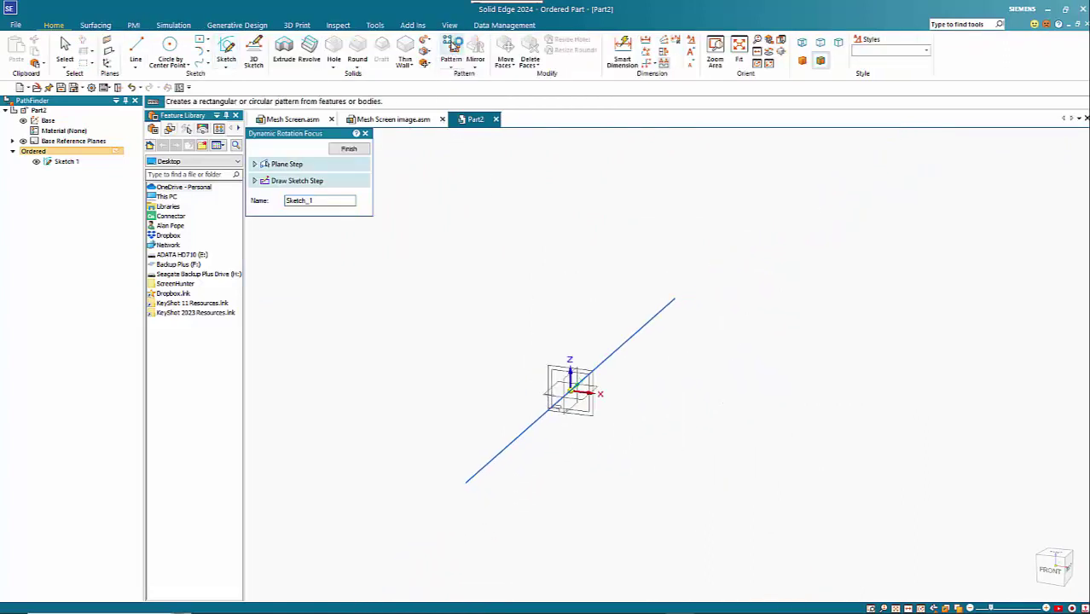
Start an extrusion on a plane normal to the sketch line at its end
{"action": "left_click", "coordinate": [284, 52]}
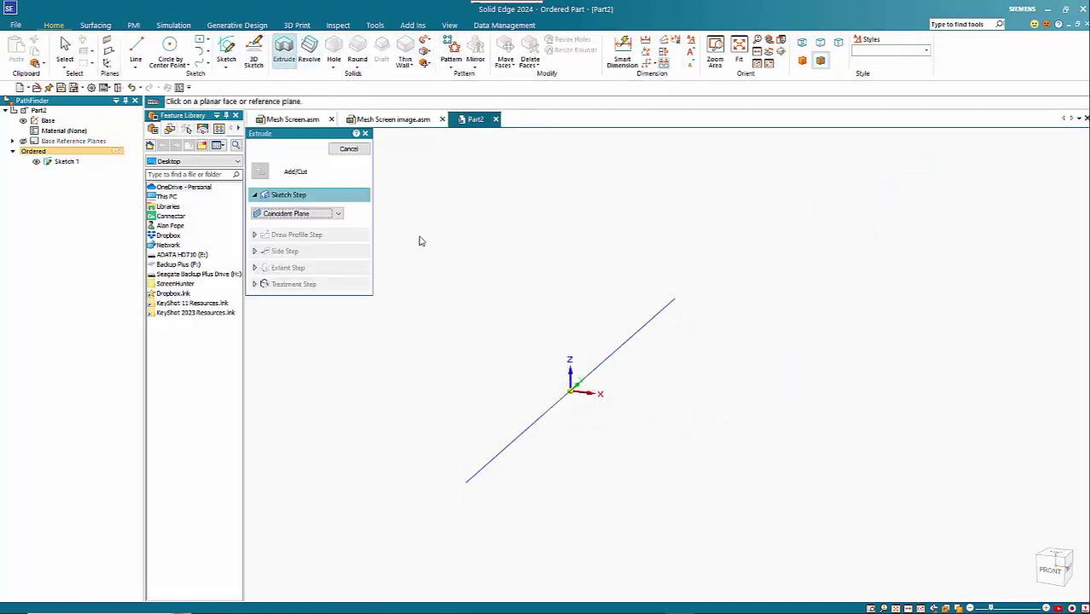
{"action": "left_click", "coordinate": [303, 213]}
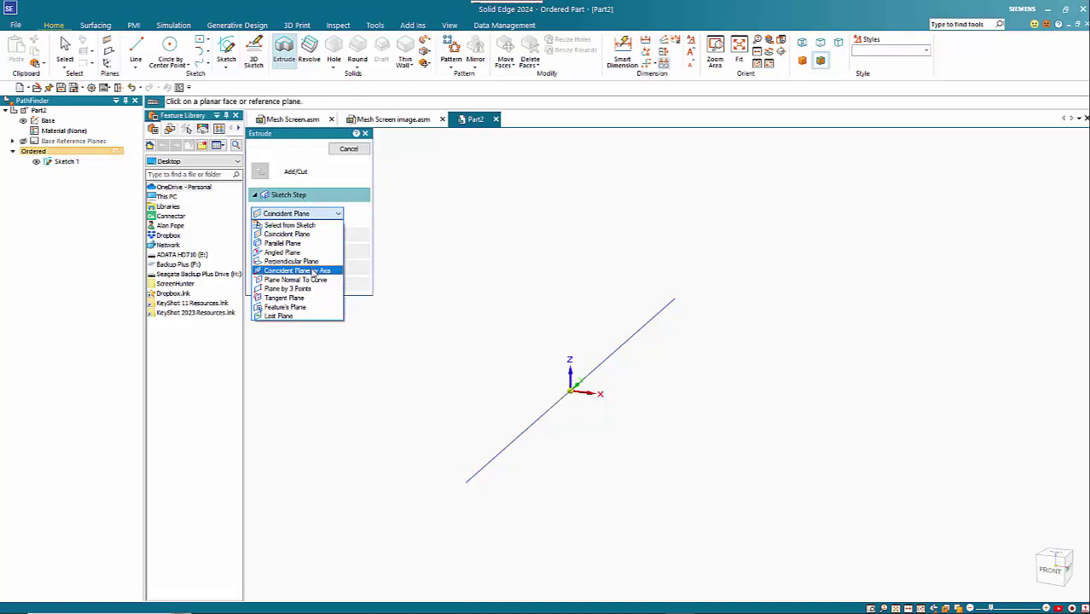
{"action": "left_click", "coordinate": [303, 281]}
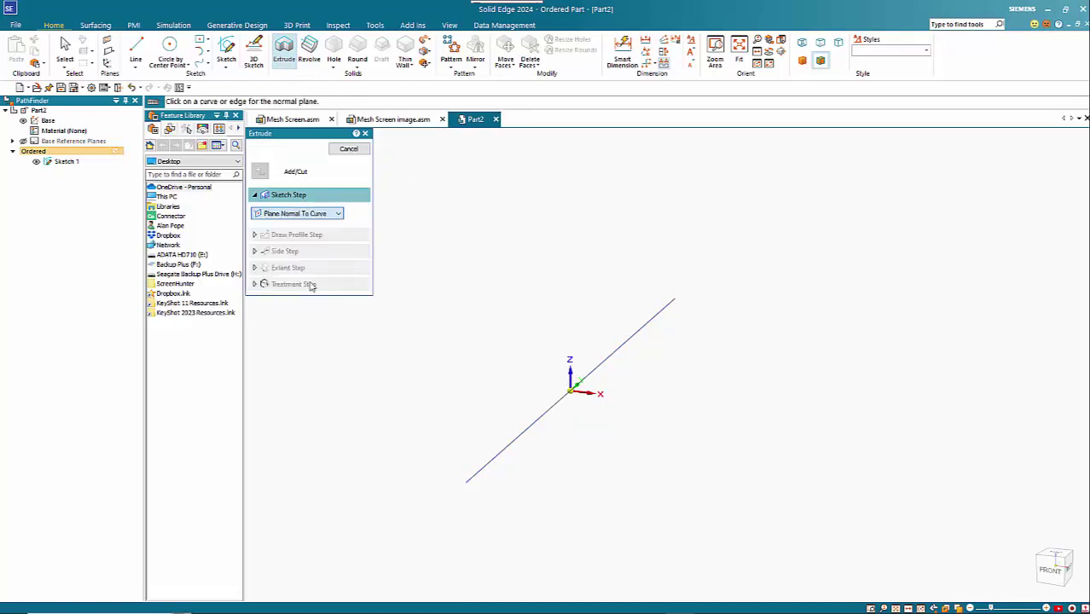
{"action": "left_click", "coordinate": [672, 308]}
{"action": "left_click", "coordinate": [790, 256]}
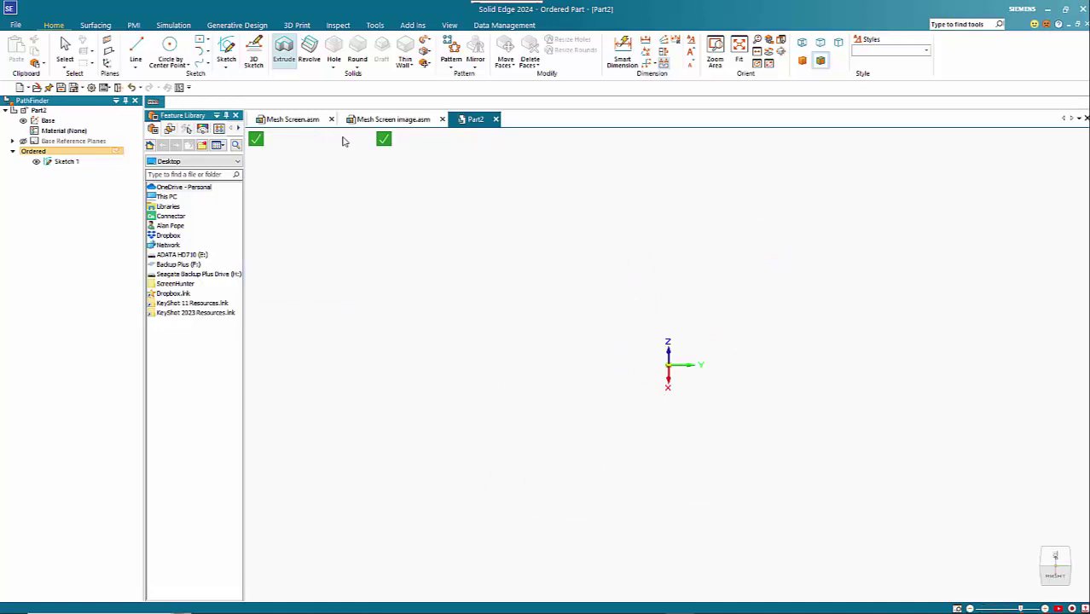
Draw a 3 mm circle profile and extrude it to the line's far end
{"action": "left_click", "coordinate": [179, 56]}
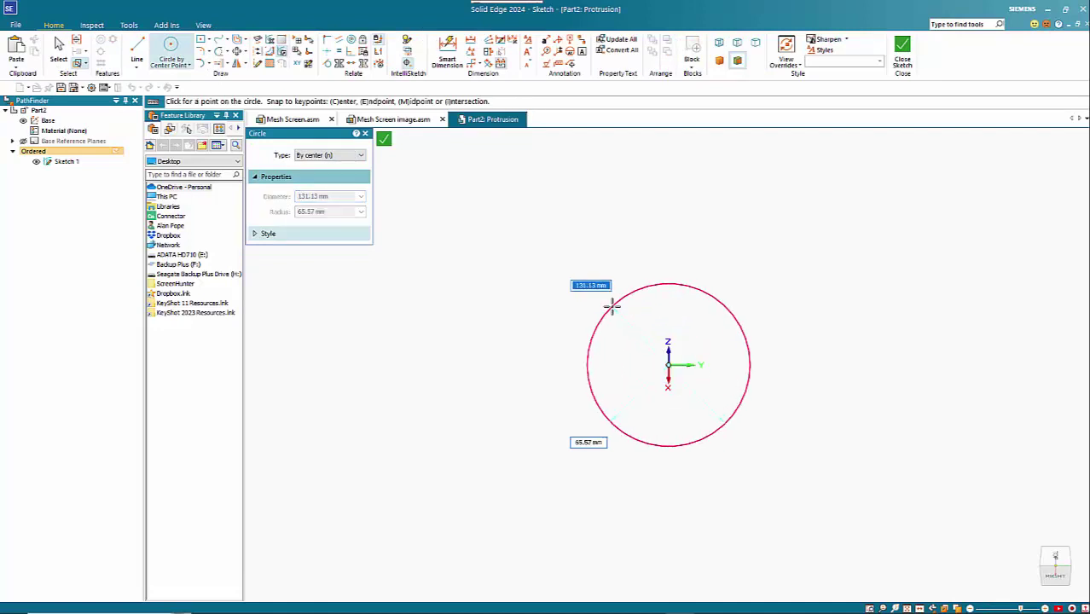
{"action": "type", "text": "3"}
{"action": "key", "text": "Return"}
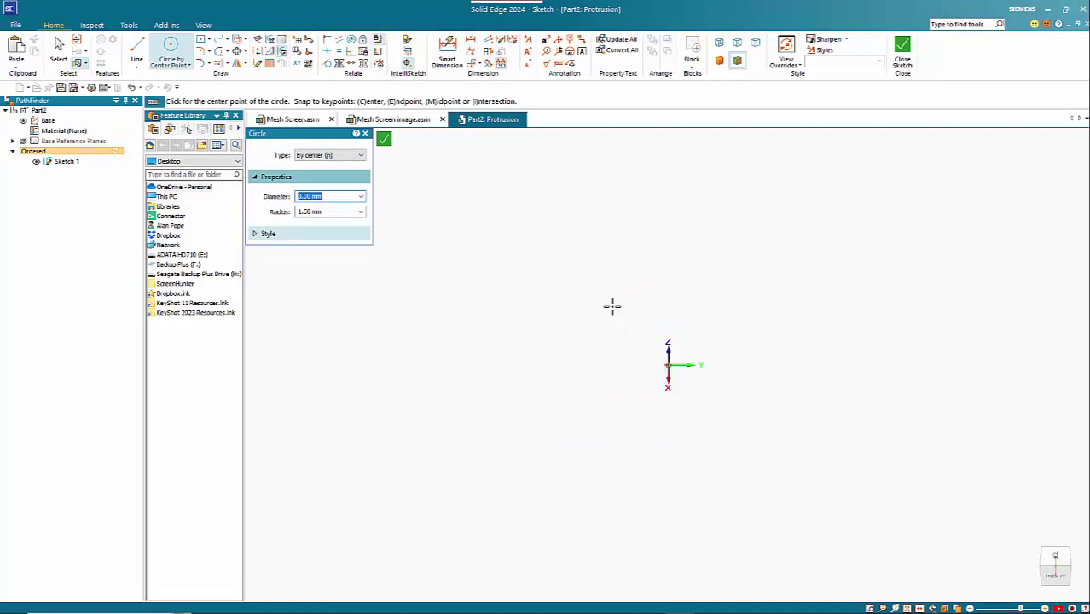
{"action": "middle_click_drag", "start_coordinate": [493, 287], "coordinate": [525, 304]}
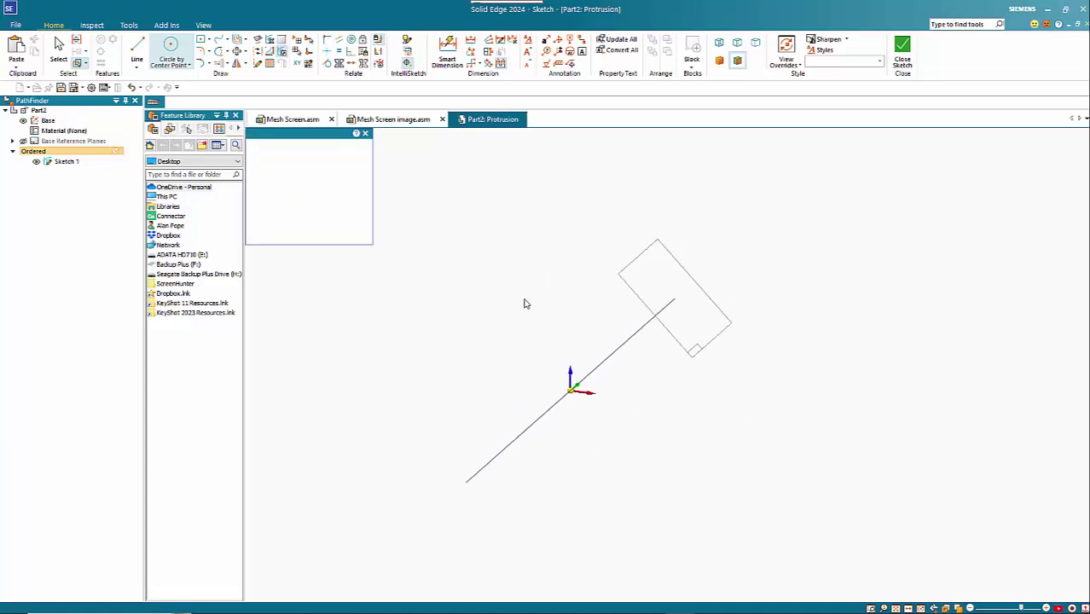
{"action": "left_click", "coordinate": [467, 484]}
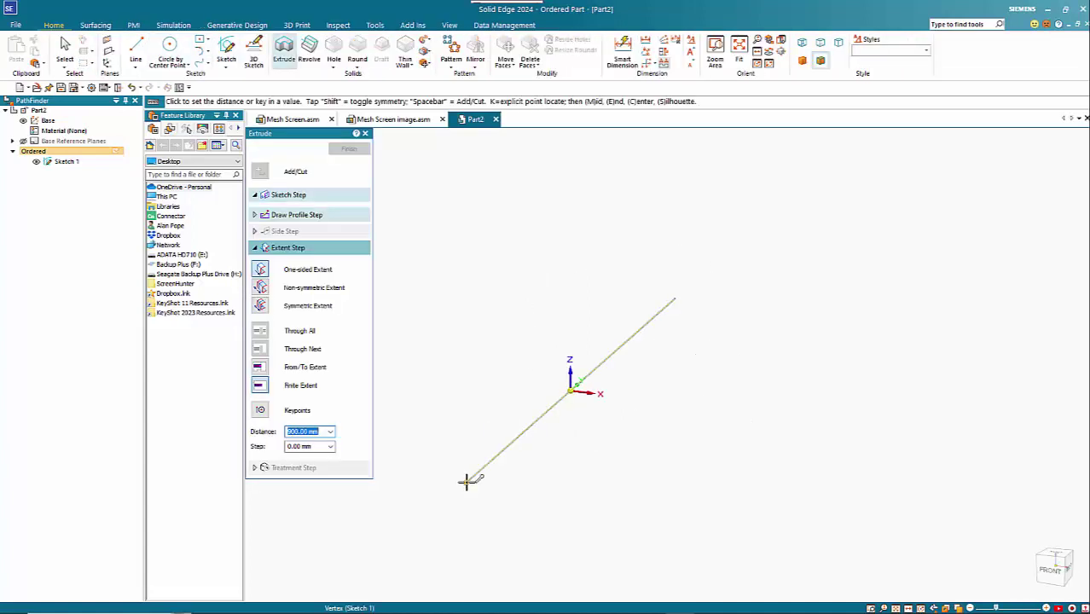
{"action": "left_click", "coordinate": [548, 477]}
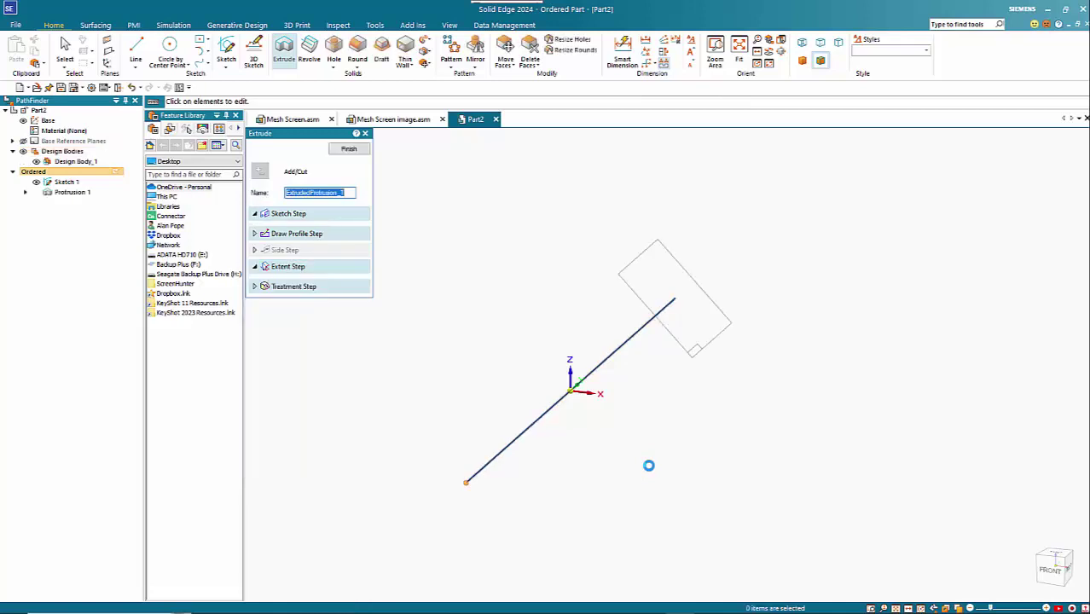
{"action": "key", "text": "Escape"}
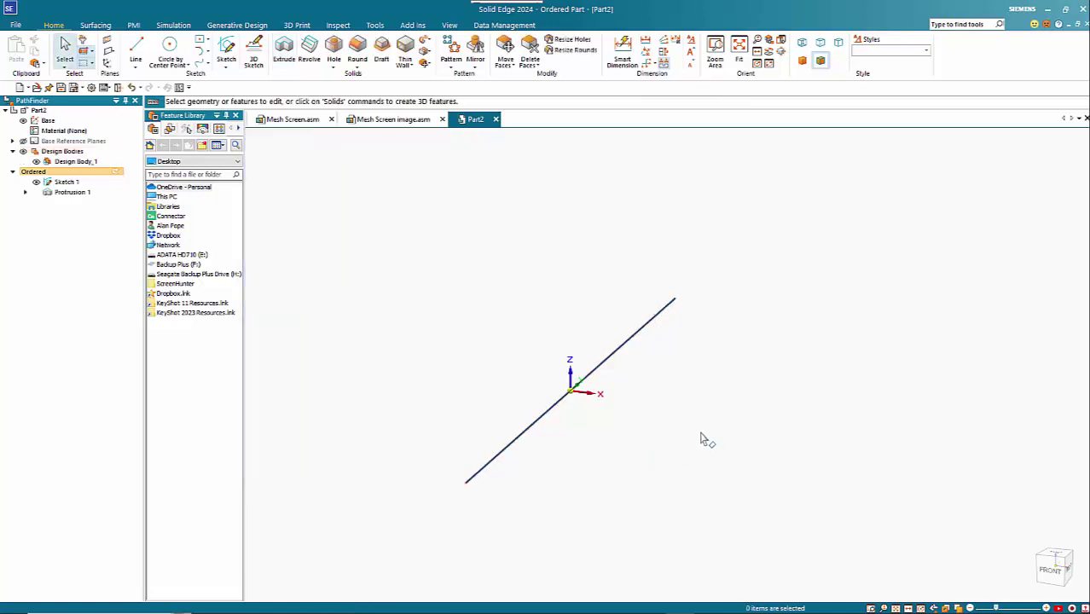
{"action": "right_click", "coordinate": [701, 437]}
{"action": "left_click", "coordinate": [672, 446]}
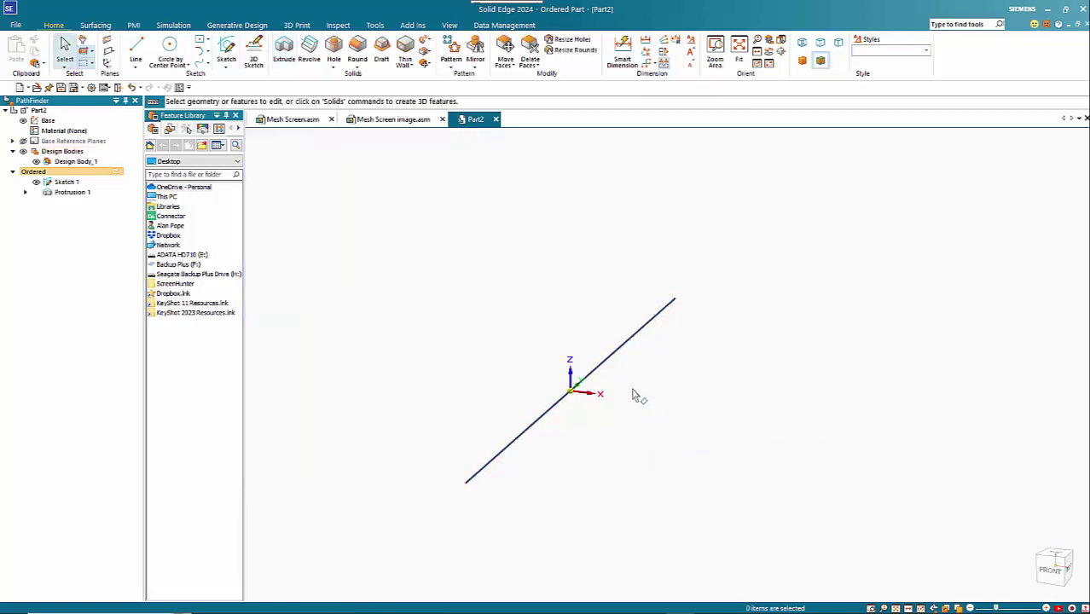
Pattern Protrusion 1, using the front base plane for the pattern sketch
{"action": "left_click", "coordinate": [451, 51]}
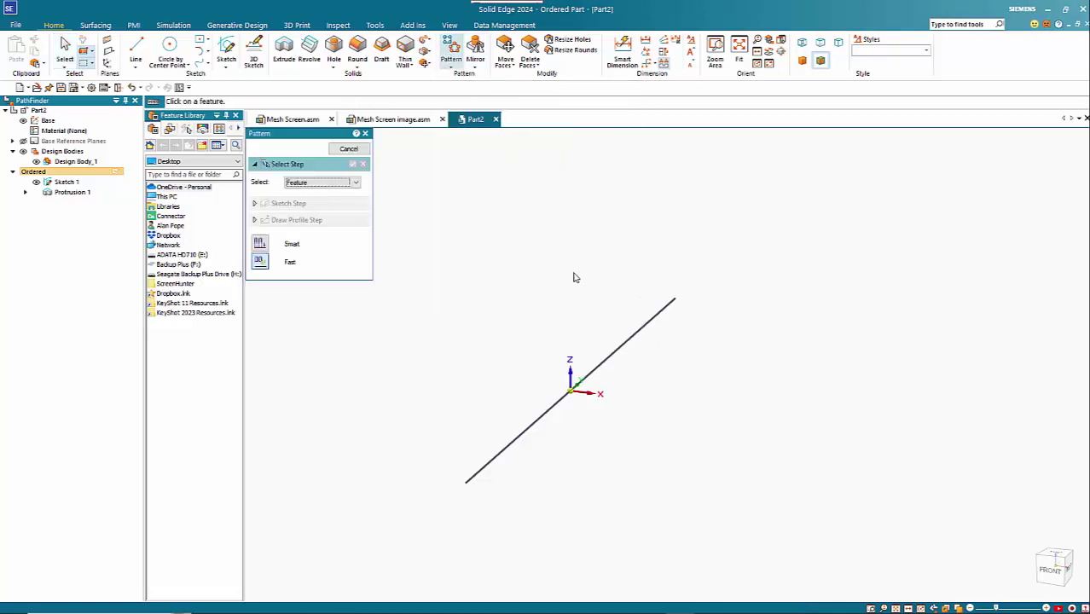
{"action": "left_click", "coordinate": [625, 327]}
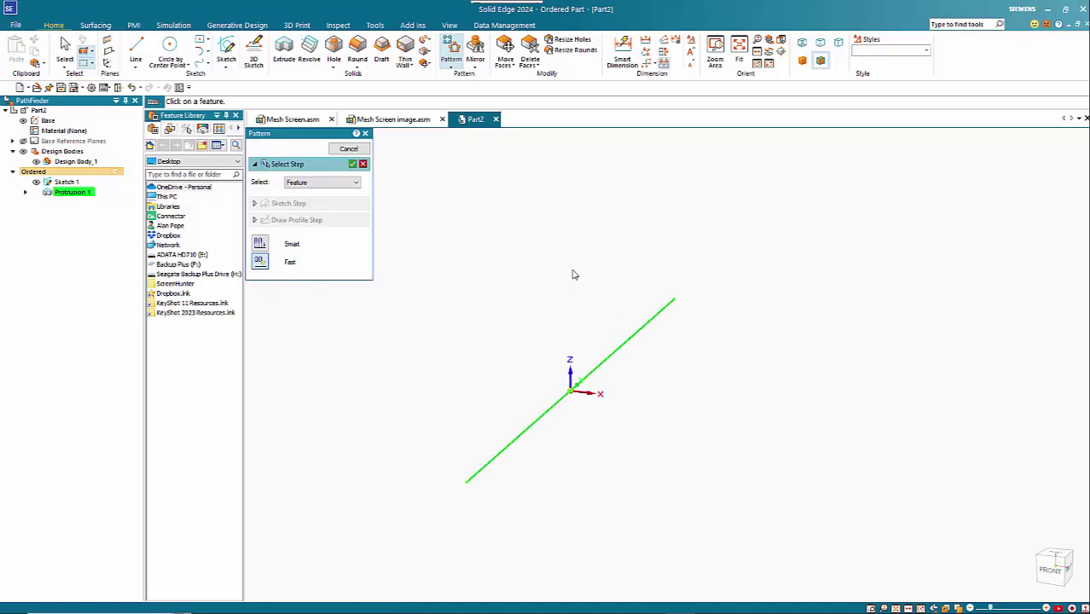
{"action": "key", "text": "Return"}
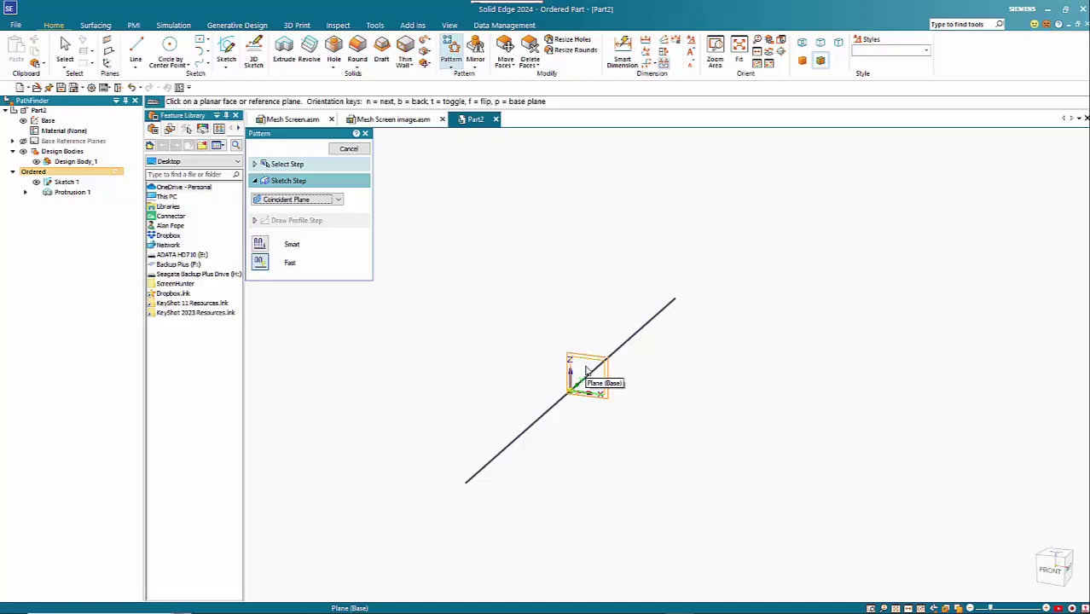
{"action": "left_click", "coordinate": [586, 371]}
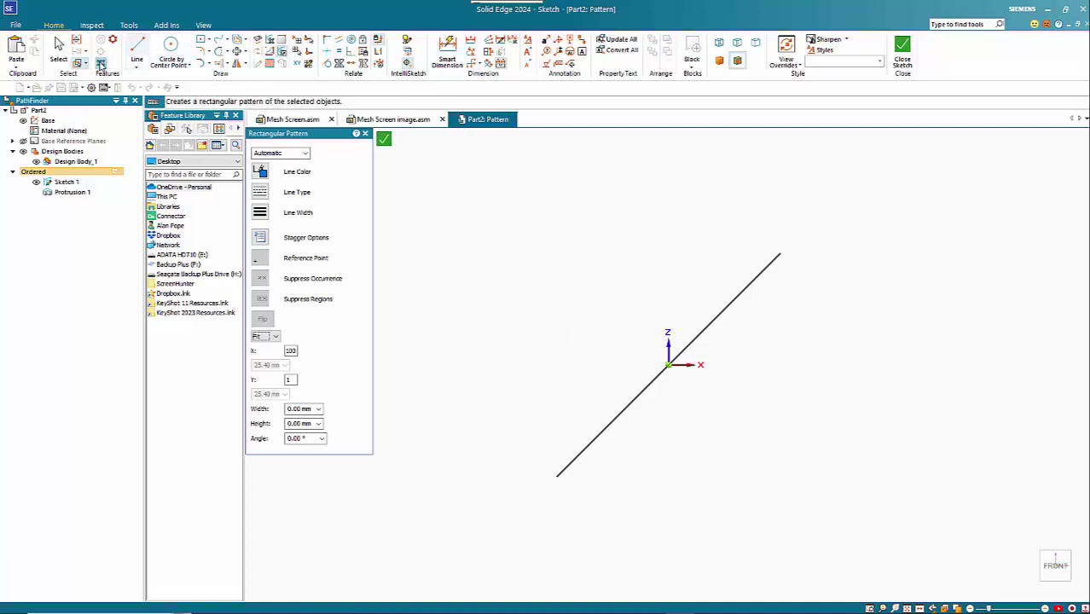
Draw a rectangular pattern region about 1582.12 × 984.57 around the line, 100 × 1 occurrences
{"action": "left_click", "coordinate": [100, 65]}
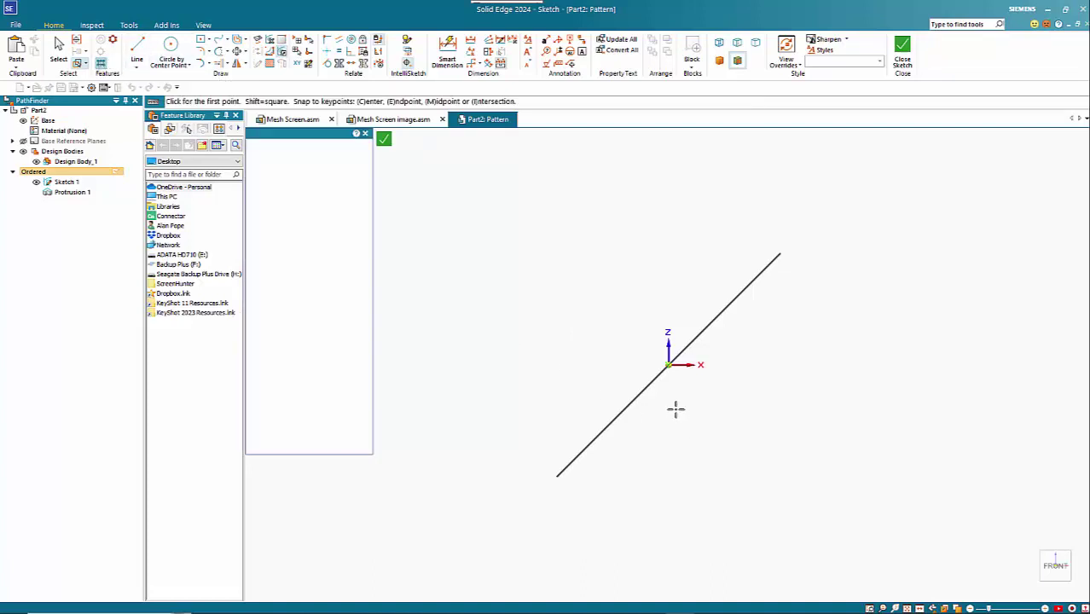
{"action": "left_click", "coordinate": [398, 189]}
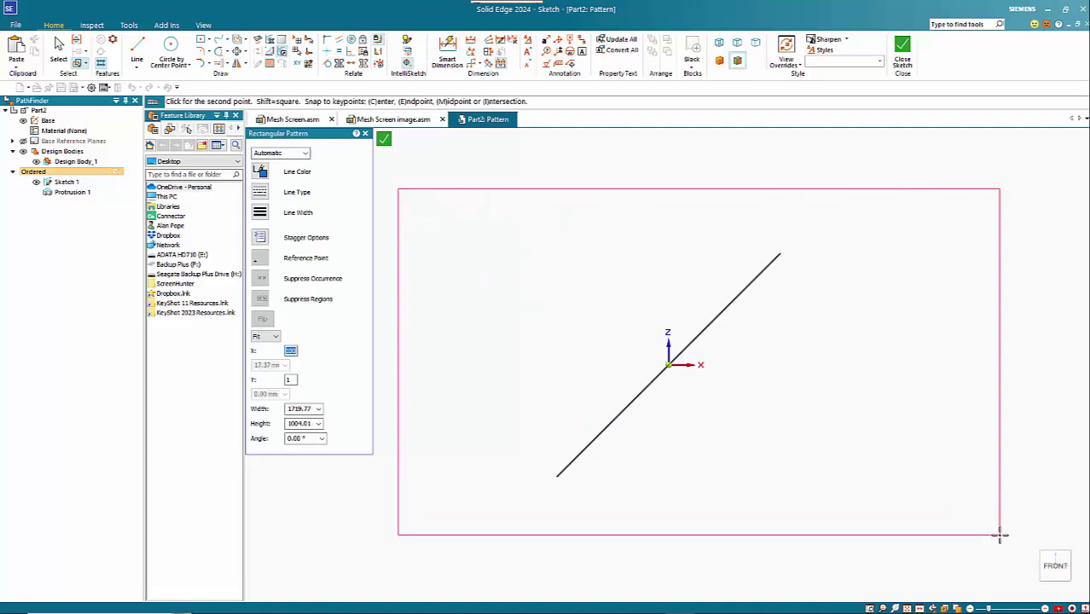
{"action": "left_click", "coordinate": [954, 534]}
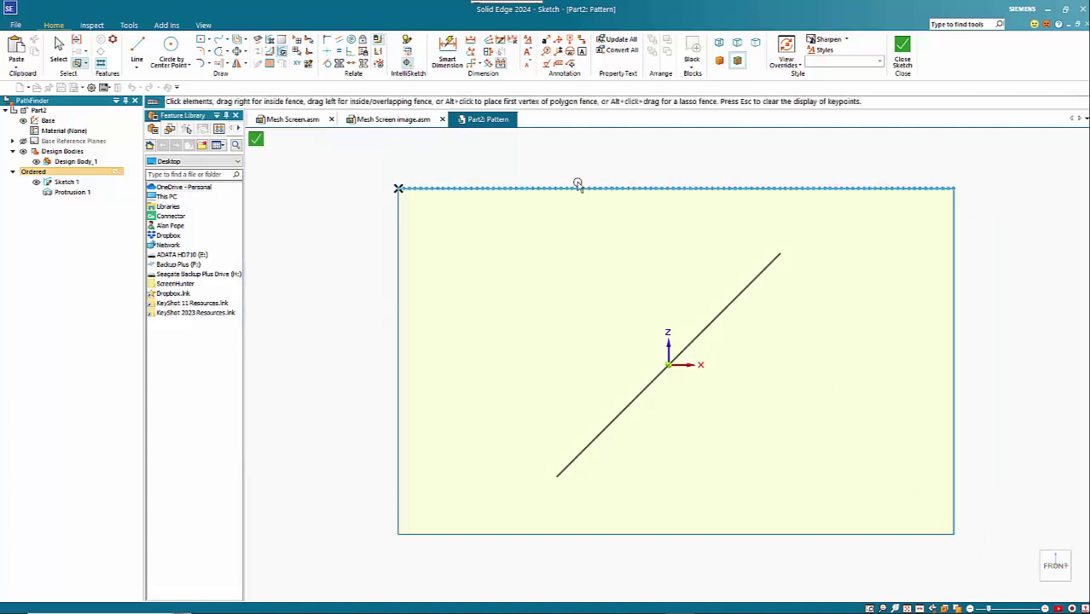
{"action": "scroll", "coordinate": [565, 315], "scroll_direction": "down", "scroll_amount": 3}
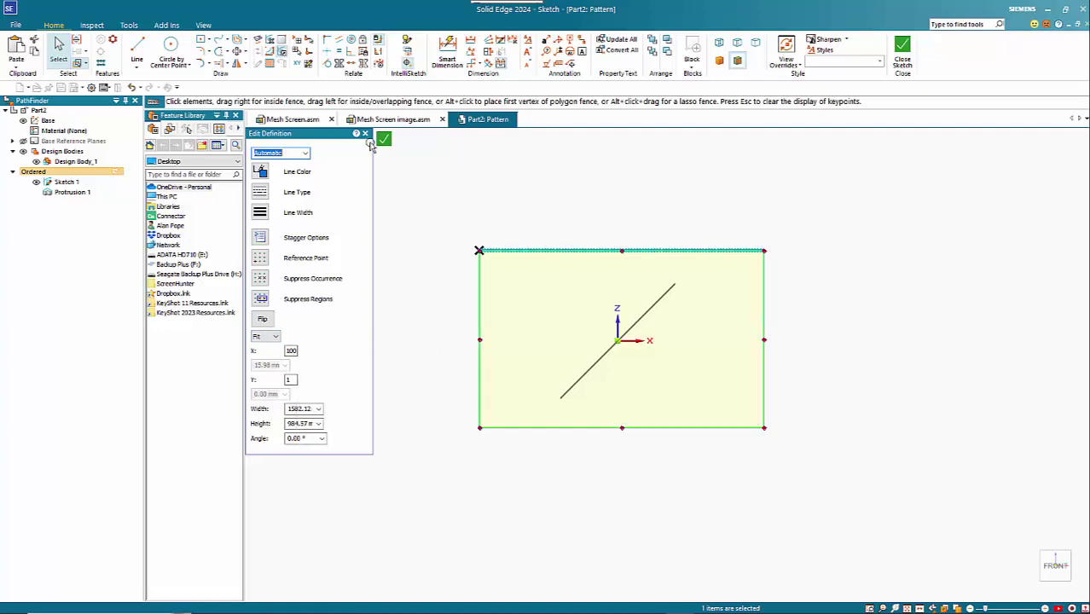
Dimension the rectangle's left corner 750 mm horizontally from the sketch origin
{"action": "left_click", "coordinate": [447, 49]}
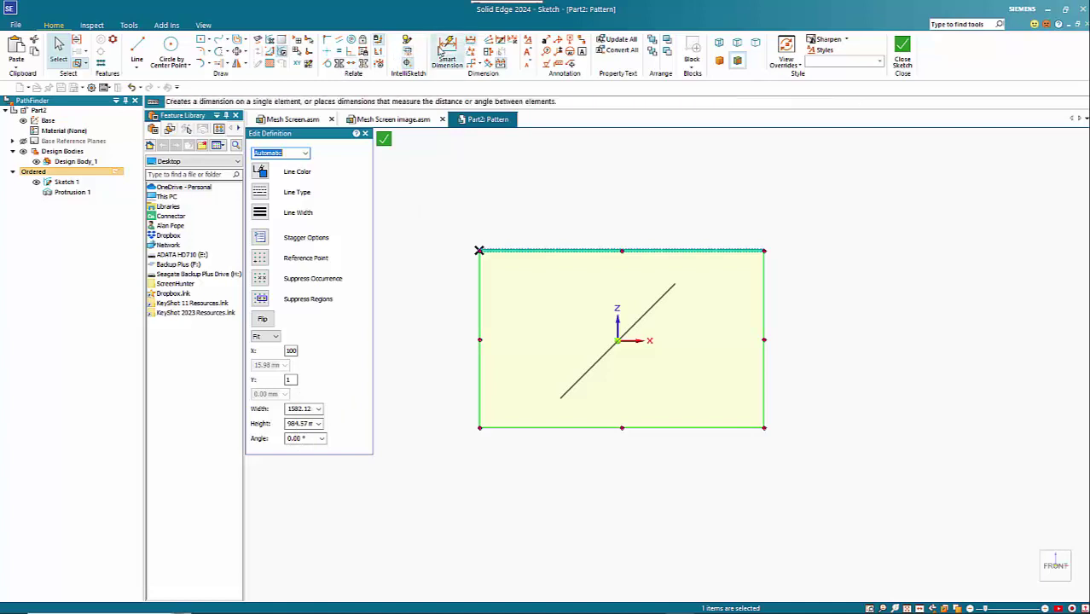
{"action": "left_click", "coordinate": [617, 320]}
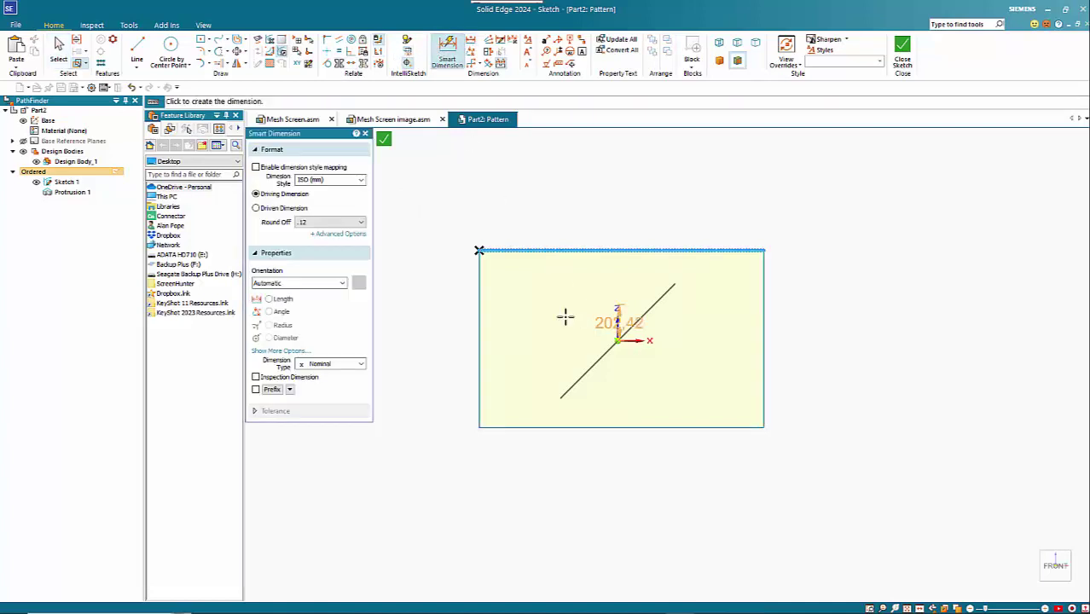
{"action": "left_click", "coordinate": [482, 271]}
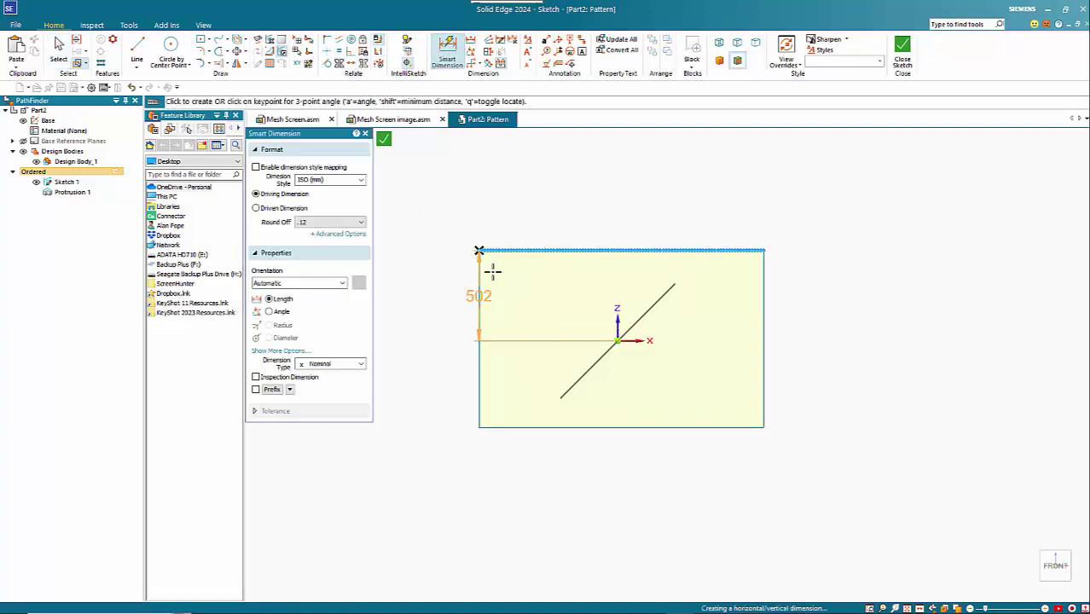
{"action": "left_click", "coordinate": [497, 205]}
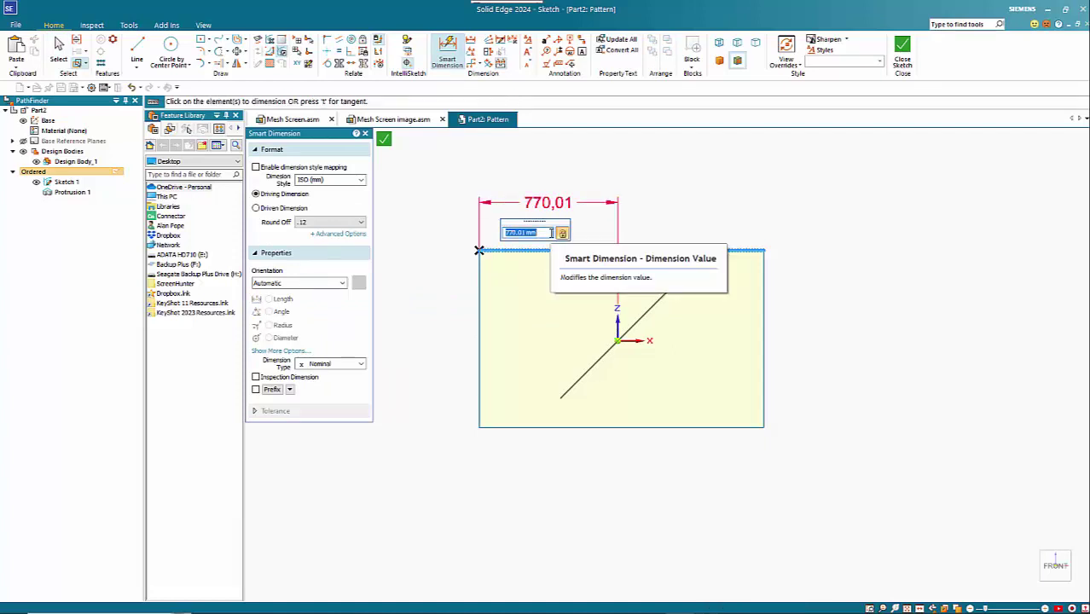
{"action": "type", "text": "75"}
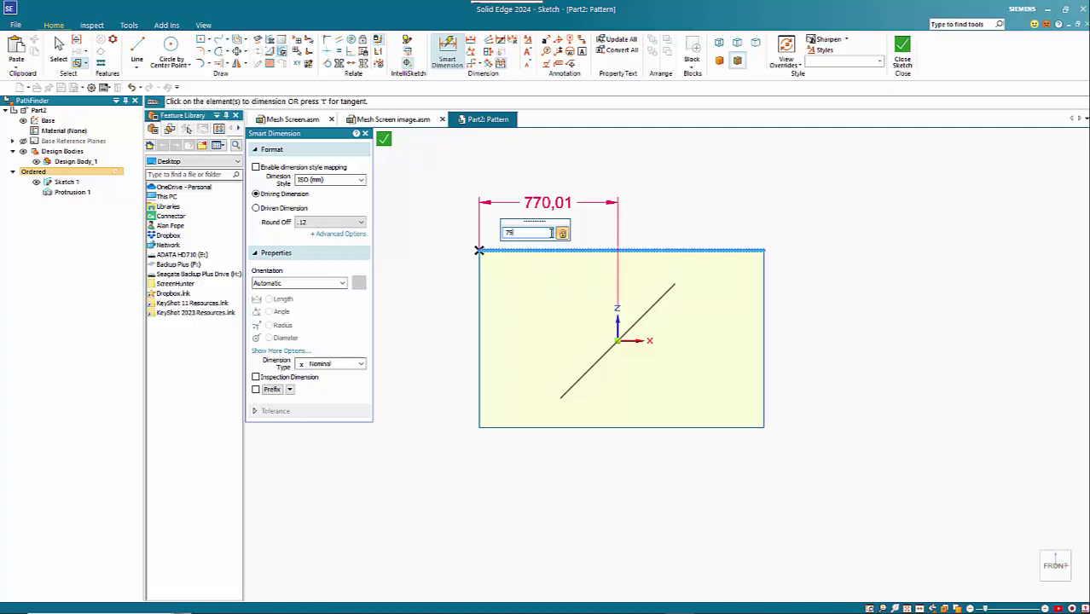
{"action": "type", "text": "0"}
{"action": "key", "text": "Return"}
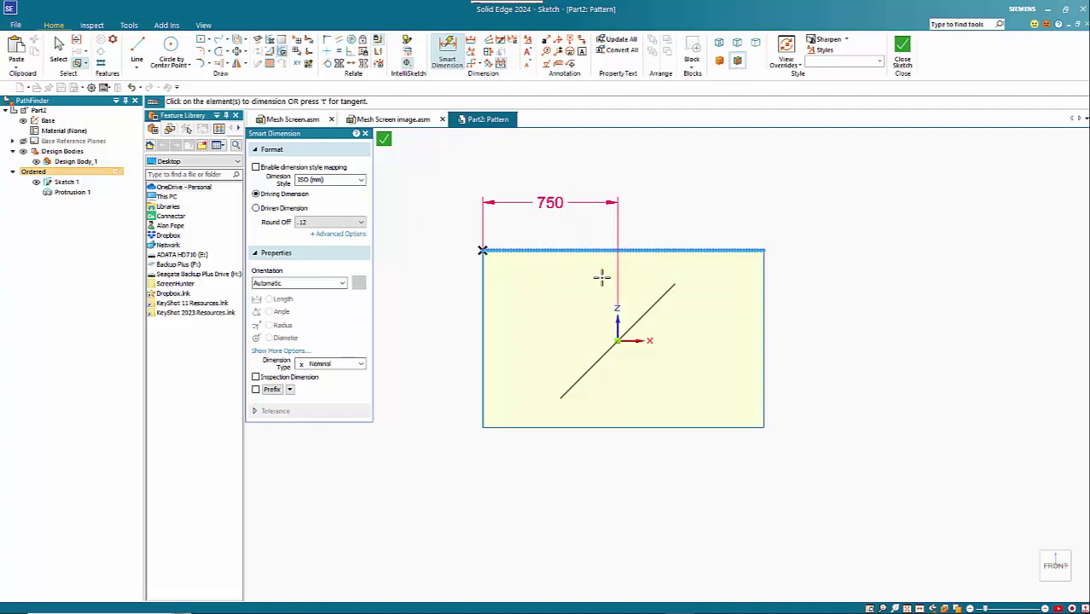
Dimension the rectangle's bottom edge to a 1500 mm width
{"action": "left_click", "coordinate": [672, 427]}
{"action": "left_click", "coordinate": [672, 497]}
{"action": "type", "text": "1500"}
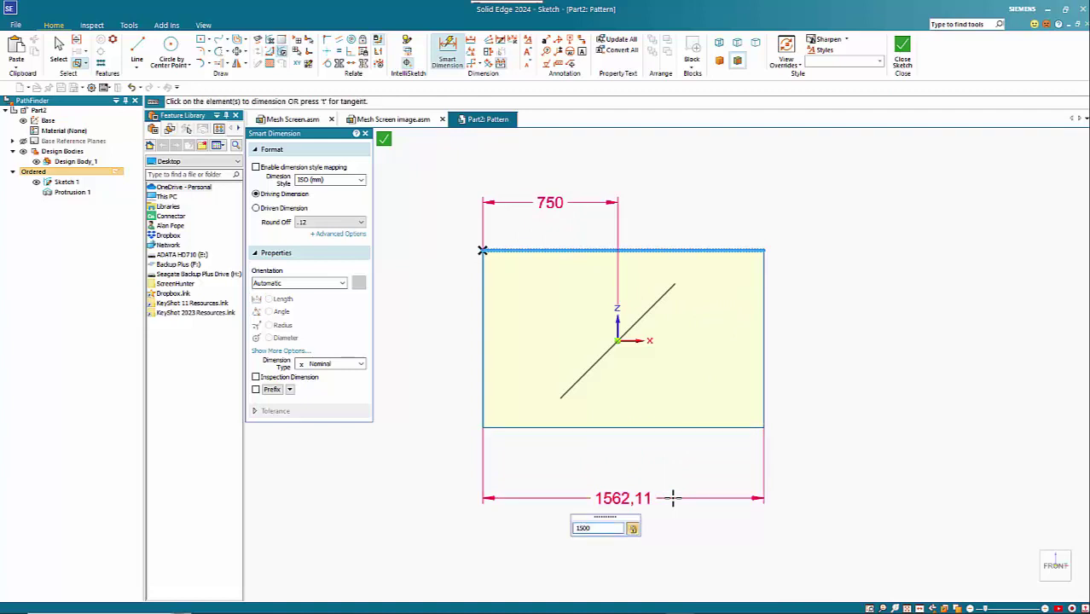
{"action": "key", "text": "Return"}
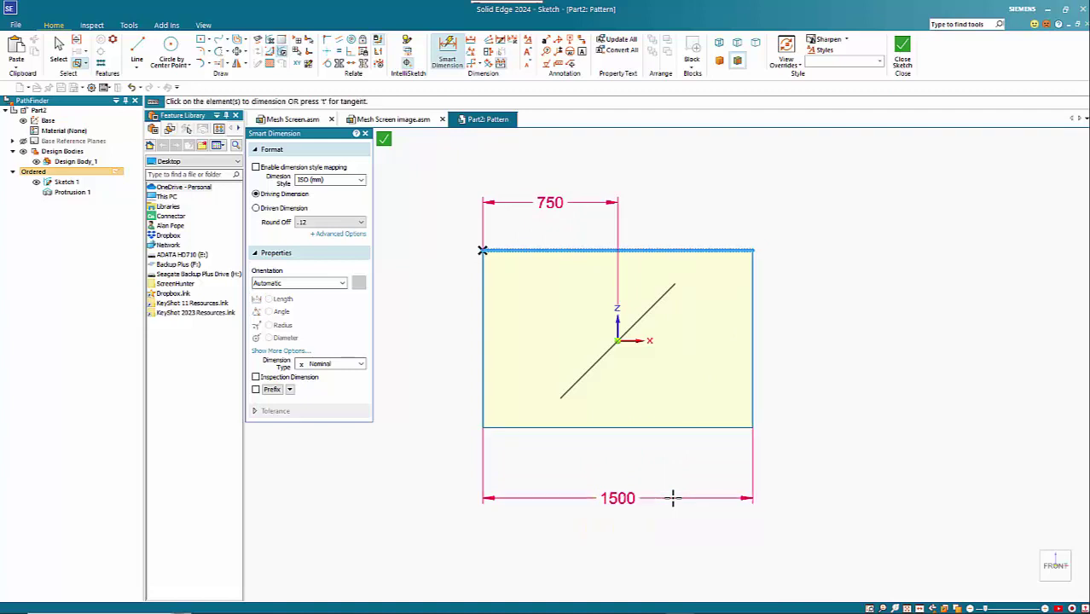
Dimension the rectangle's right edge and correct its height to 1000 mm
{"action": "left_click", "coordinate": [750, 342]}
{"action": "left_click", "coordinate": [915, 362]}
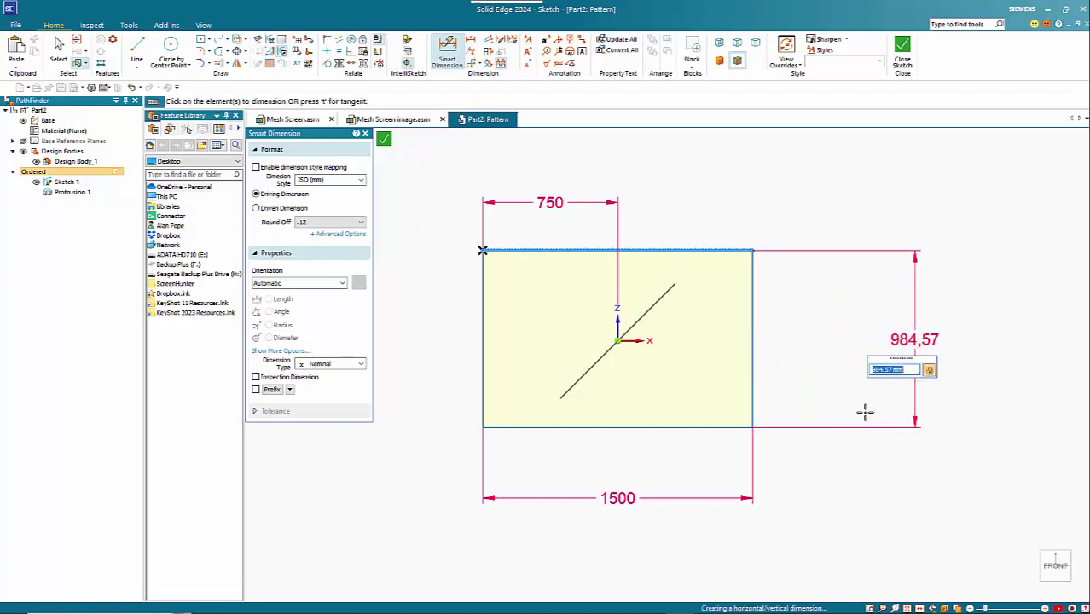
{"action": "type", "text": "100"}
{"action": "key", "text": "Return"}
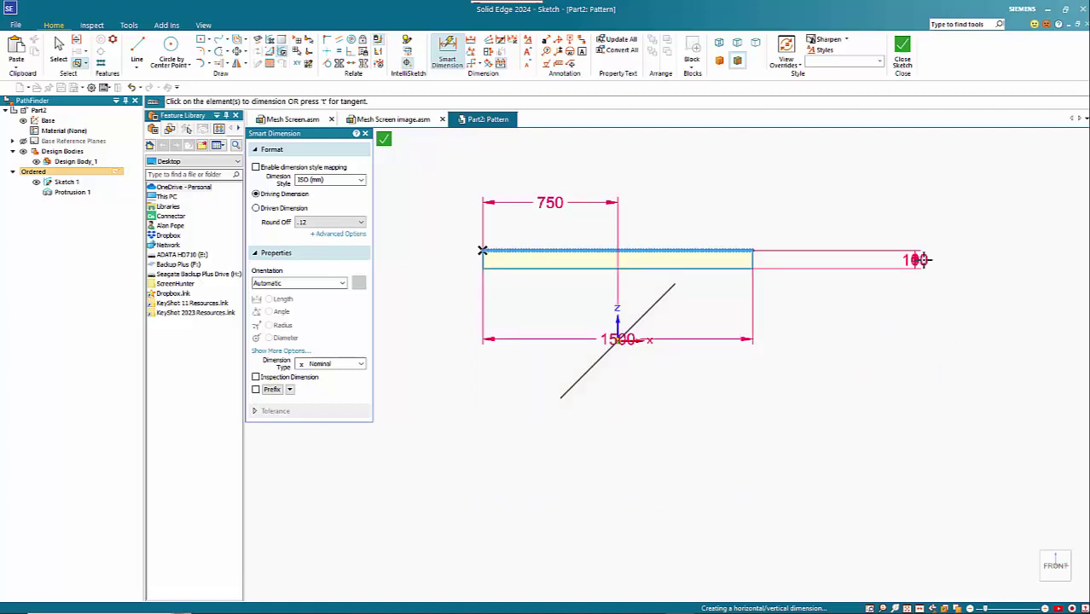
{"action": "key", "text": "Escape"}
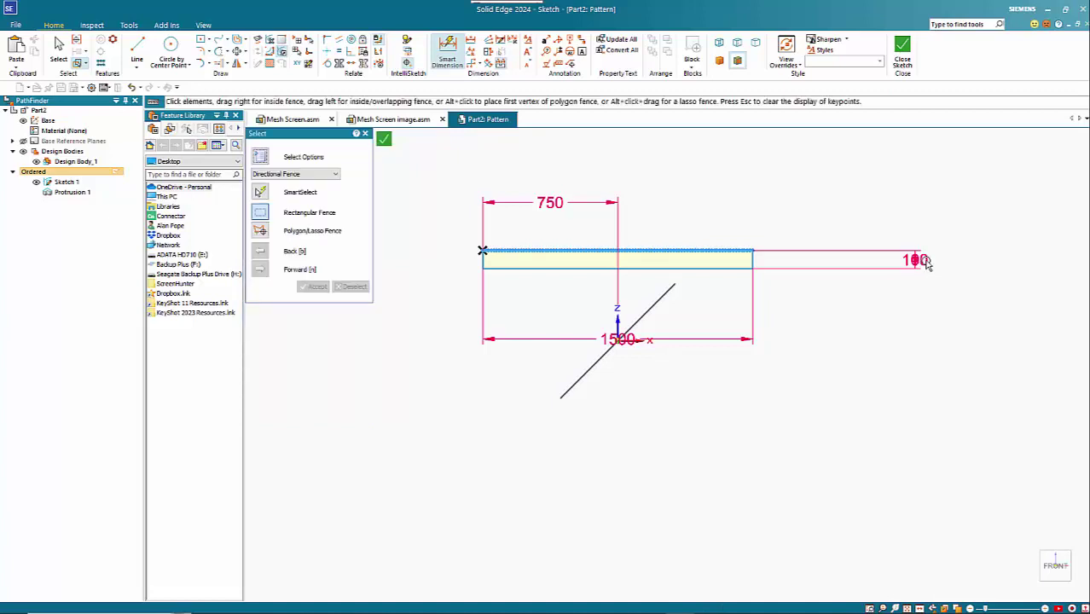
{"action": "left_click", "coordinate": [925, 261]}
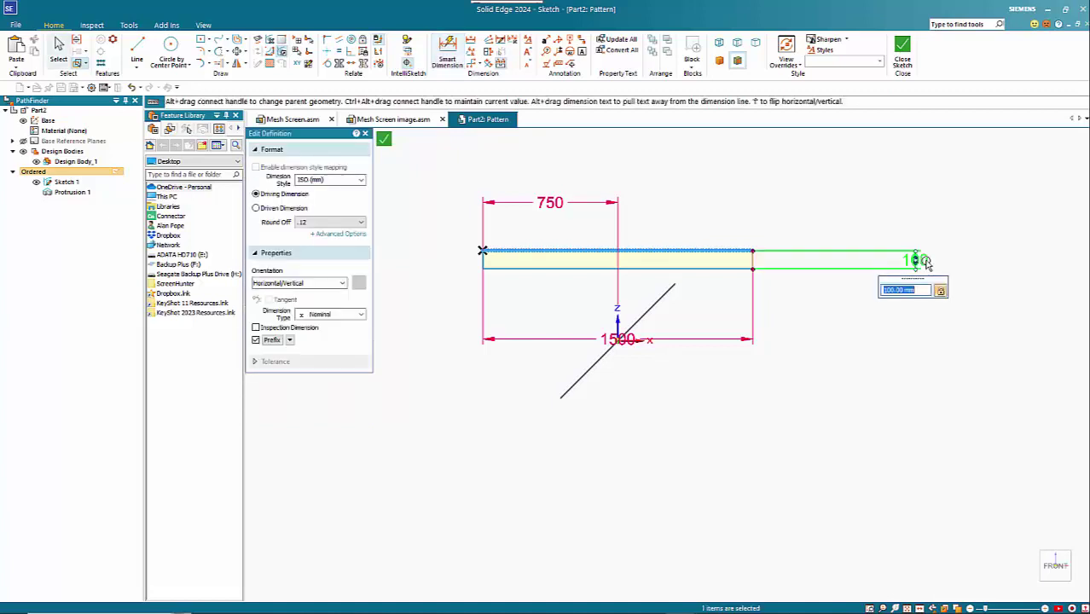
{"action": "type", "text": "1000"}
{"action": "key", "text": "Return"}
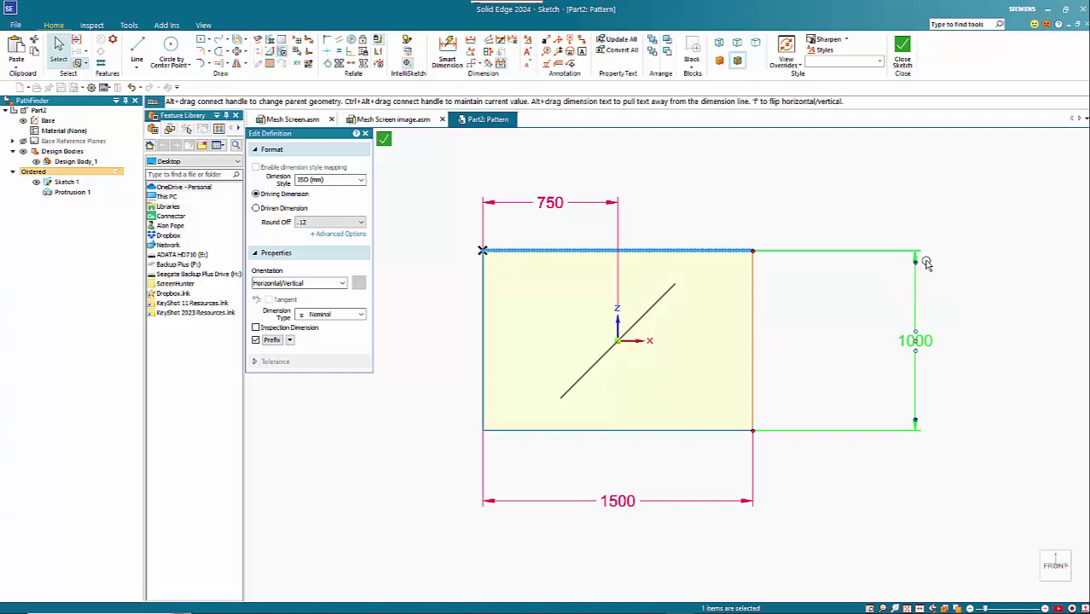
{"action": "left_click", "coordinate": [327, 51]}
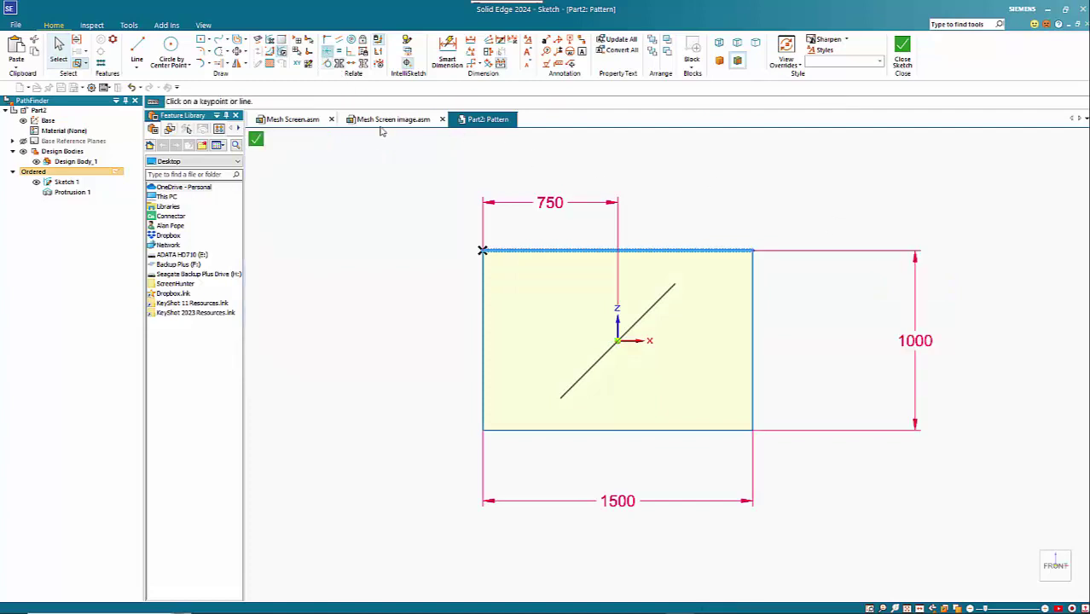
Align the left-edge midpoint level with the origin, then display sketch relationships
{"action": "left_click", "coordinate": [618, 342]}
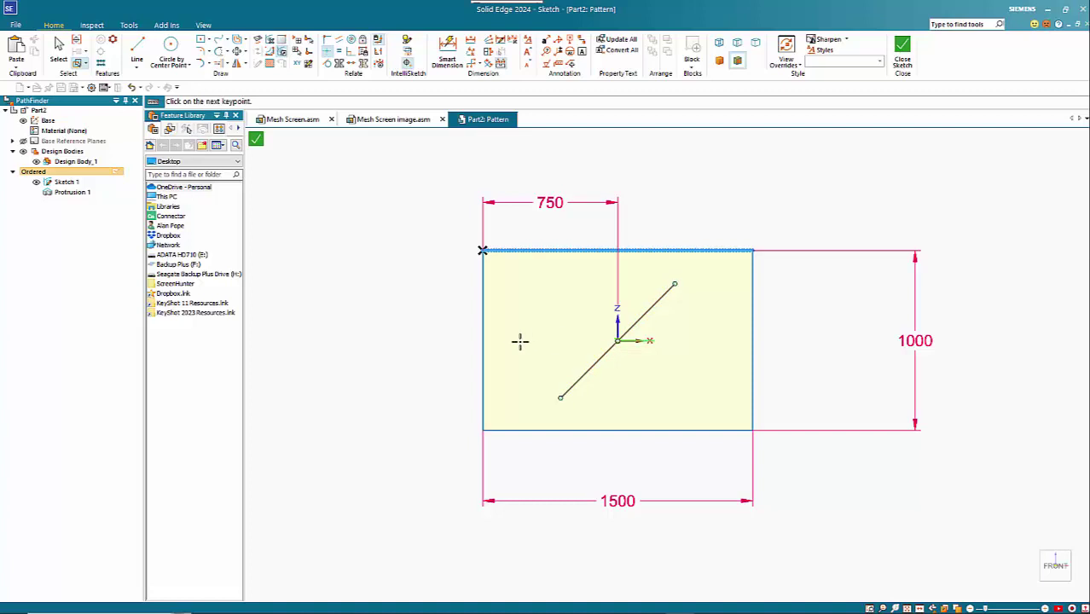
{"action": "left_click", "coordinate": [483, 341]}
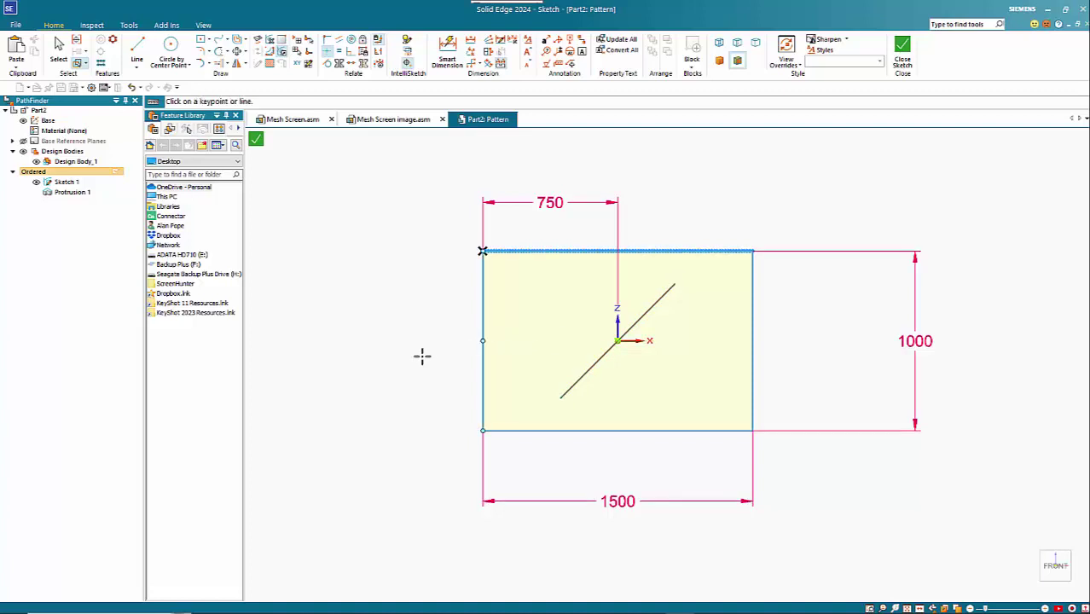
{"action": "left_click", "coordinate": [483, 341]}
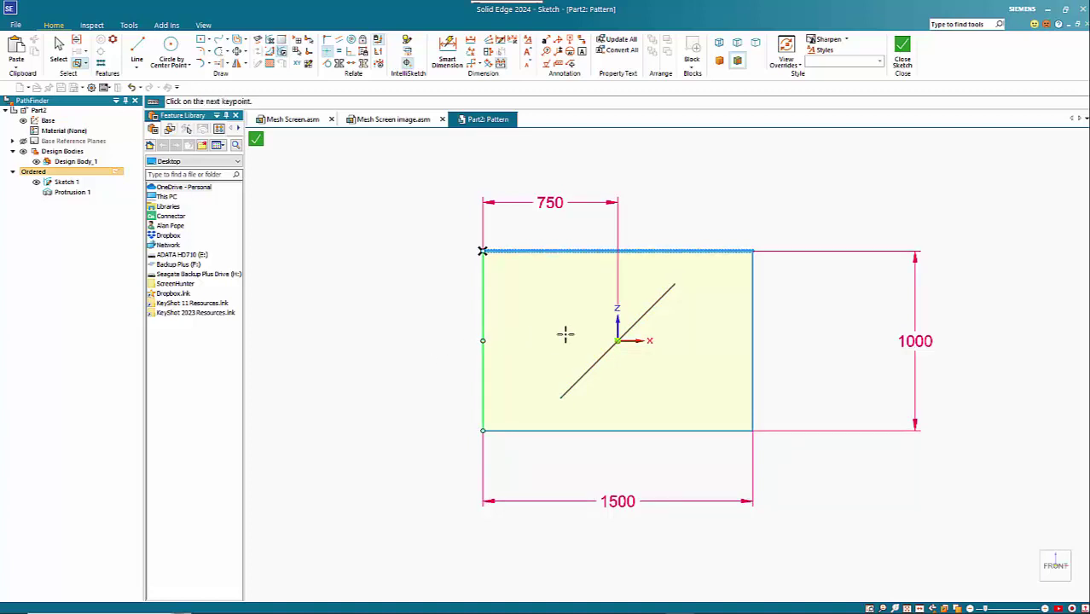
{"action": "left_click", "coordinate": [609, 343]}
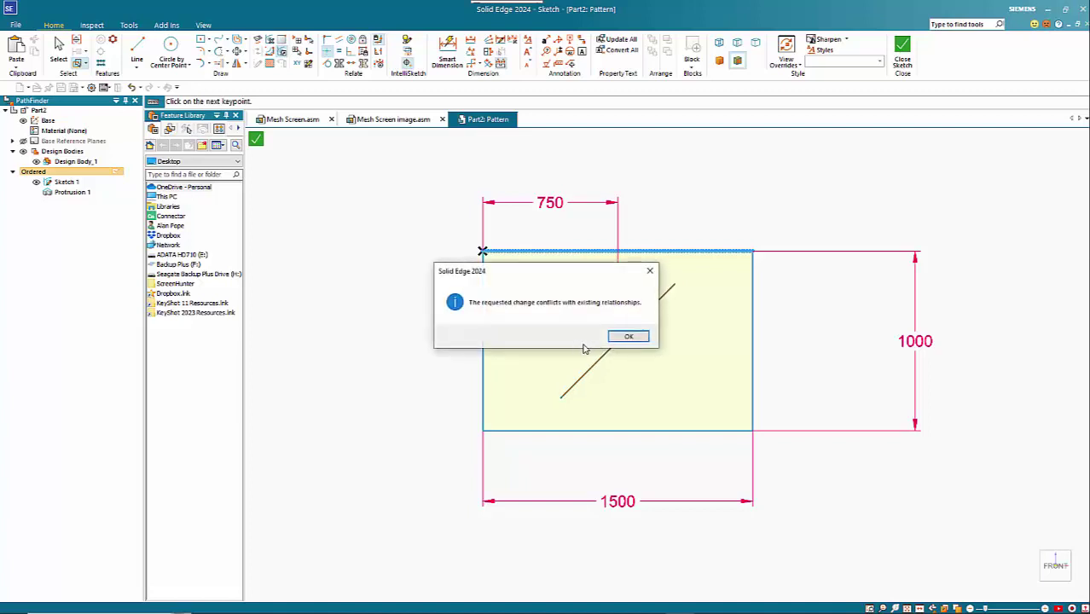
{"action": "left_click", "coordinate": [628, 337]}
{"action": "key", "text": "Escape"}
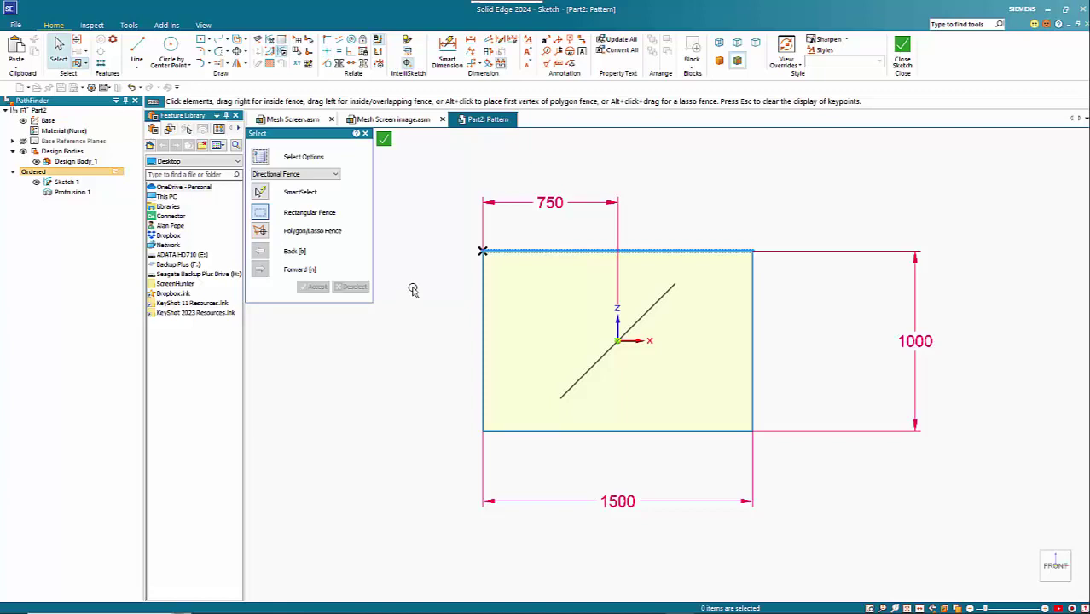
{"action": "left_click", "coordinate": [378, 51]}
Set the rod pattern to 80 copies across, referenced from the rectangle's top edge
{"action": "double_click", "coordinate": [416, 282]}
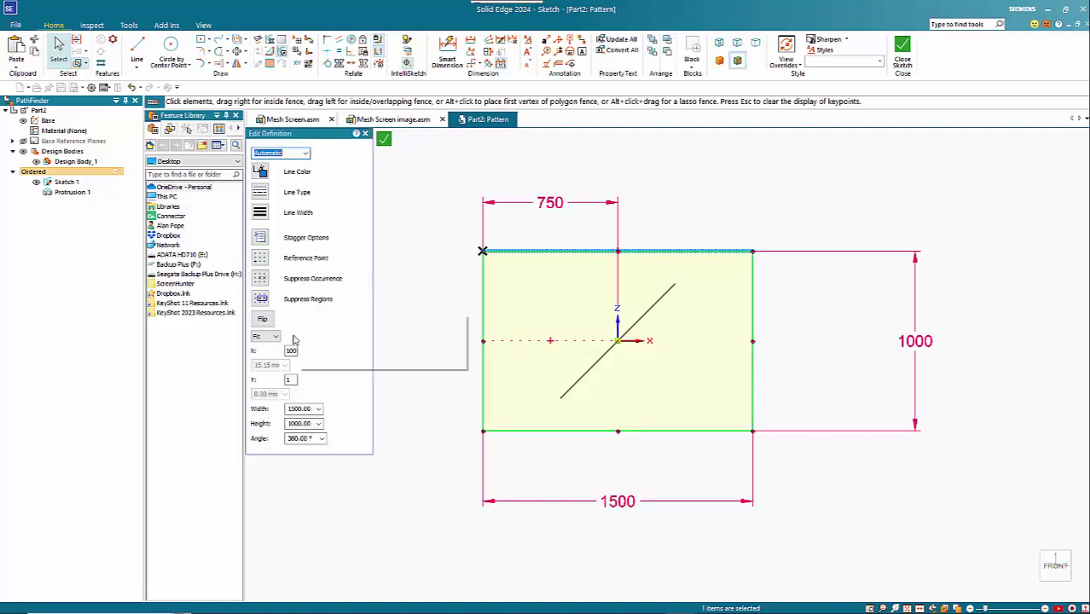
{"action": "left_click", "coordinate": [290, 351]}
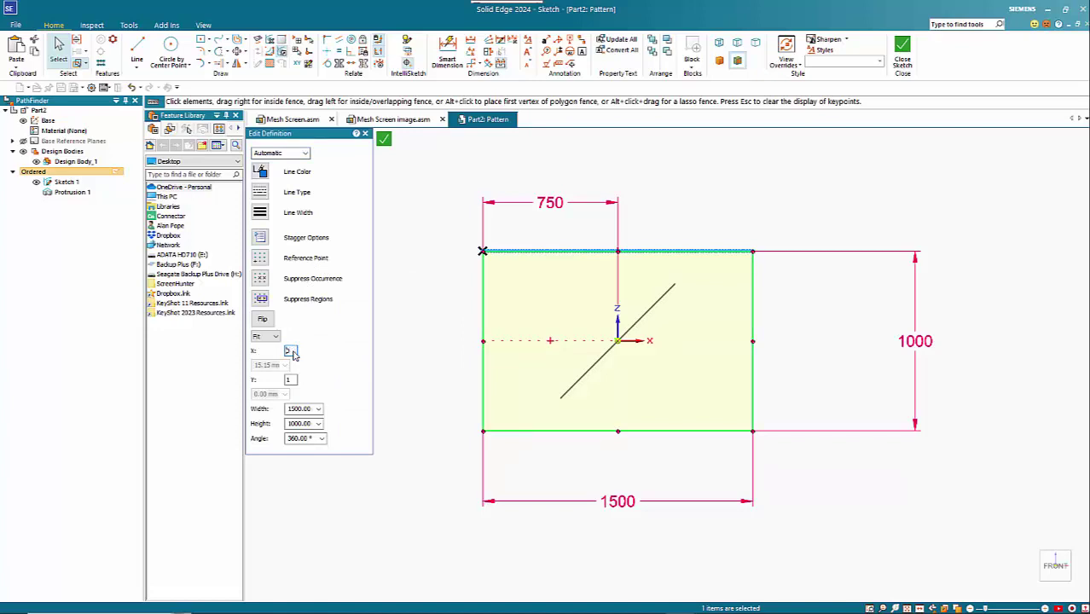
{"action": "type", "text": "80"}
{"action": "key", "text": "Tab"}
{"action": "left_click", "coordinate": [260, 257]}
{"action": "scroll", "coordinate": [628, 247], "scroll_direction": "up", "scroll_amount": 5}
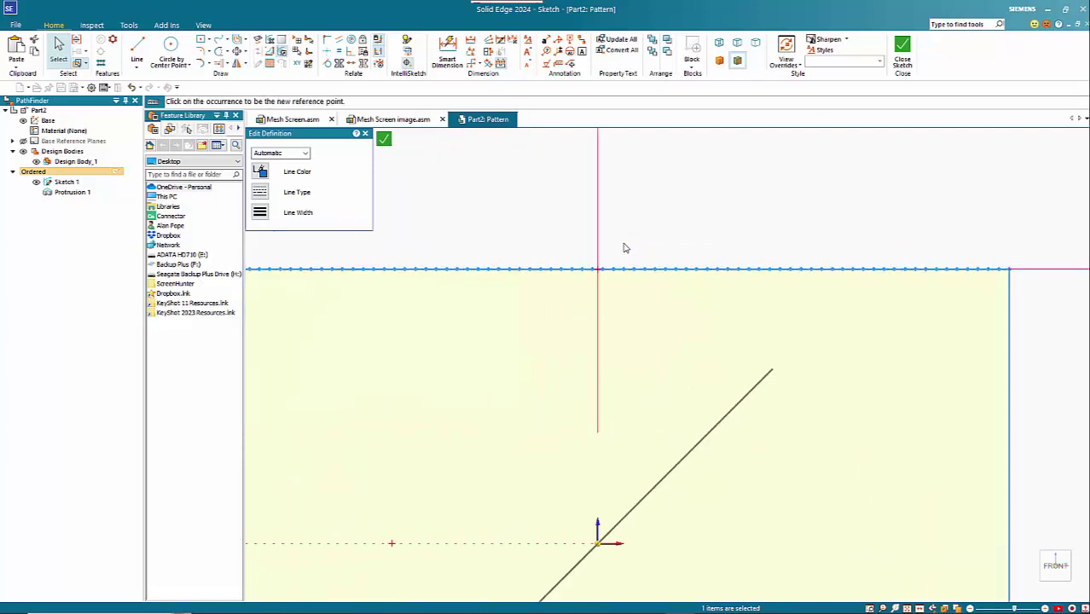
{"action": "left_click", "coordinate": [562, 295]}
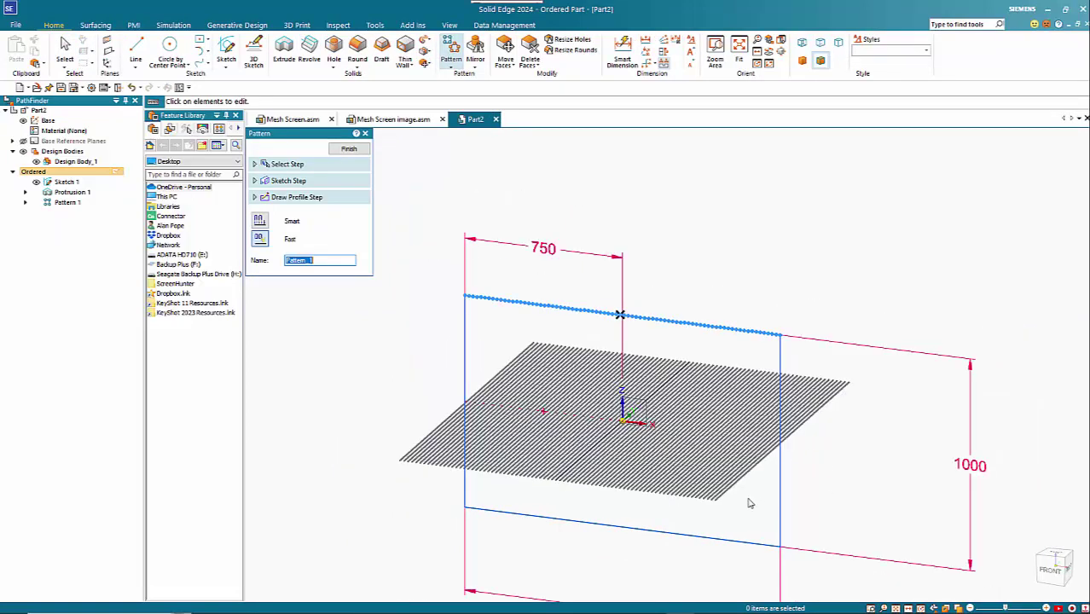
Finish the 80-rod pattern and start a Cut extrusion on the base reference plane
{"action": "key", "text": "Escape"}
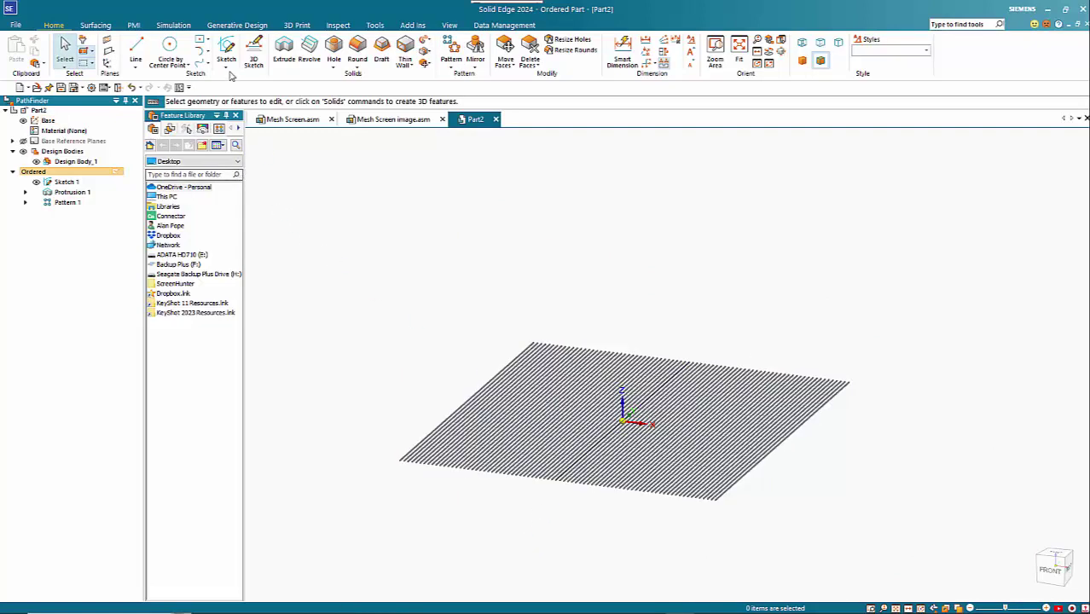
{"action": "left_click", "coordinate": [284, 49]}
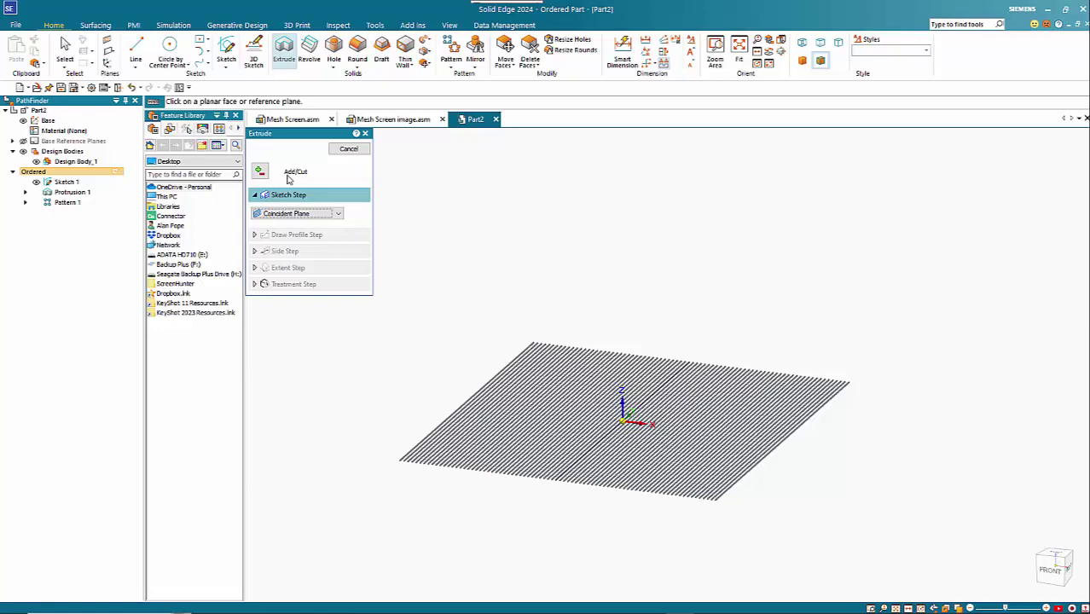
{"action": "left_click", "coordinate": [260, 171]}
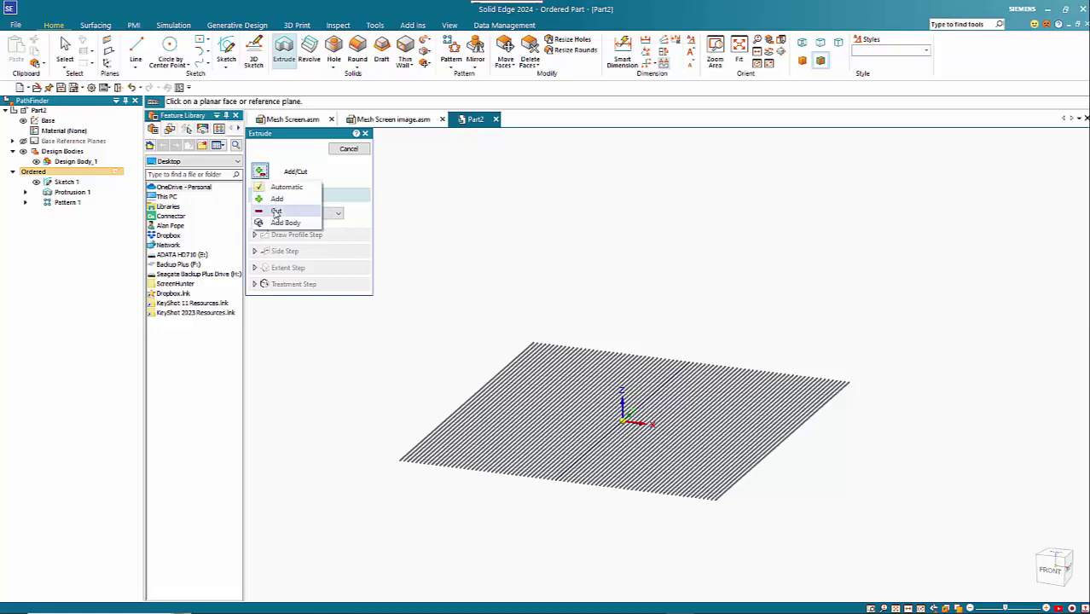
{"action": "left_click", "coordinate": [275, 212]}
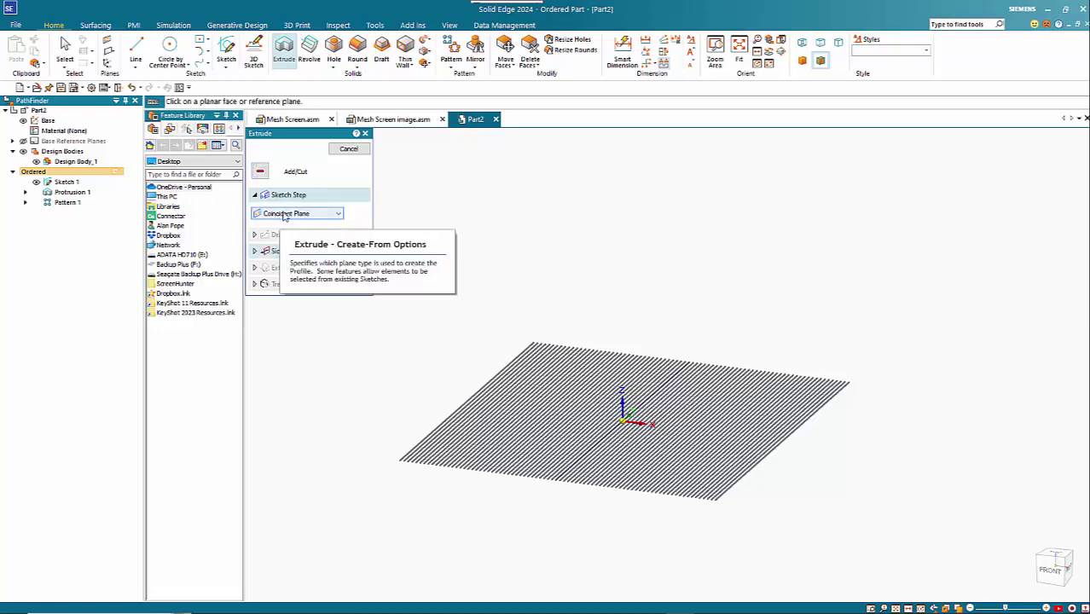
{"action": "left_click", "coordinate": [287, 215]}
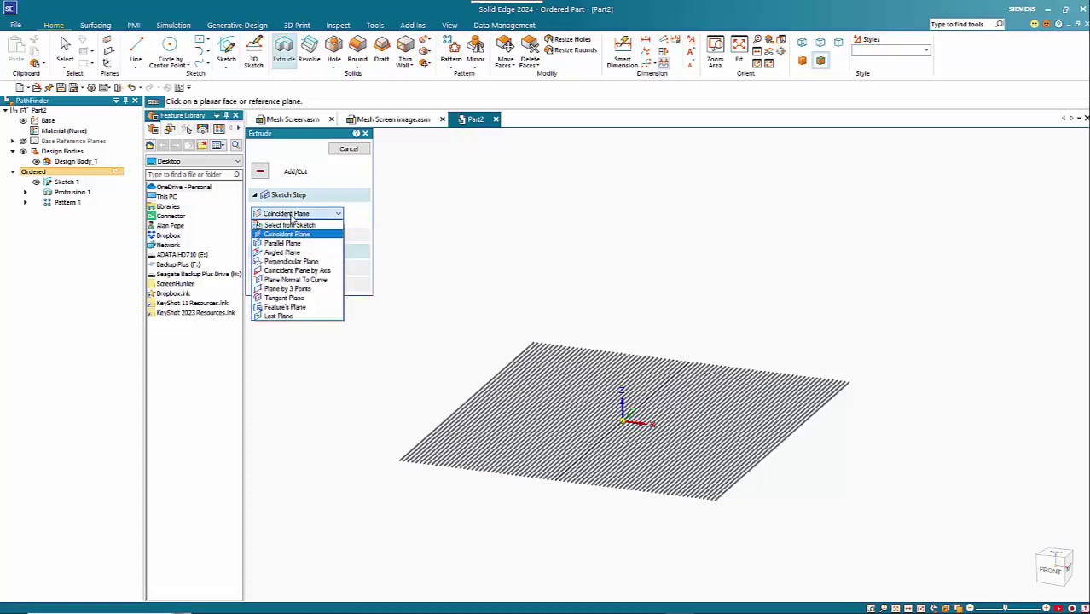
{"action": "left_click", "coordinate": [282, 223]}
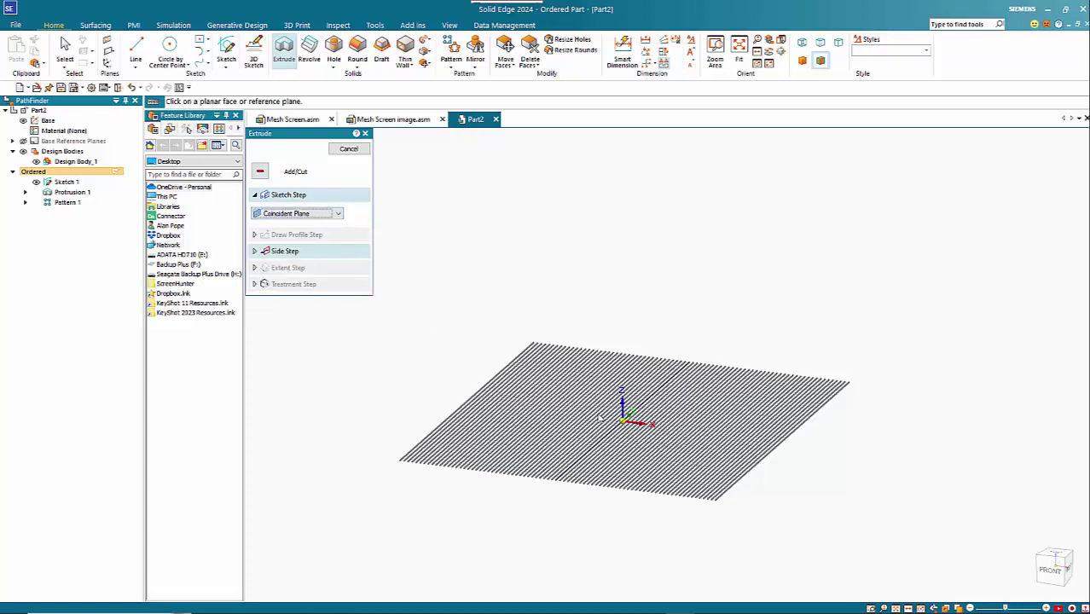
{"action": "left_click", "coordinate": [633, 412]}
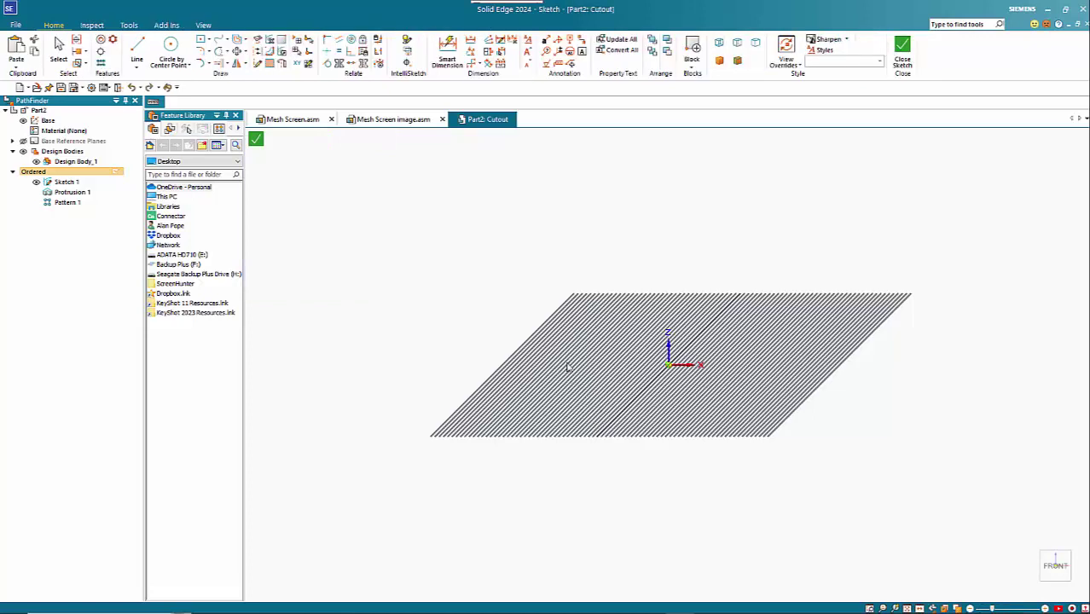
Attempt an origin-centred rectangle with 630 mm height, then abandon the rotated preview
{"action": "key", "text": "l"}
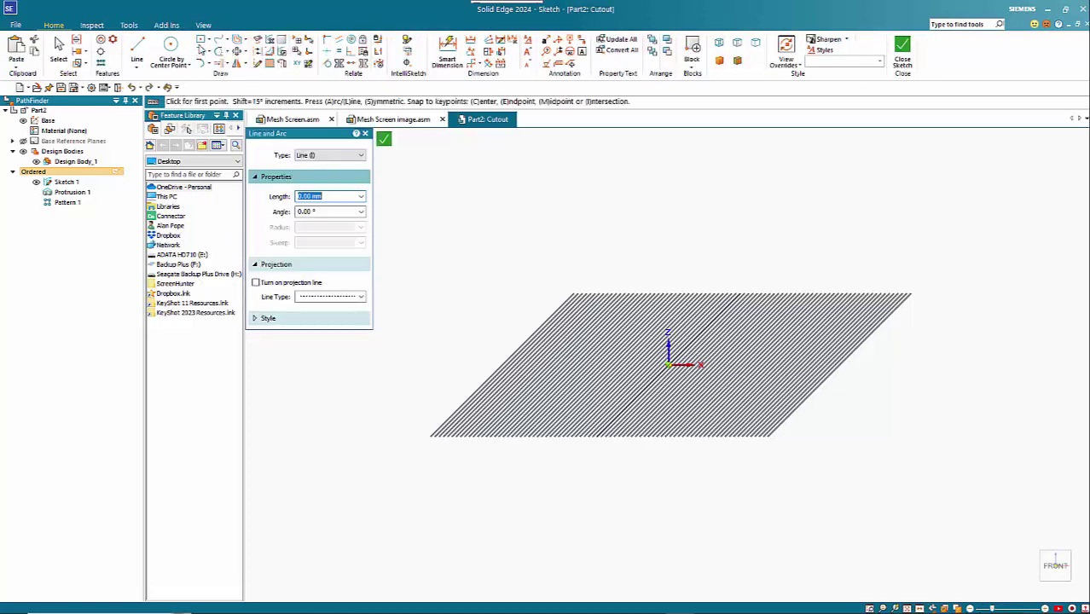
{"action": "key", "text": "Escape"}
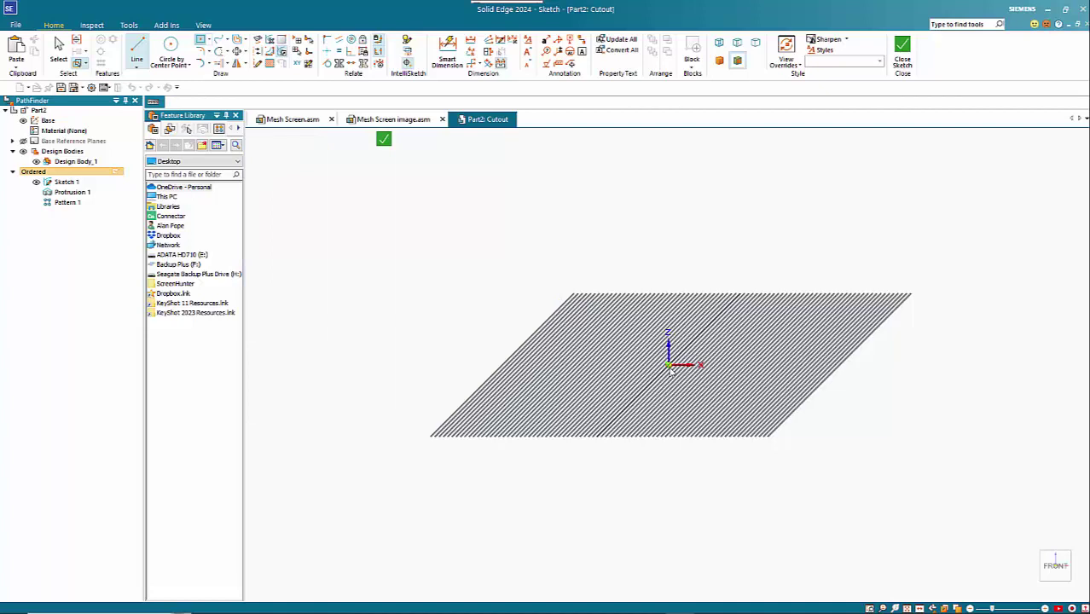
{"action": "key", "text": "r"}
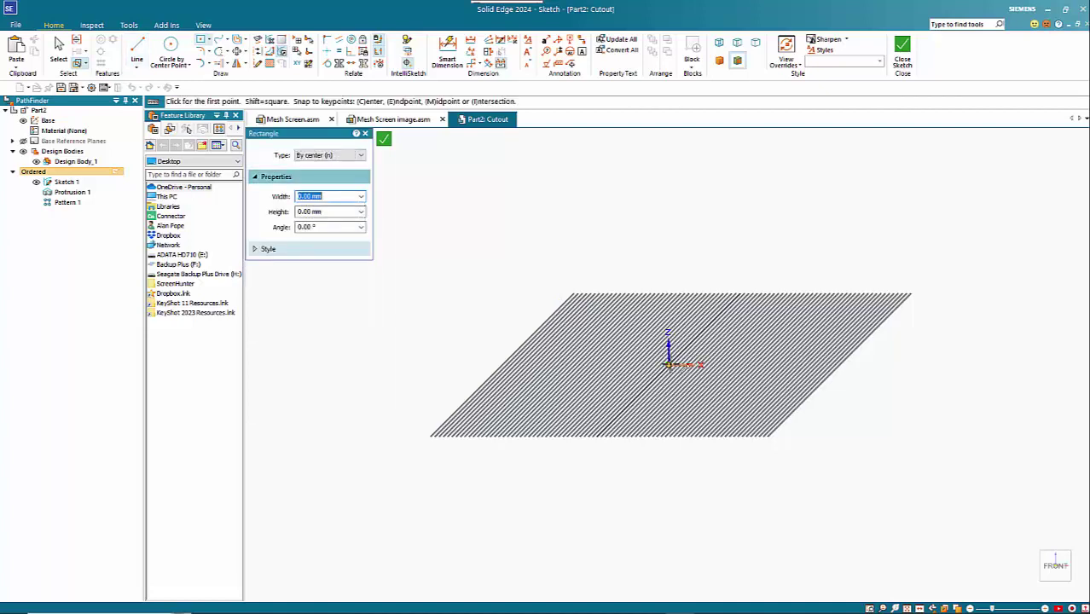
{"action": "left_click", "coordinate": [669, 365]}
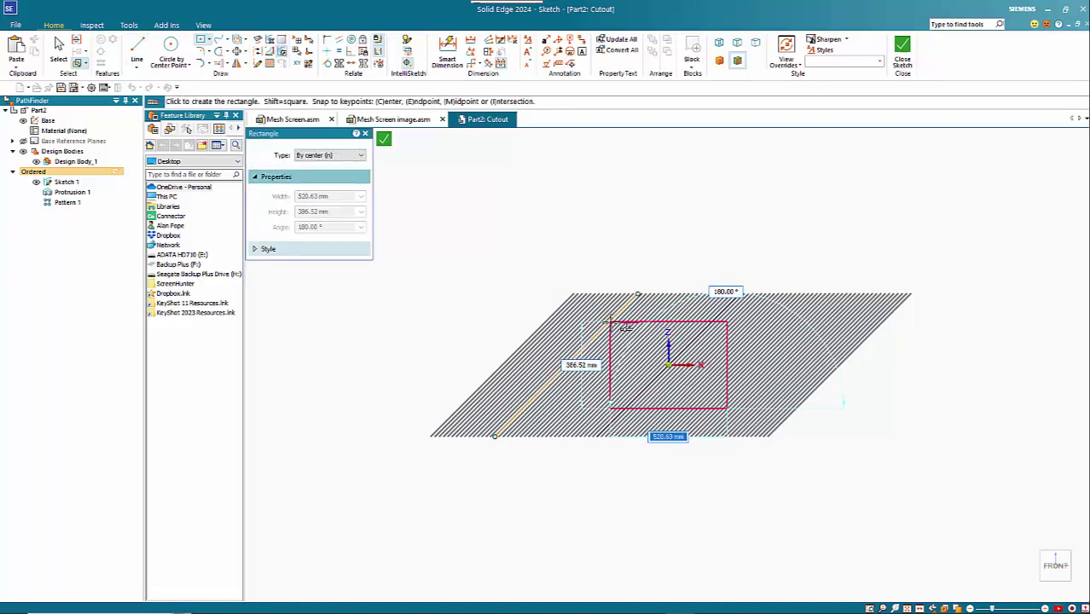
{"action": "key", "text": "Tab"}
{"action": "type", "text": "63"}
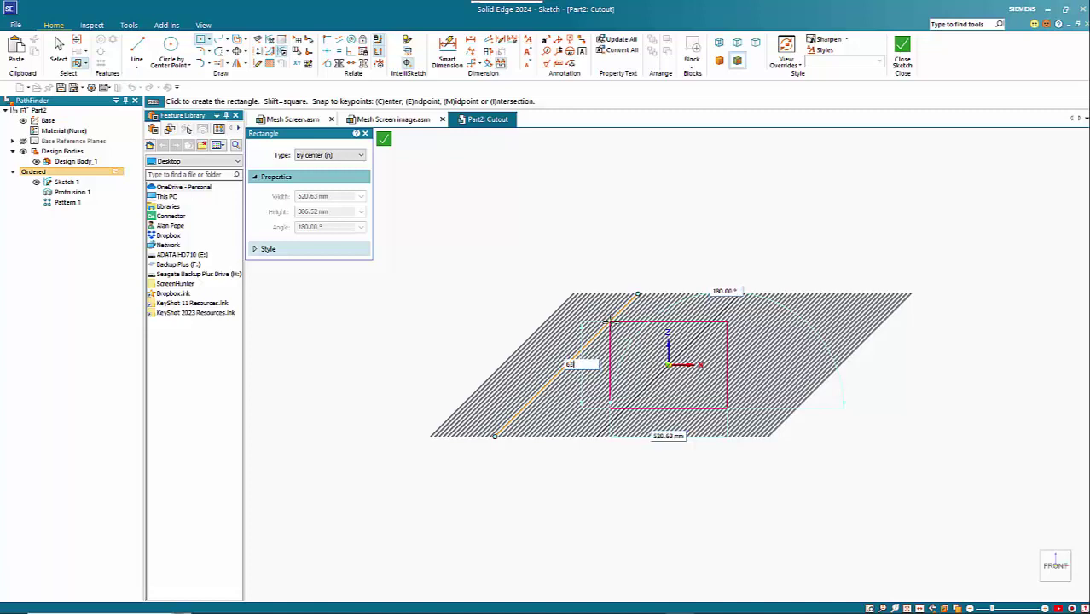
{"action": "key", "text": "Tab"}
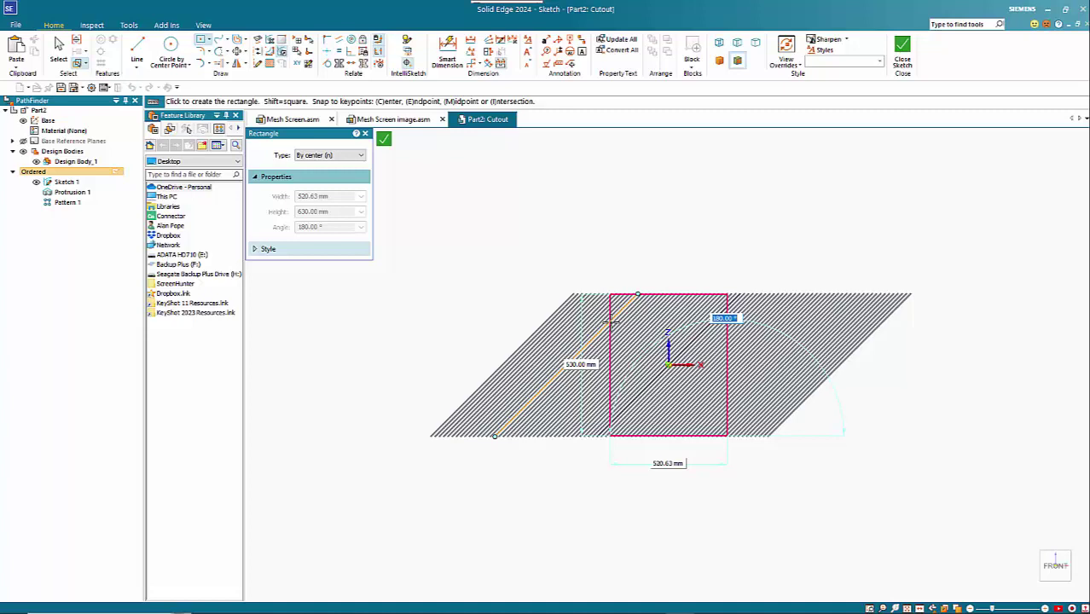
{"action": "type", "text": "120"}
{"action": "key", "text": "Tab"}
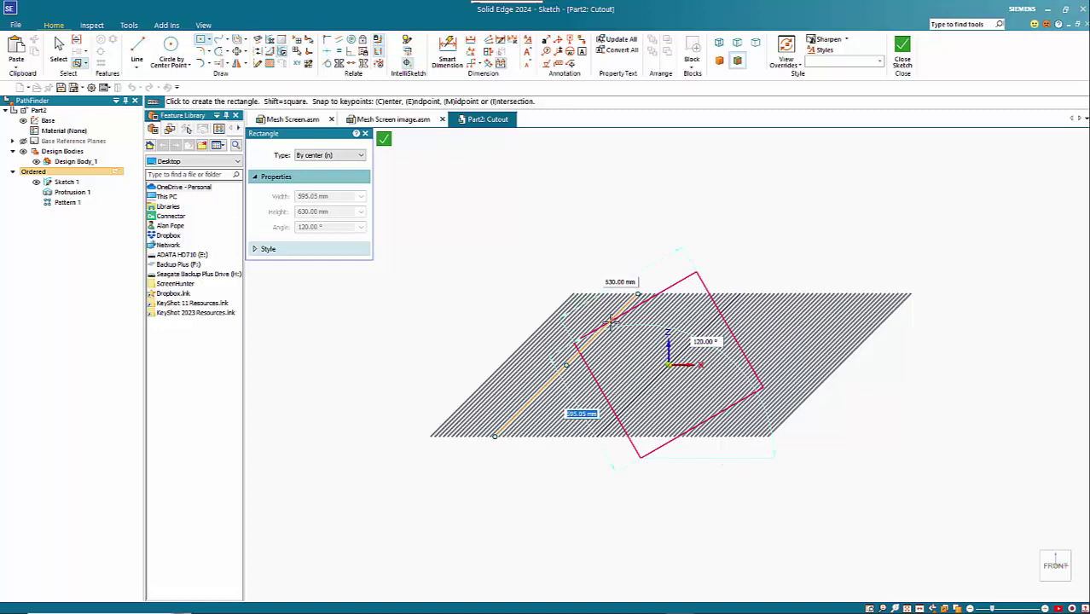
{"action": "key", "text": "Return"}
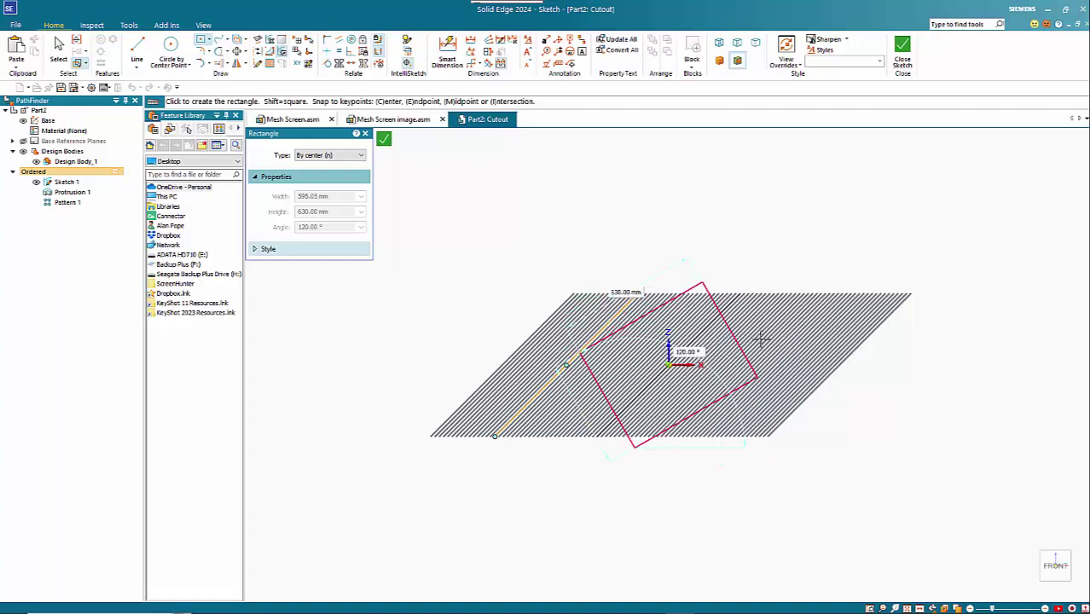
{"action": "key", "text": "Escape"}
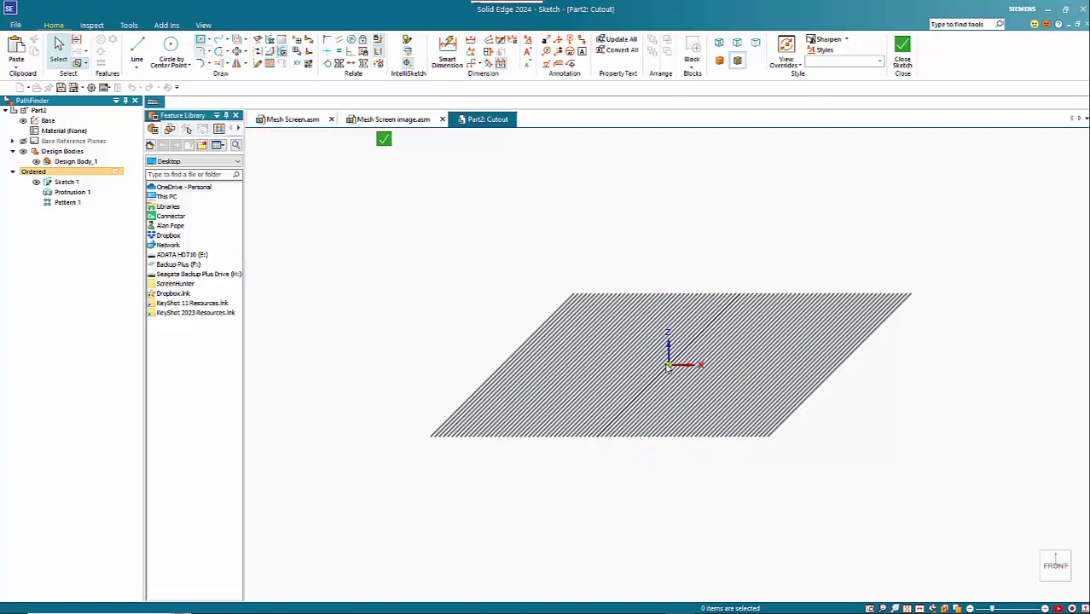
Draw a 1380 by 630 mm rectangle centred on the origin
{"action": "key", "text": "r"}
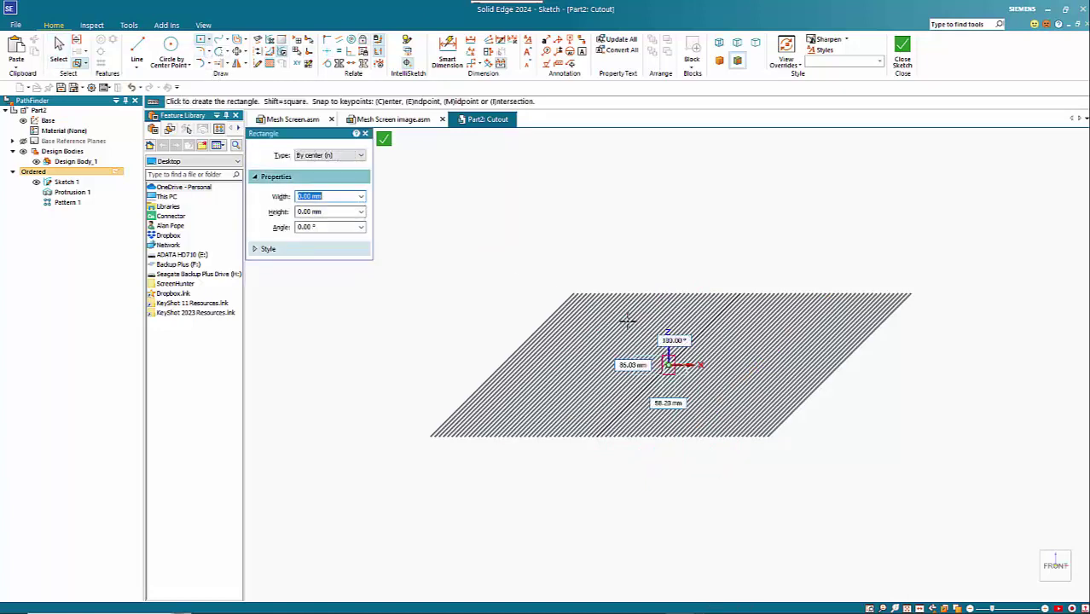
{"action": "type", "text": "138"}
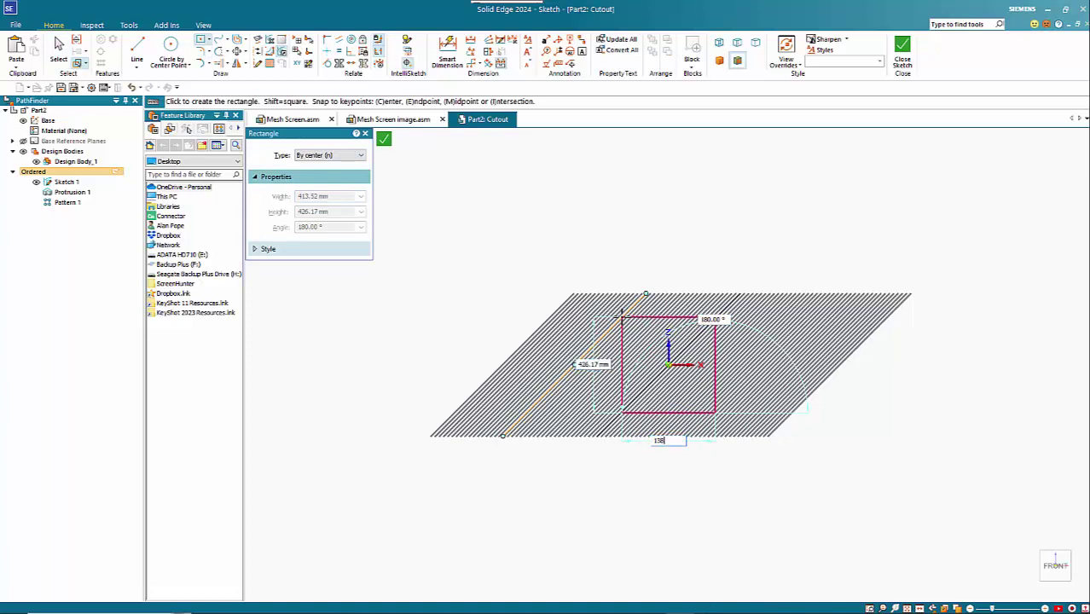
{"action": "type", "text": "0"}
{"action": "key", "text": "Tab"}
{"action": "type", "text": "5"}
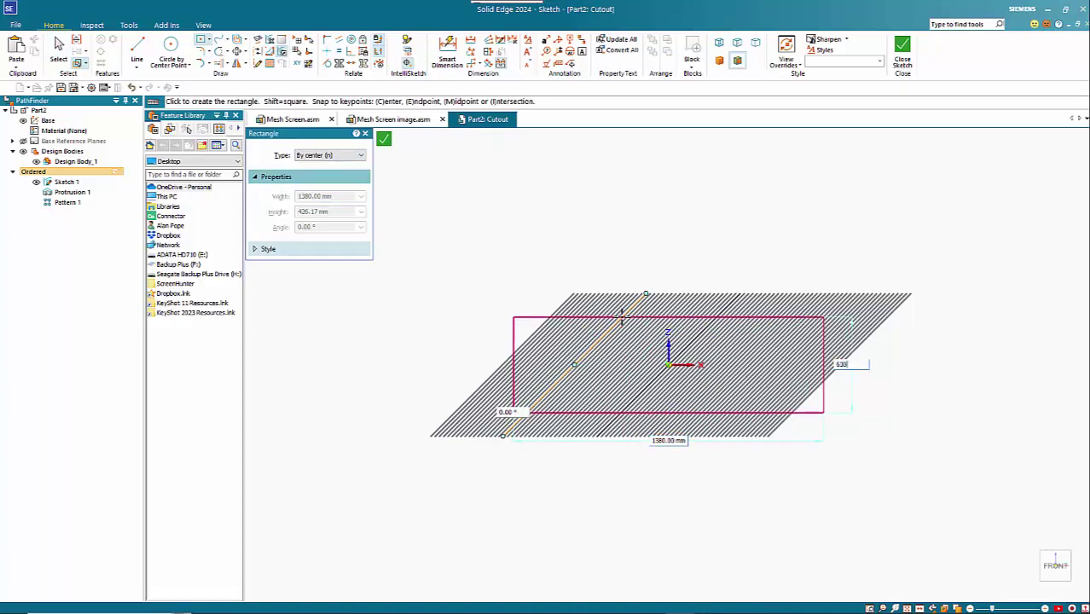
{"action": "key", "text": "Tab"}
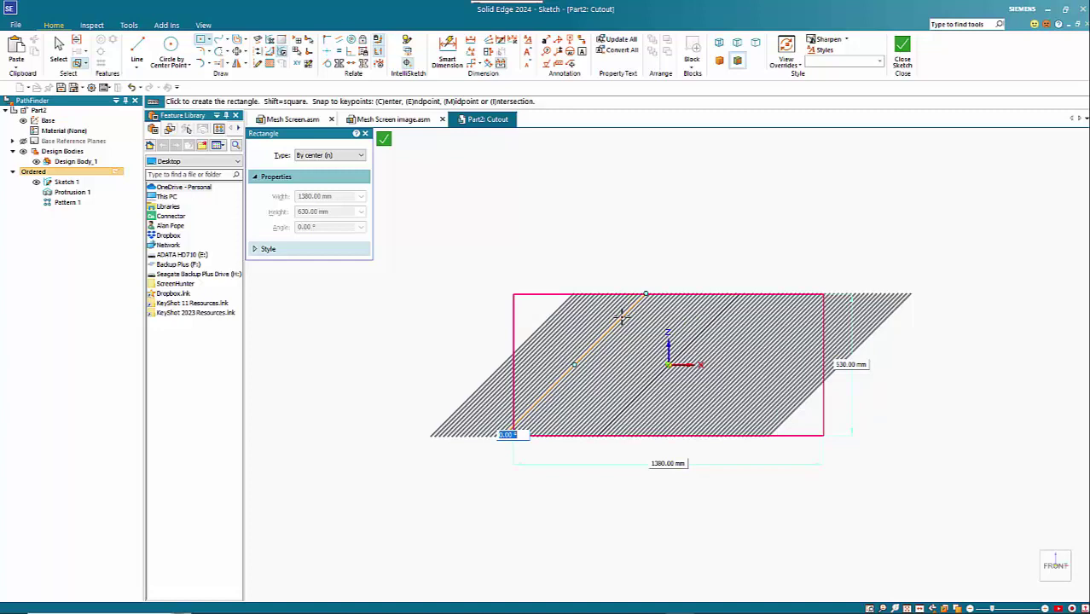
{"action": "key", "text": "Return"}
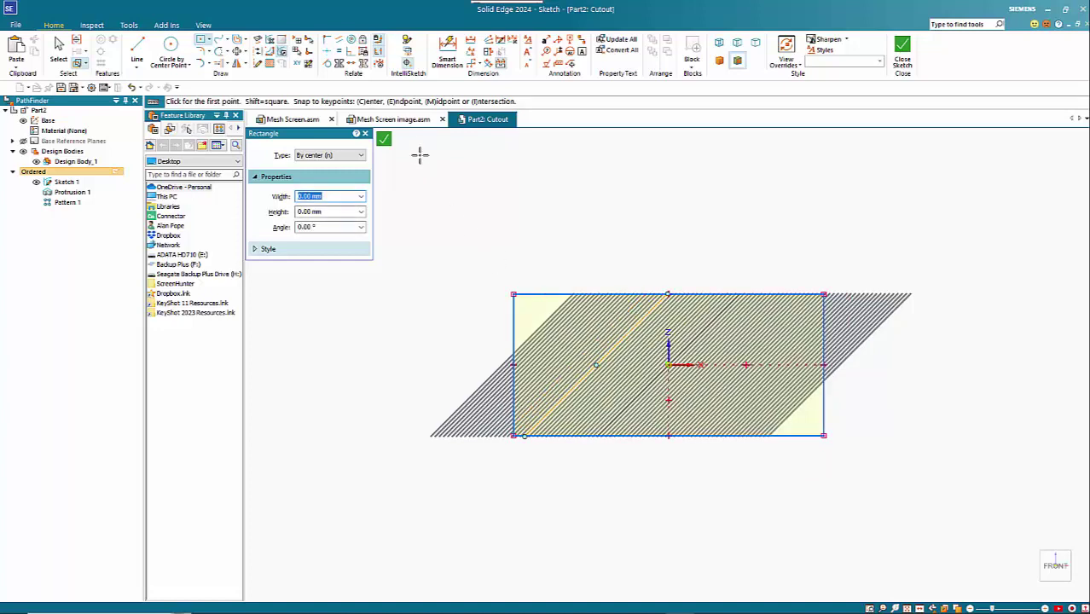
Check the frame in Mesh Screen image.asm, then return and close the Cutout sketch
{"action": "left_click", "coordinate": [406, 124]}
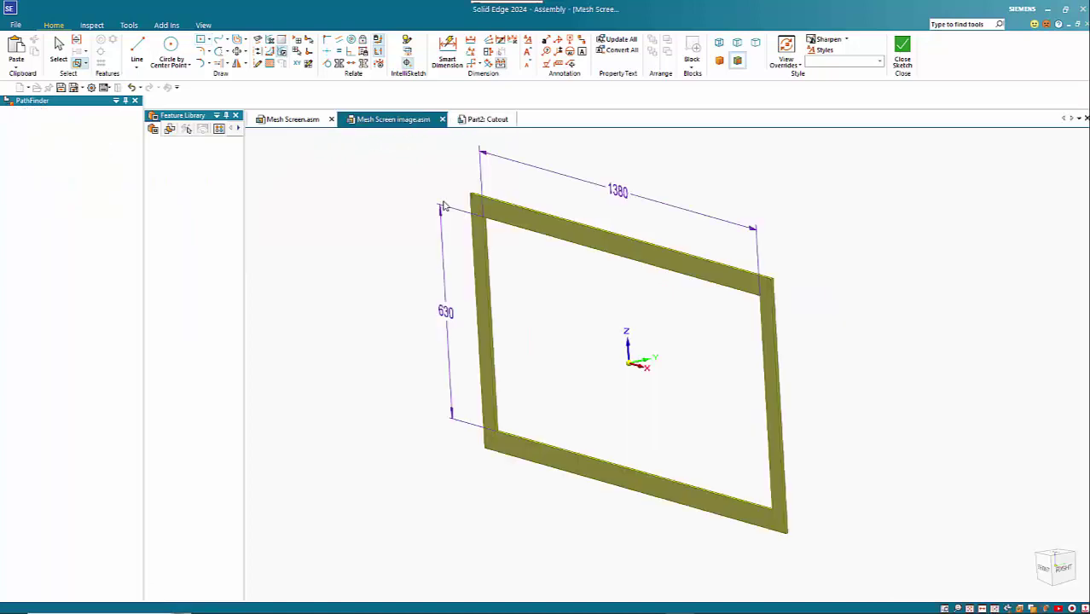
{"action": "left_click", "coordinate": [482, 119]}
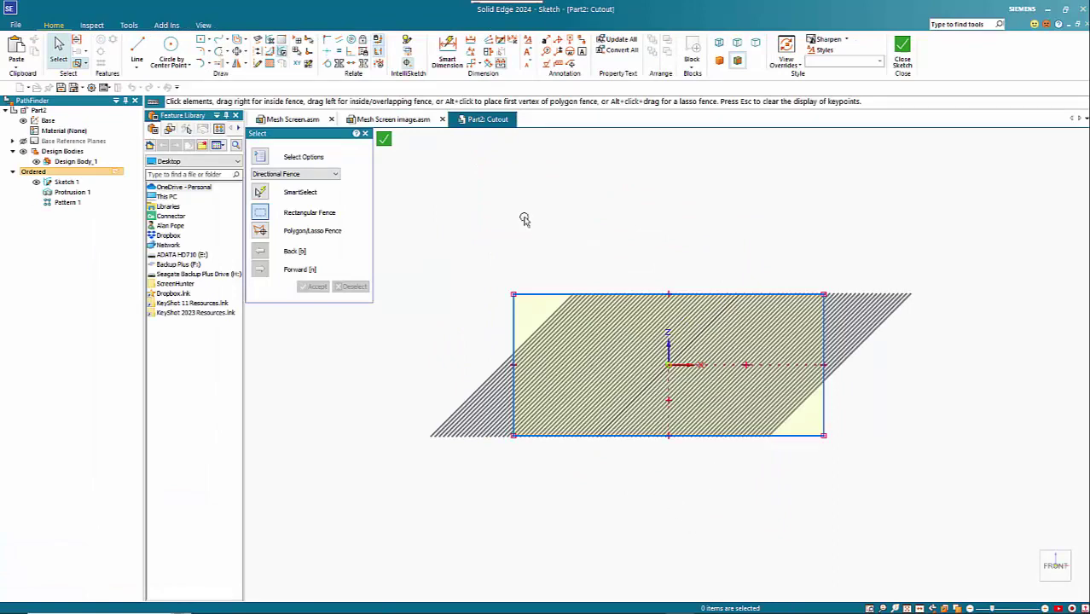
{"action": "left_click", "coordinate": [383, 141]}
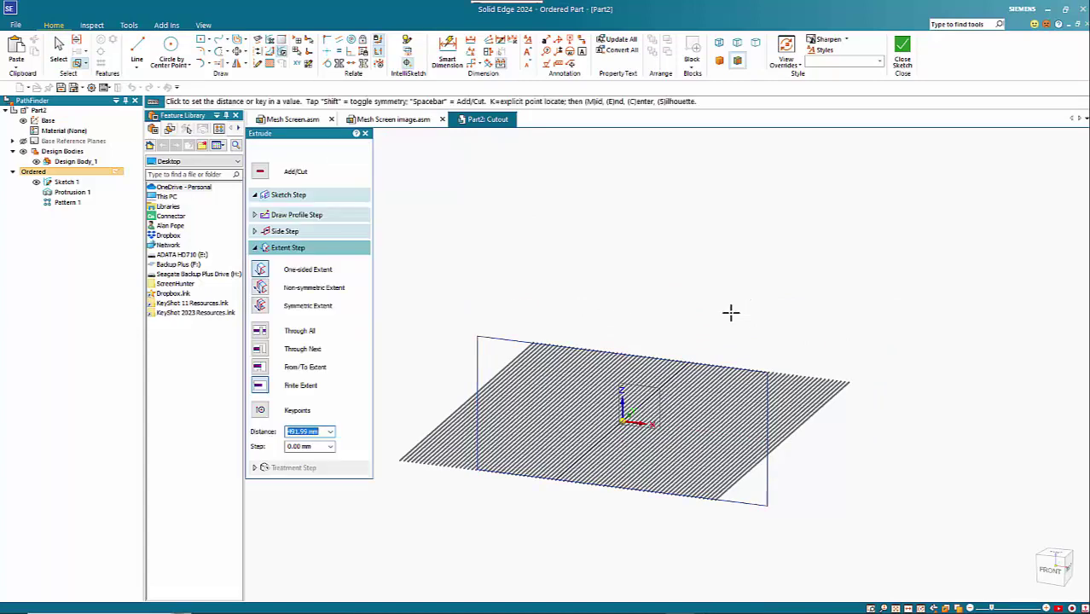
Cut Through All on the downward side, trimming the rods to the 1380×630 outline
{"action": "left_click", "coordinate": [285, 232]}
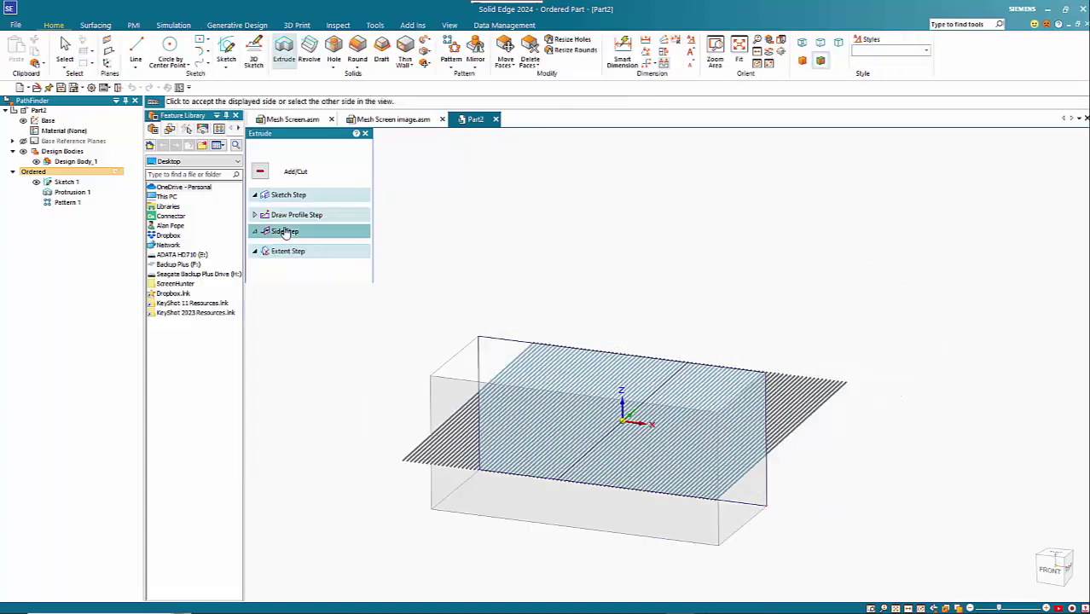
{"action": "left_click", "coordinate": [634, 516]}
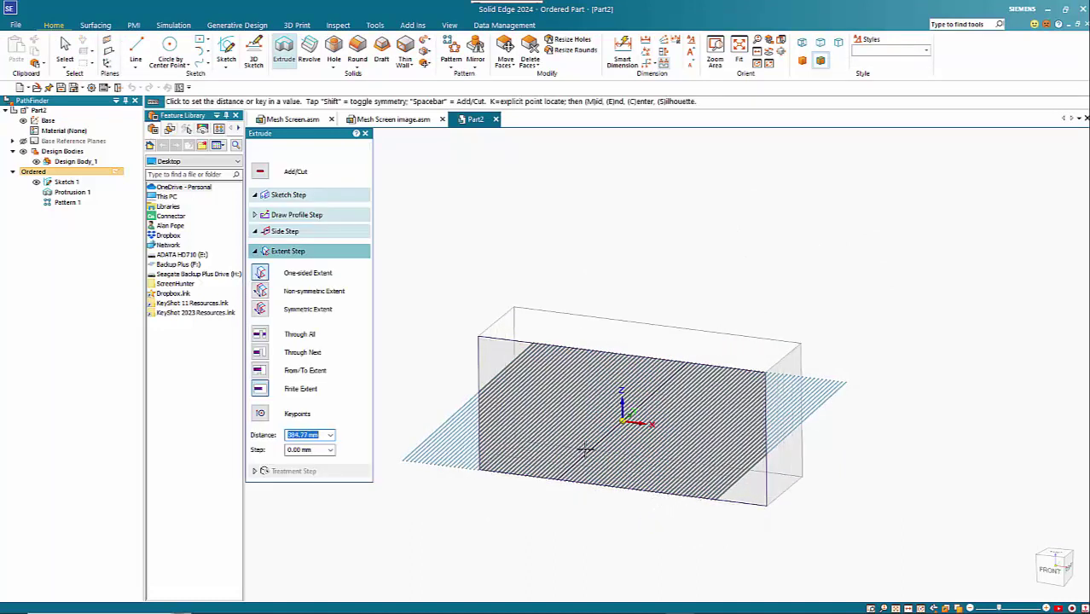
{"action": "left_click", "coordinate": [260, 334]}
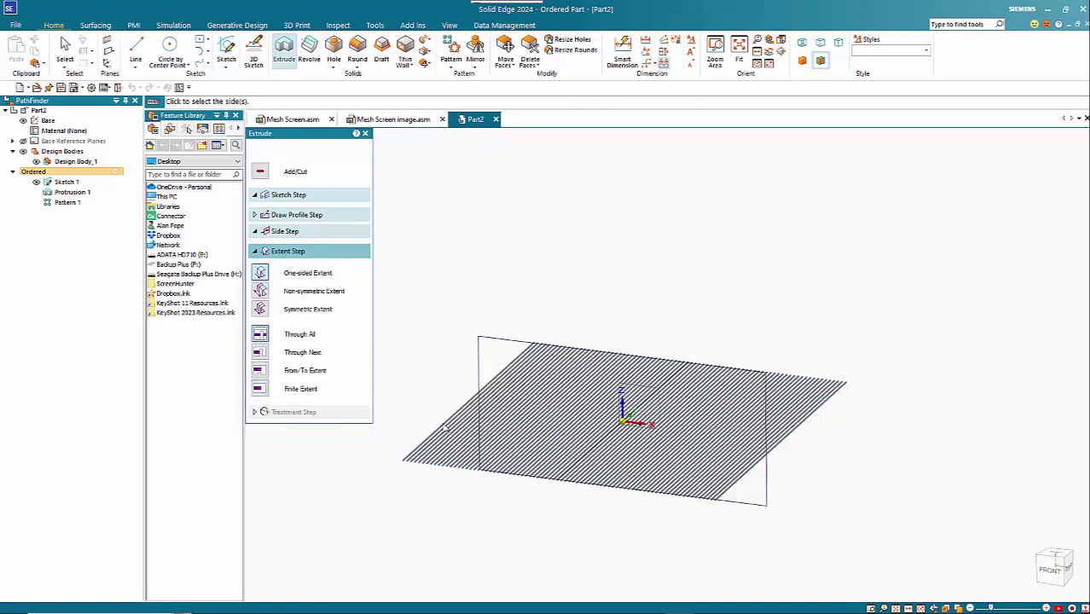
{"action": "left_click", "coordinate": [624, 493]}
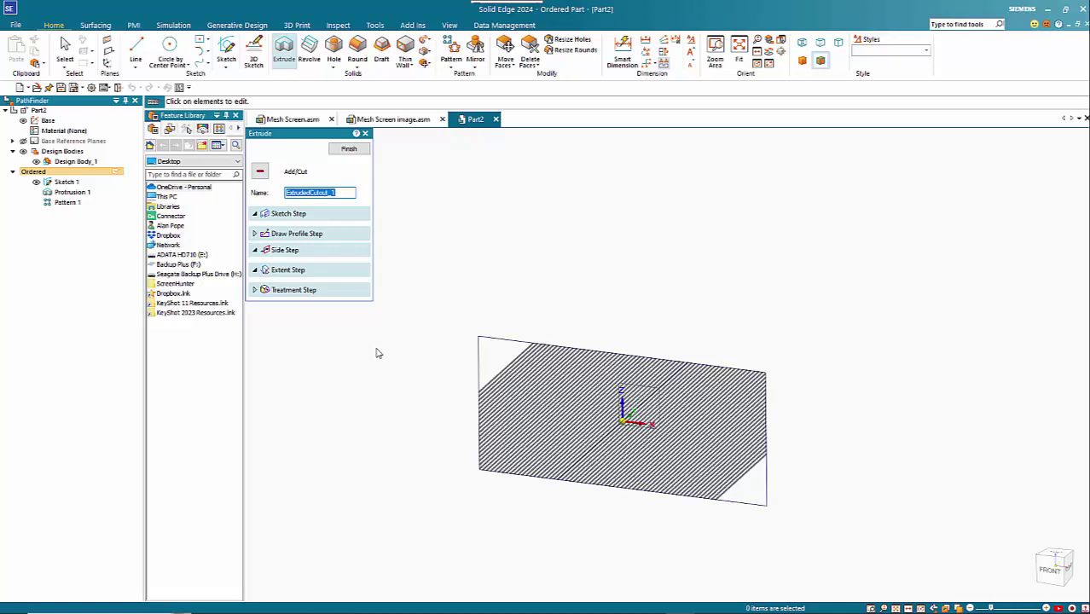
{"action": "key", "text": "Escape"}
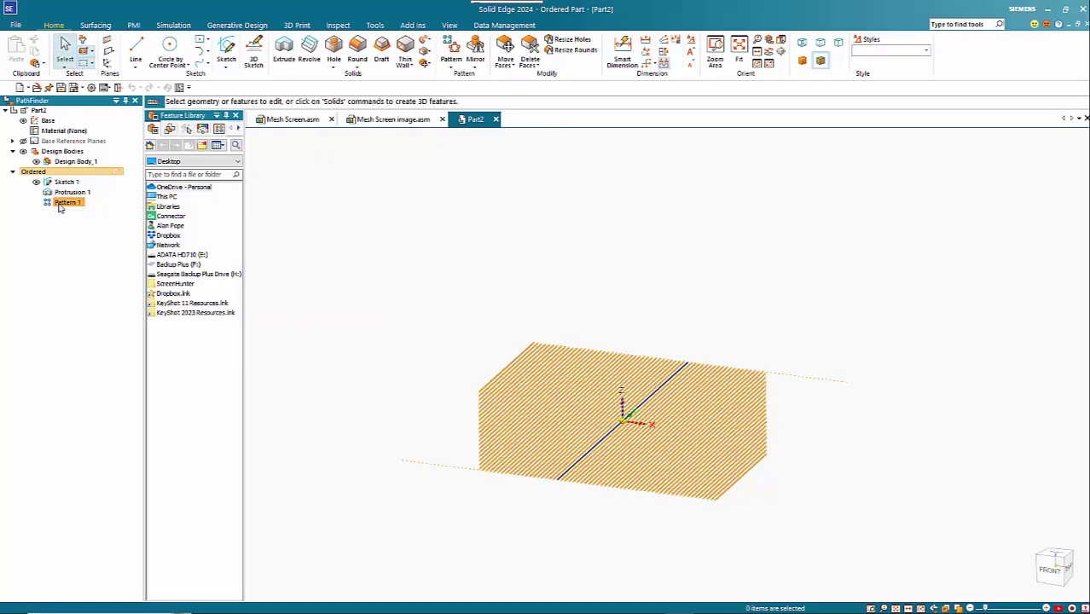
Select Pattern 1 in PathFinder and choose Edit Profile
{"action": "left_click", "coordinate": [62, 205]}
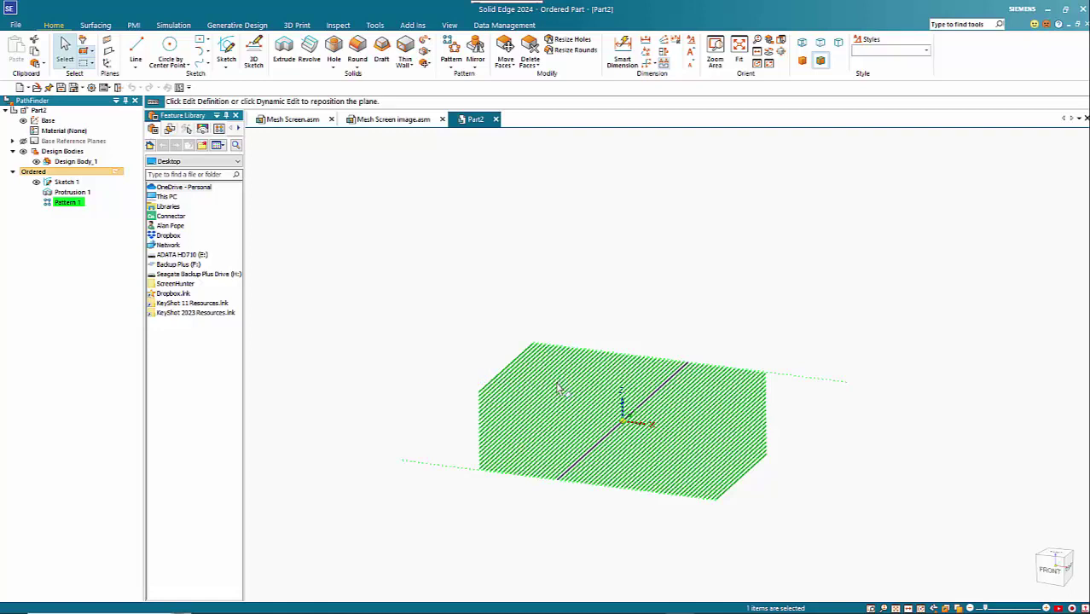
{"action": "left_click", "coordinate": [61, 201]}
{"action": "left_click", "coordinate": [53, 207]}
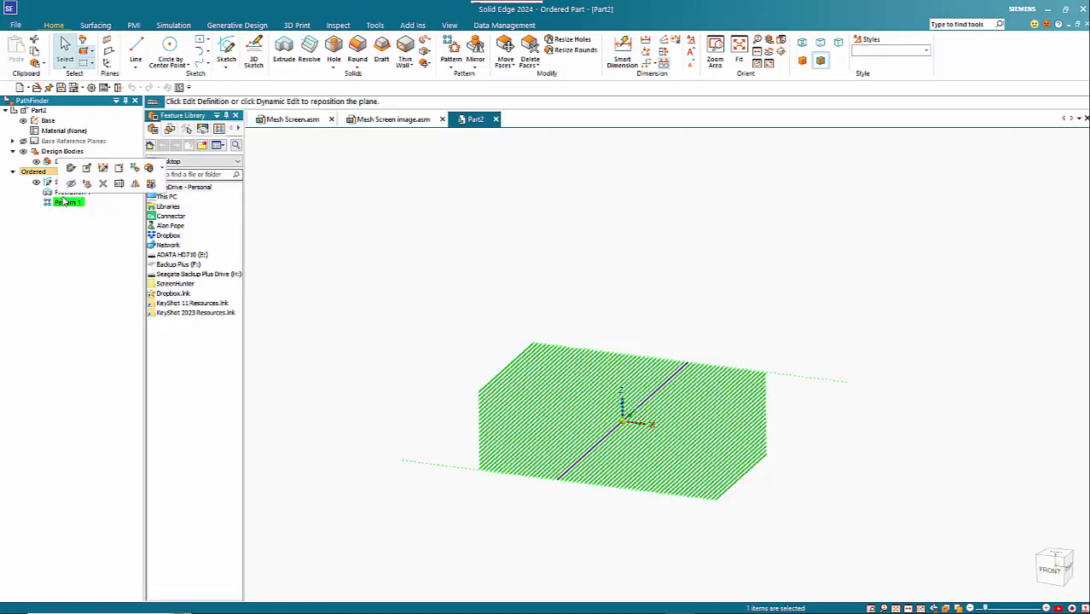
{"action": "left_click", "coordinate": [86, 167]}
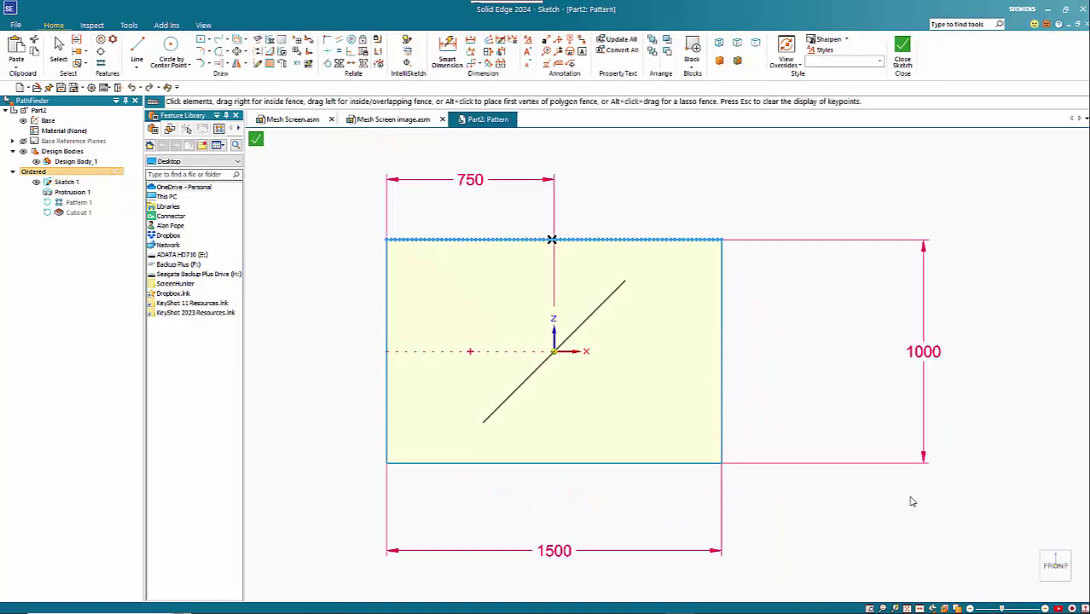
Delete the 750 offset dimension and align the rectangle vertically with the origin
{"action": "left_click", "coordinate": [500, 180]}
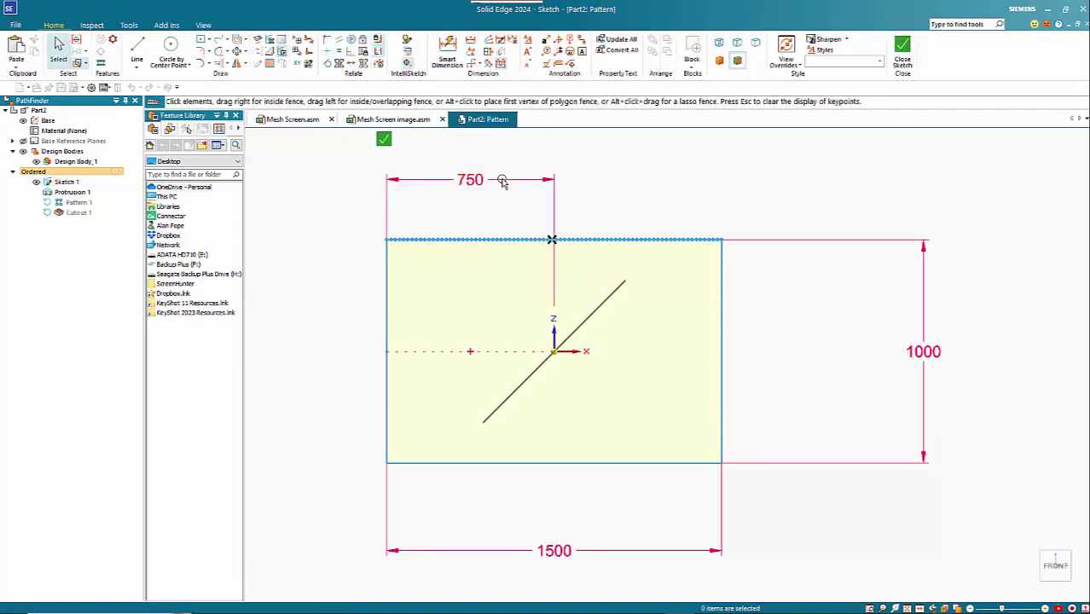
{"action": "key", "text": "Delete"}
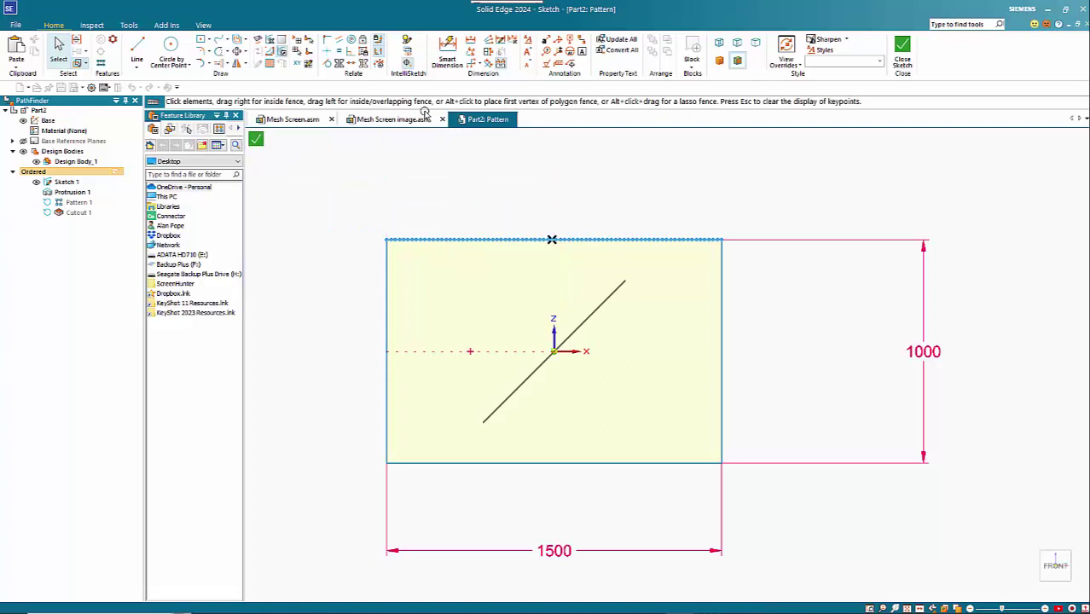
{"action": "left_click", "coordinate": [328, 52]}
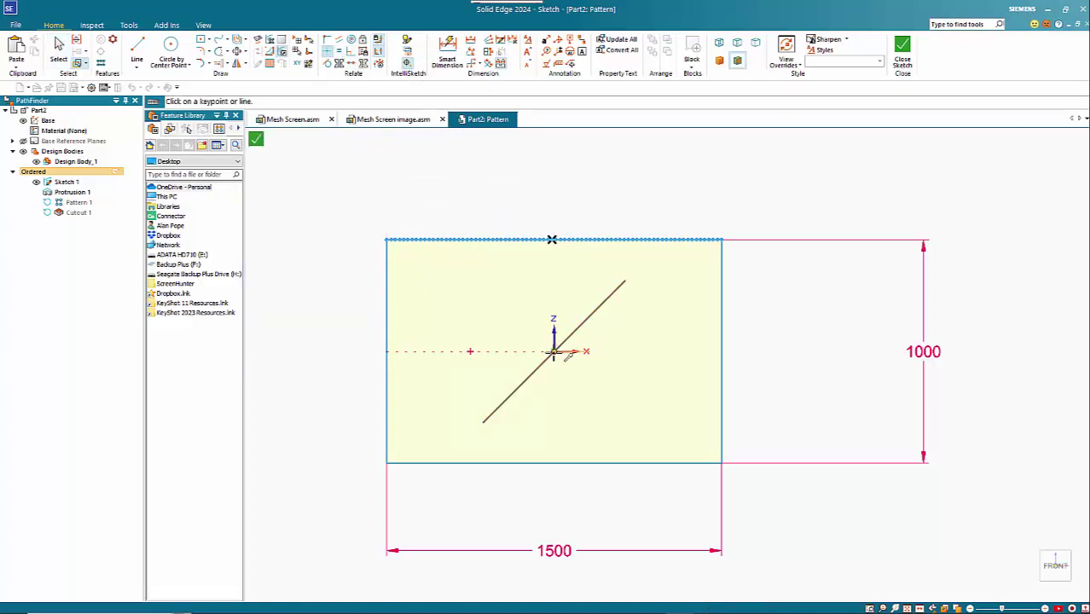
{"action": "left_click", "coordinate": [555, 352]}
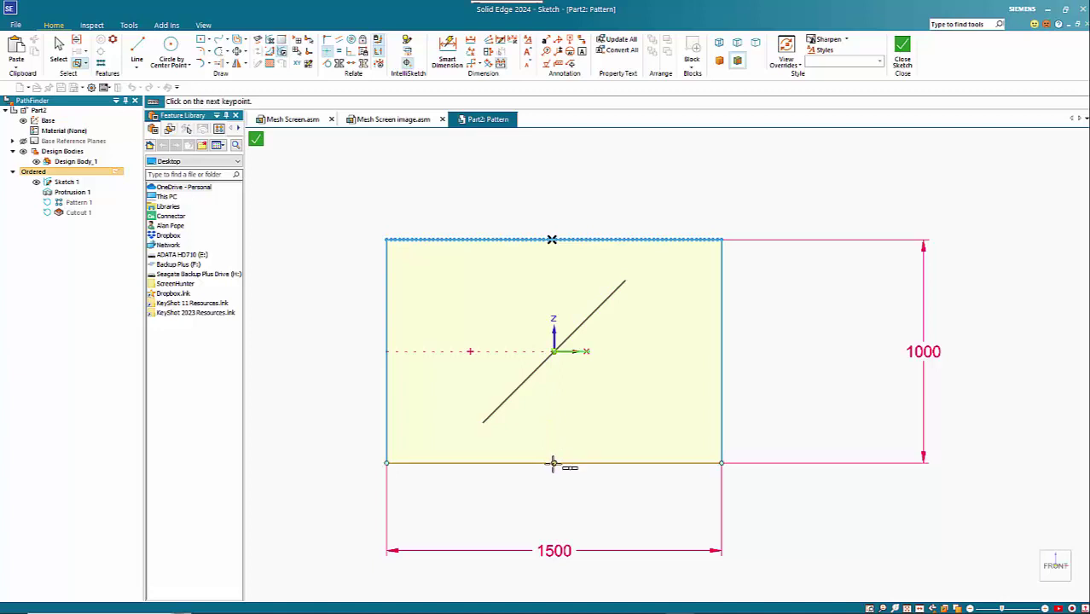
{"action": "key", "text": "Escape"}
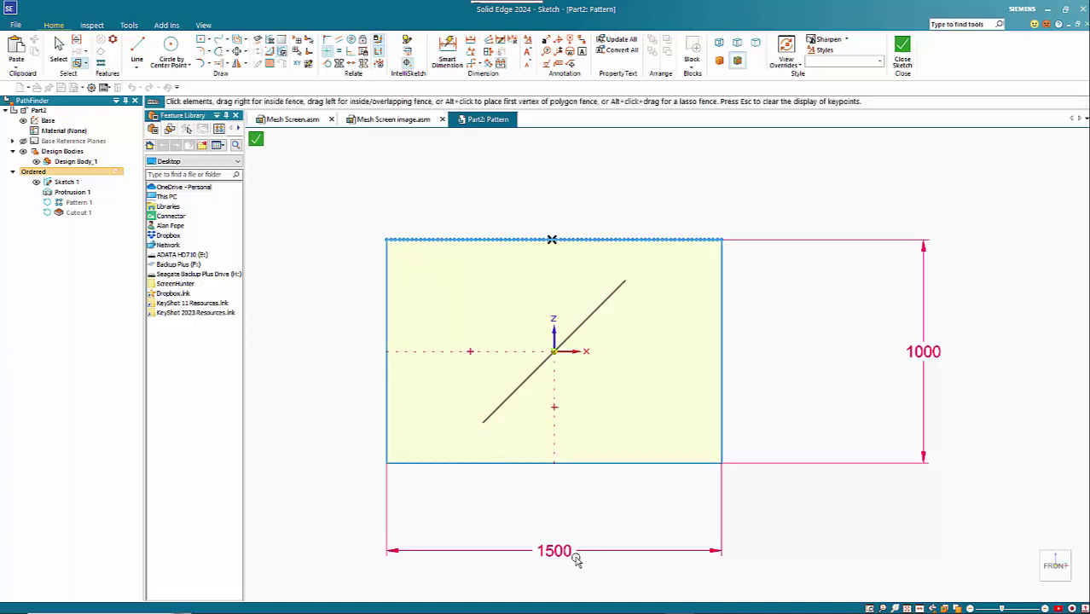
Change the 1500 width dimension to 2000 mm
{"action": "left_click", "coordinate": [577, 552]}
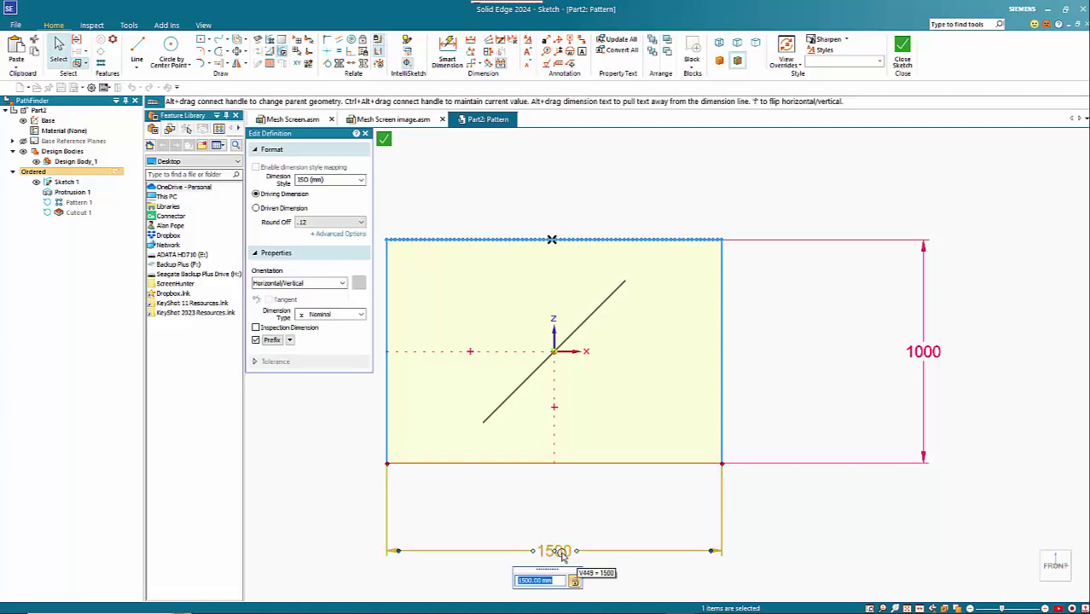
{"action": "type", "text": "1800"}
{"action": "key", "text": "Return"}
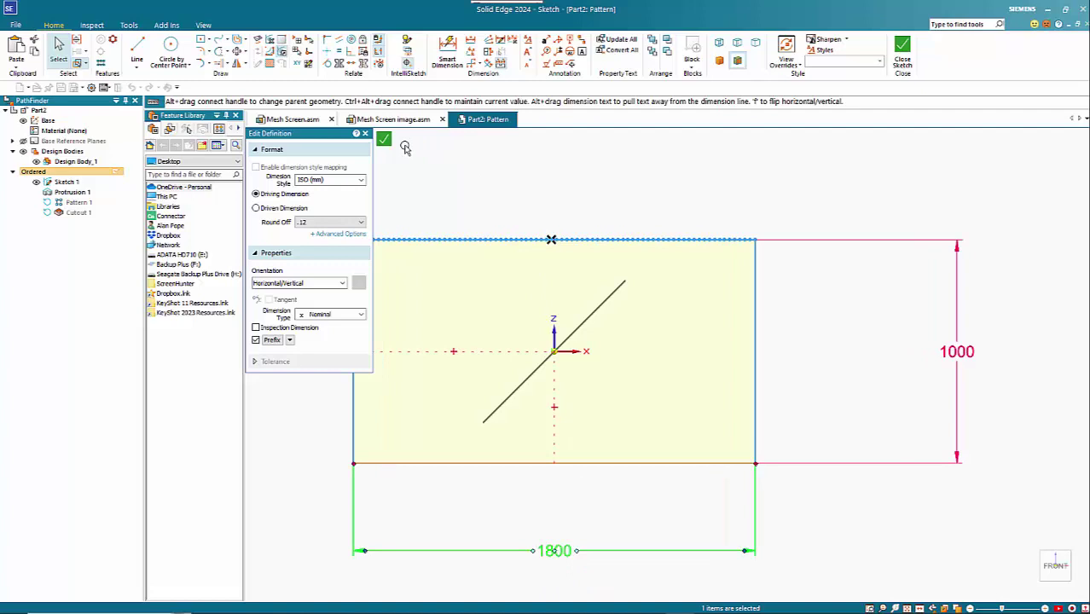
{"action": "left_click", "coordinate": [556, 551]}
{"action": "type", "text": "2"}
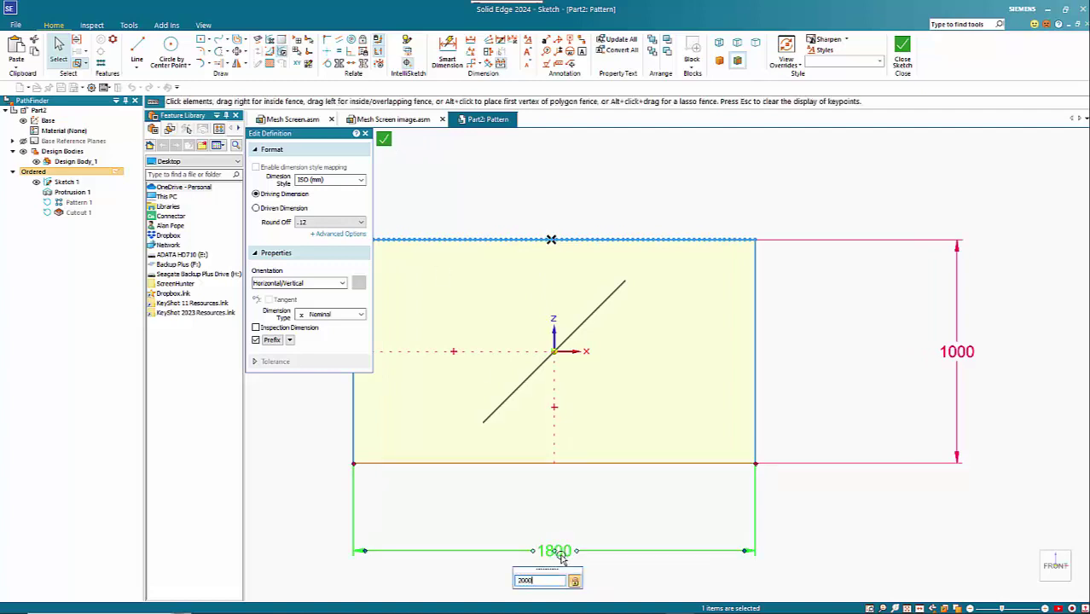
{"action": "type", "text": "000"}
{"action": "key", "text": "Return"}
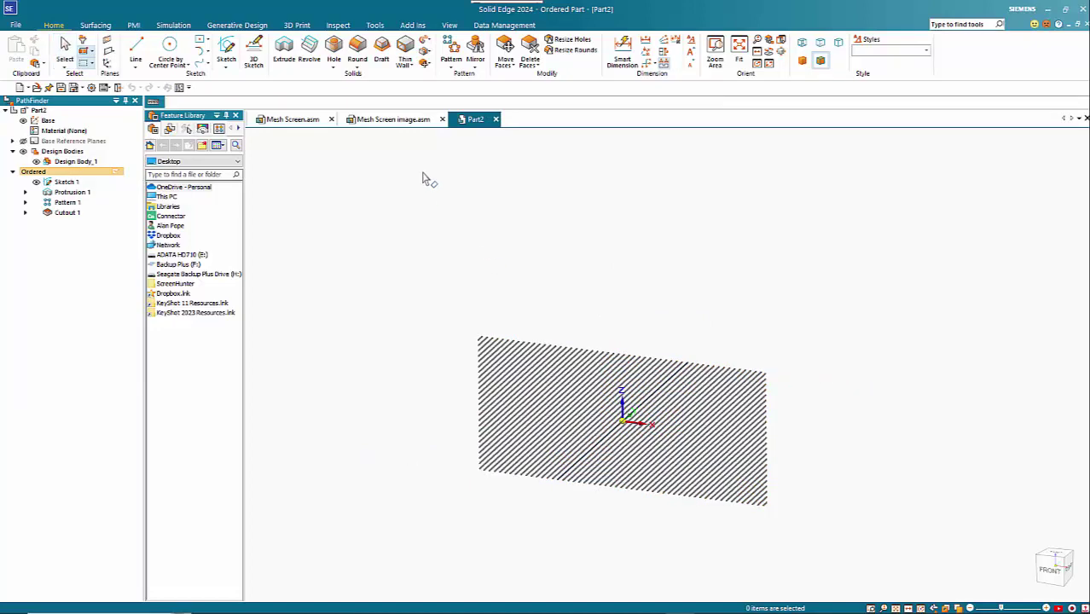
Save Part2 with Ctrl+S, bringing up Save As in the Temp\Grill folder
{"action": "key", "text": "ctrl+s"}
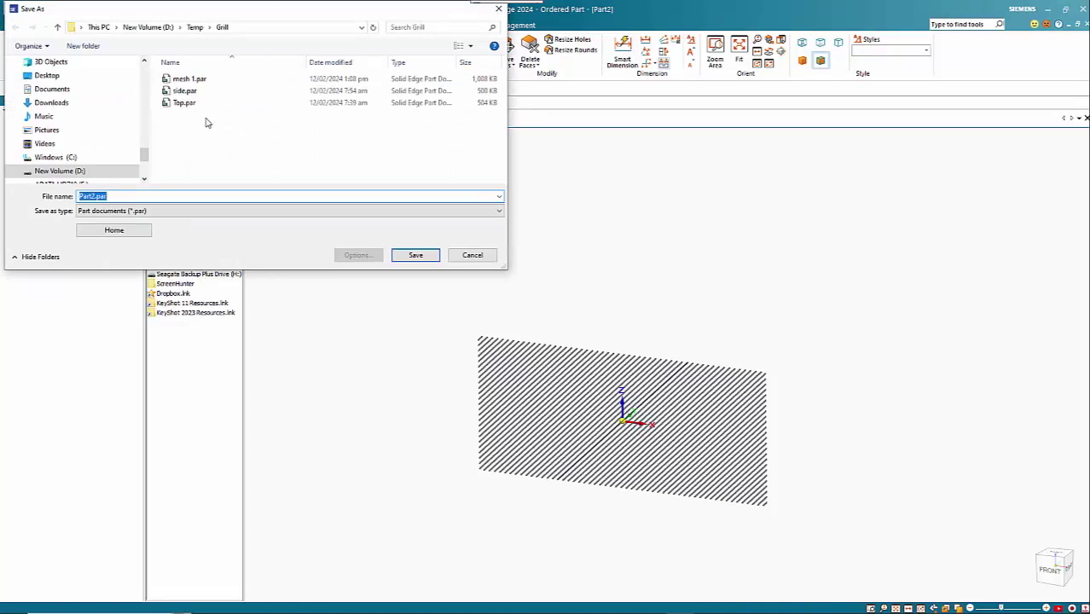
Save Part2 as mesh.par in the Grill folder and return to the Mesh Screen image.asm tab
{"action": "type", "text": "mesh"}
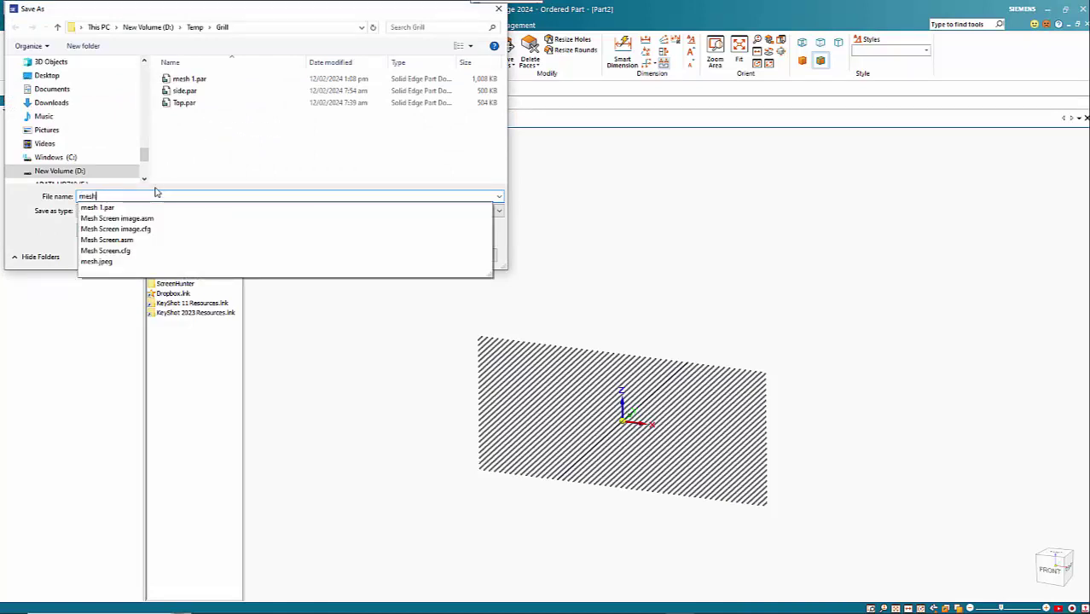
{"action": "key", "text": "Return"}
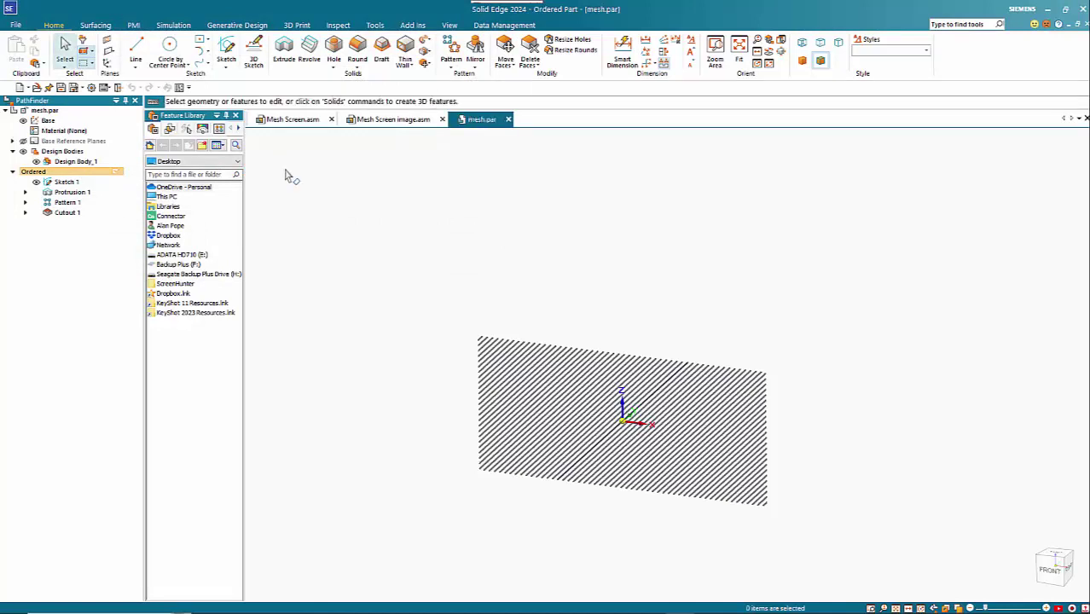
{"action": "left_click", "coordinate": [385, 121]}
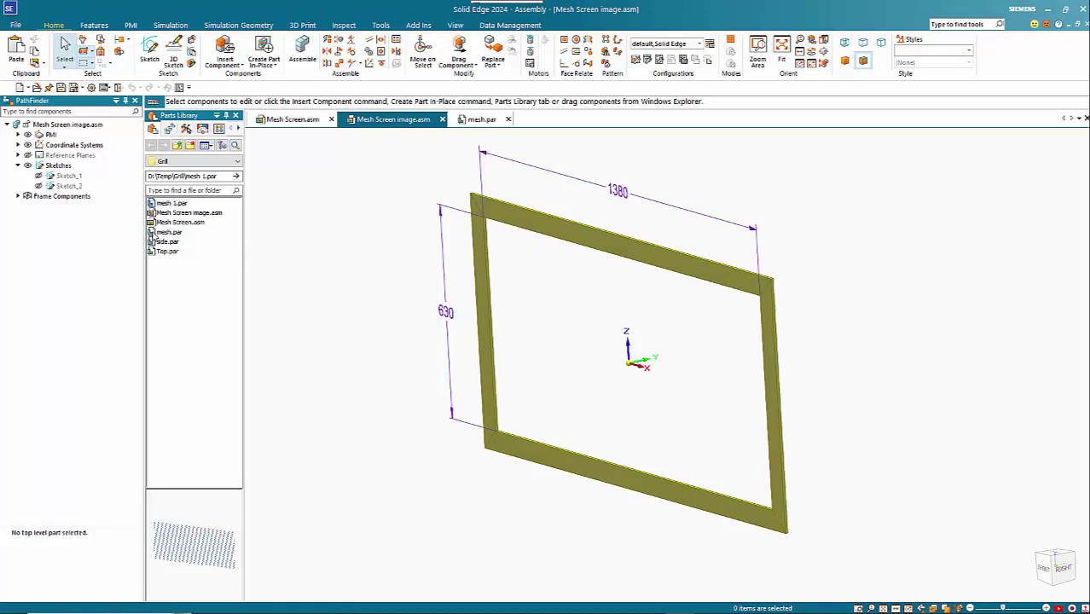
Drag mesh.par into the frame assembly, show coordinate systems, and set the mate offset to 1.60 mm
{"action": "left_click_drag", "start_coordinate": [151, 233], "coordinate": [567, 323]}
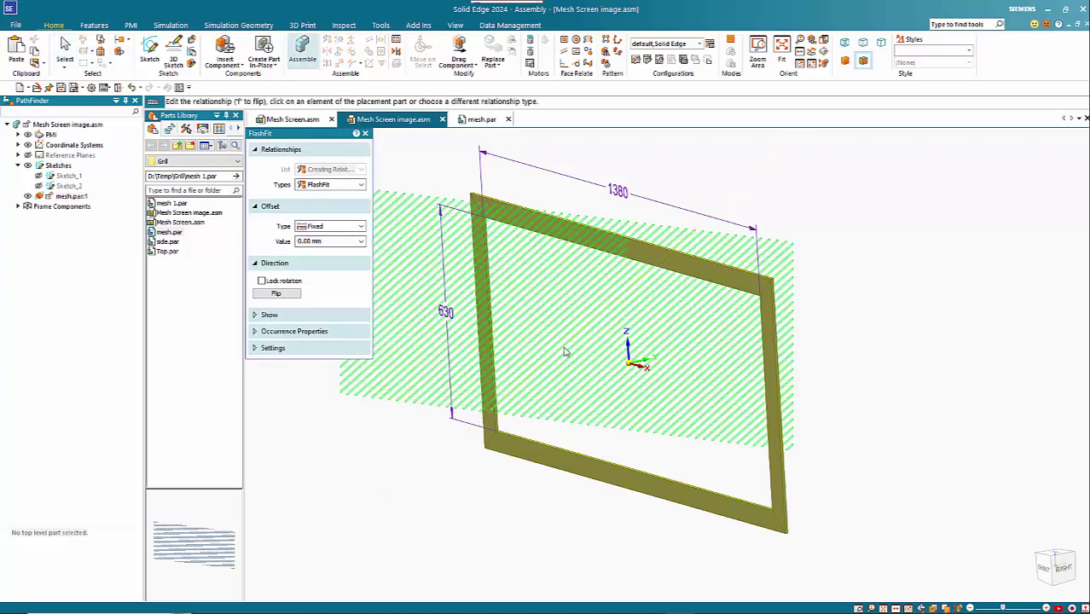
{"action": "left_click", "coordinate": [273, 315]}
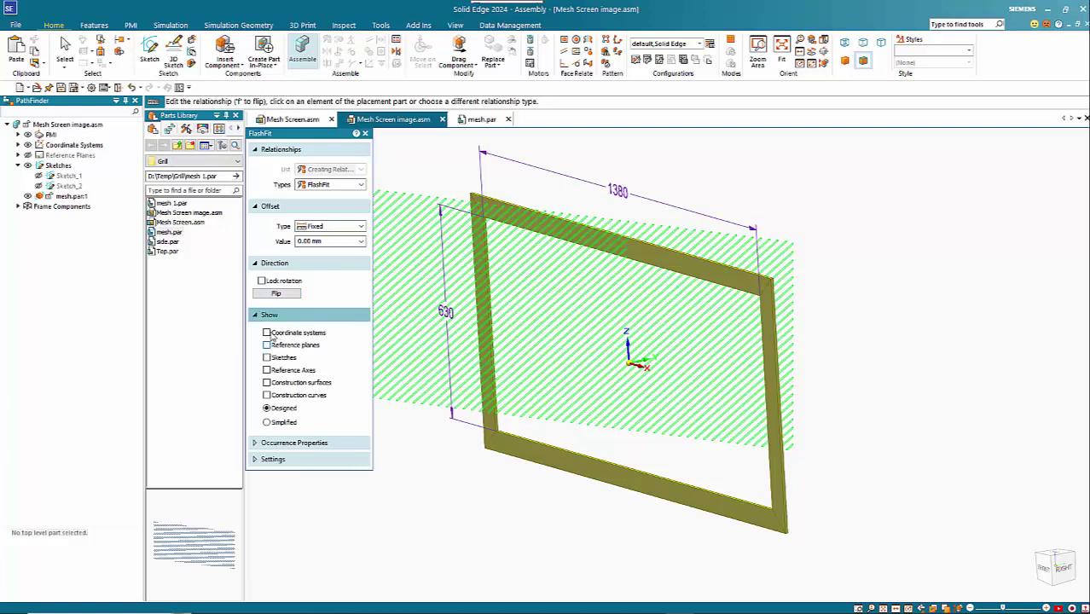
{"action": "left_click", "coordinate": [267, 332]}
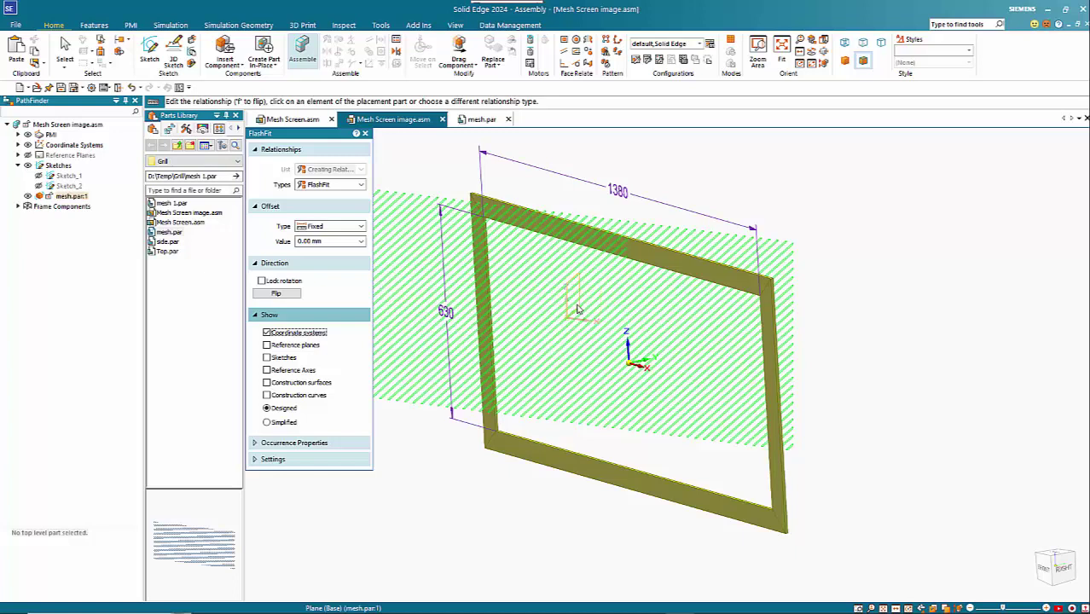
{"action": "left_click", "coordinate": [330, 243]}
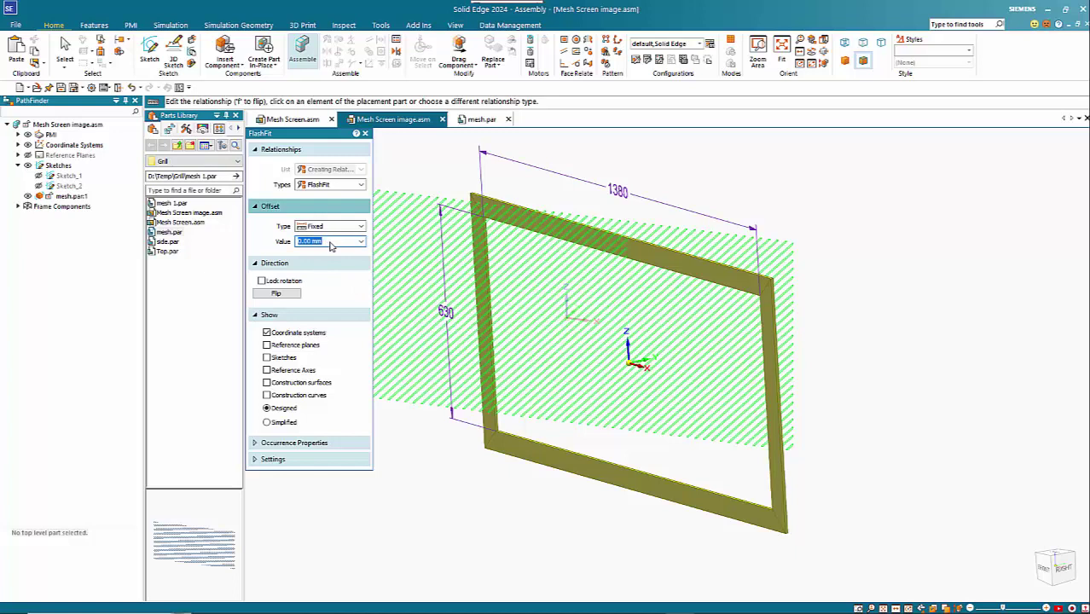
{"action": "type", "text": "1.6"}
{"action": "key", "text": "Return"}
Mate a mesh face onto the frame face and change the offset to 0
{"action": "left_click", "coordinate": [594, 305]}
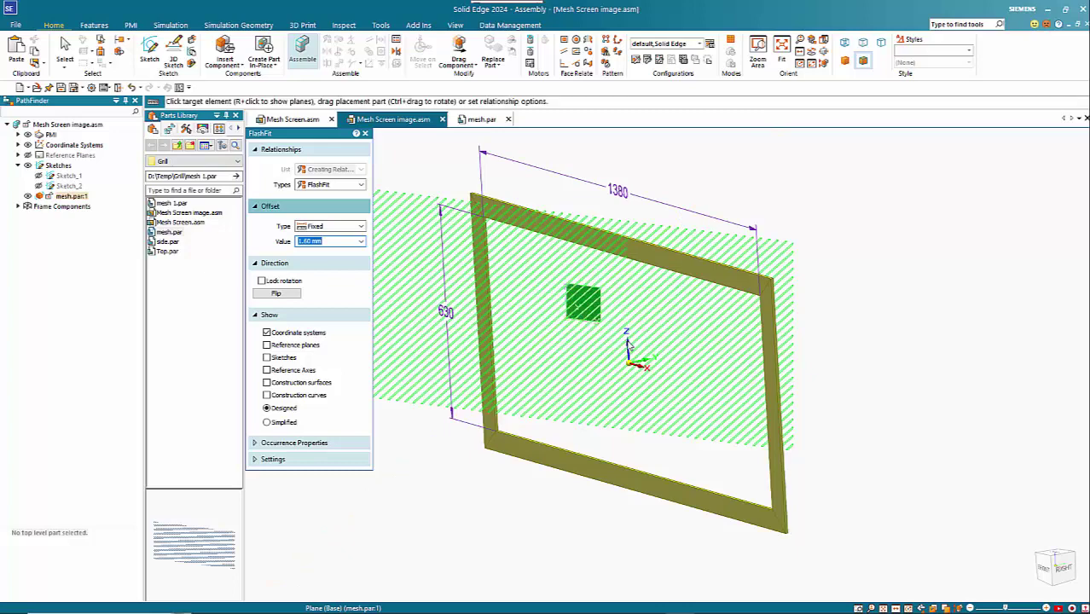
{"action": "left_click", "coordinate": [637, 351]}
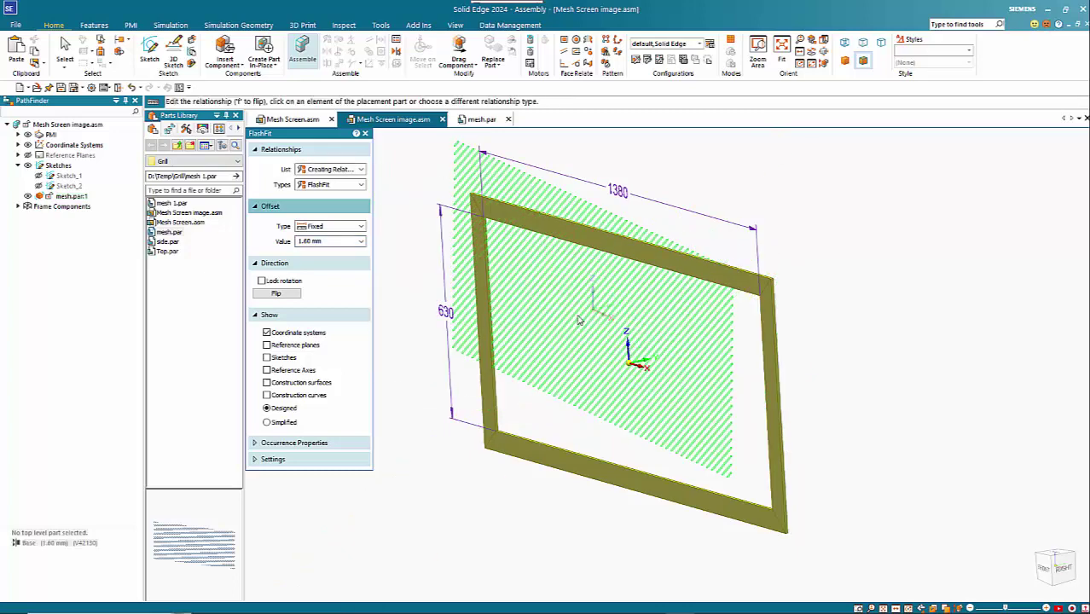
{"action": "left_click", "coordinate": [320, 242]}
{"action": "type", "text": "0"}
{"action": "key", "text": "Return"}
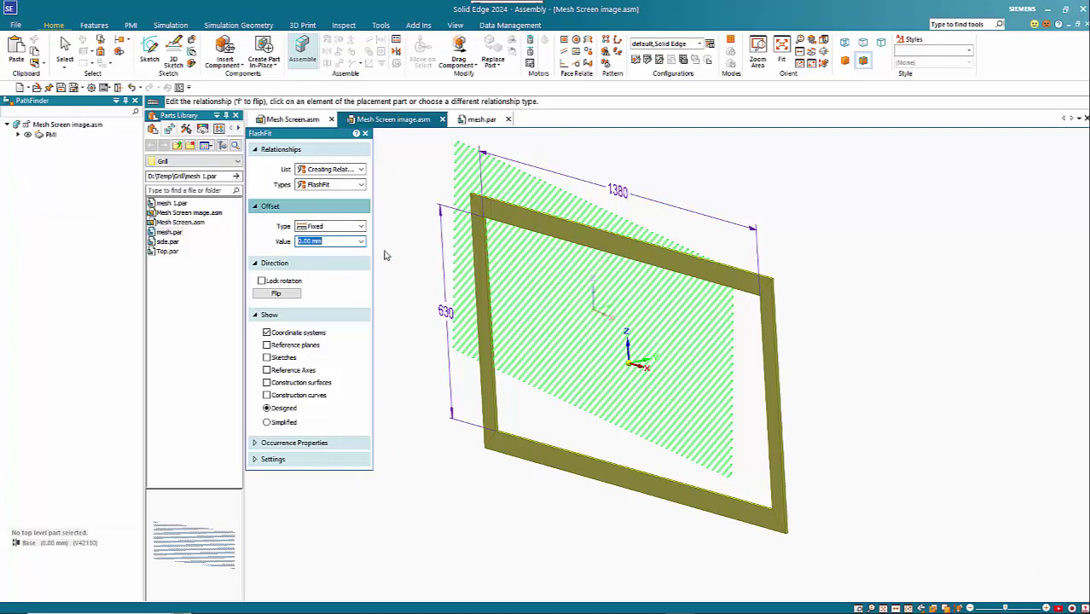
Mate the mesh plane flush to the frame face, cancel the conflicting relationship, and finish placement
{"action": "left_click", "coordinate": [622, 320]}
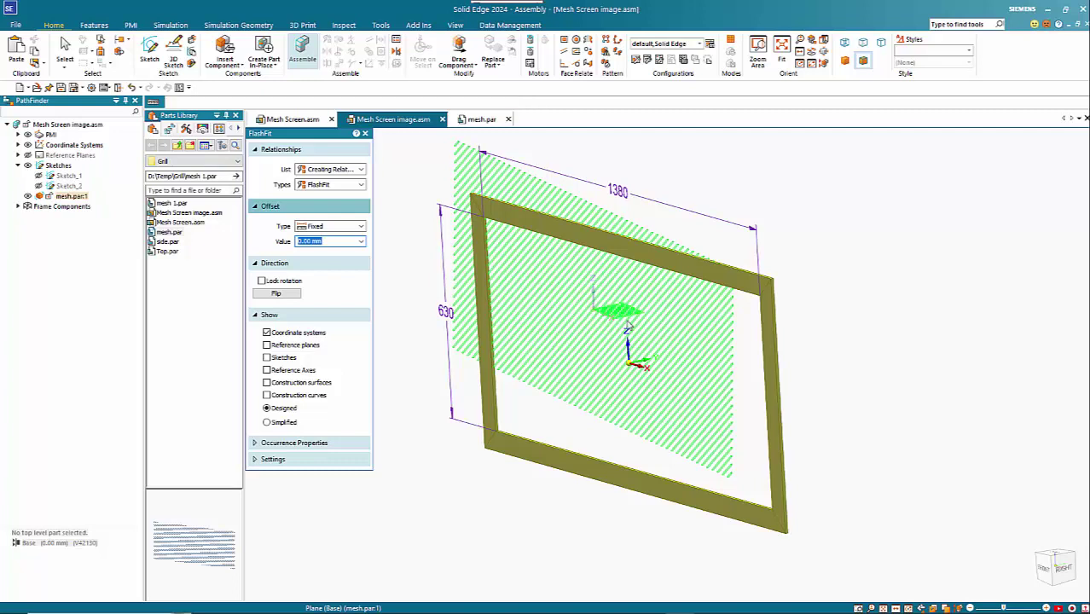
{"action": "left_click", "coordinate": [658, 368]}
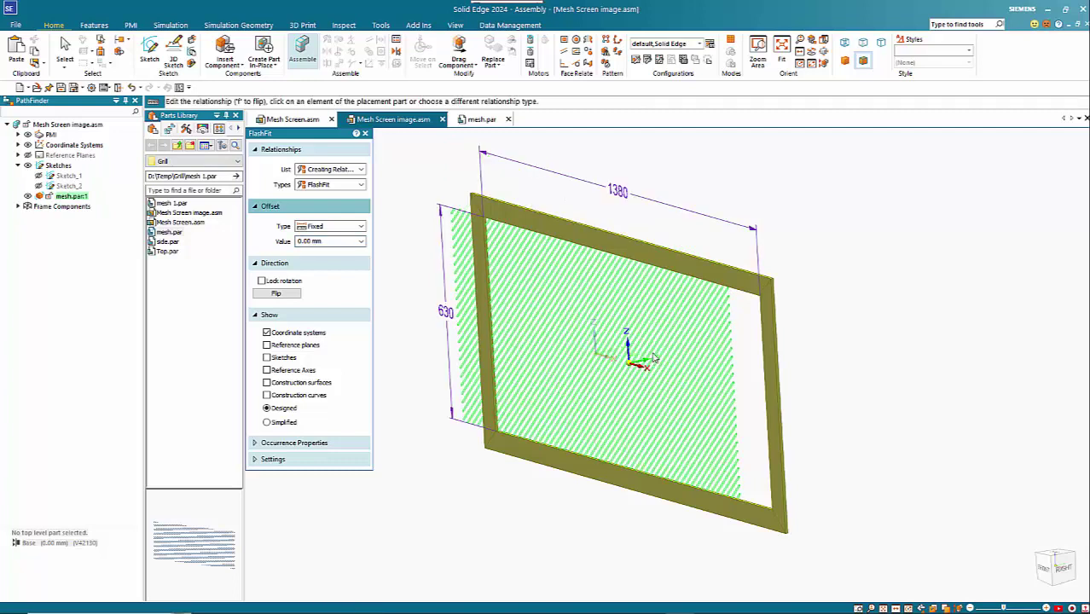
{"action": "left_click", "coordinate": [609, 331]}
{"action": "left_click", "coordinate": [642, 350]}
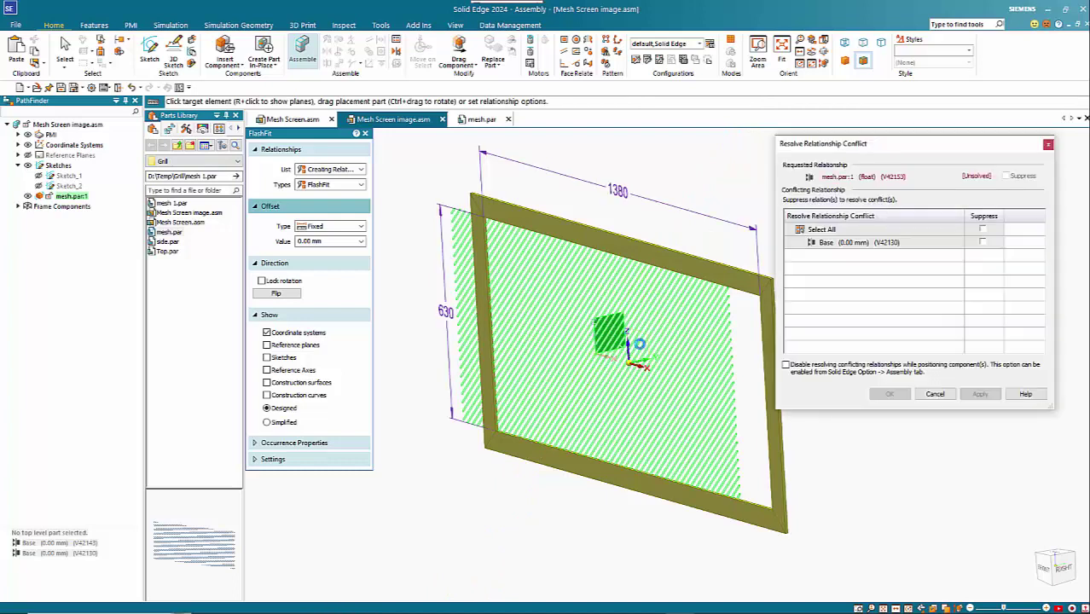
{"action": "left_click", "coordinate": [936, 394]}
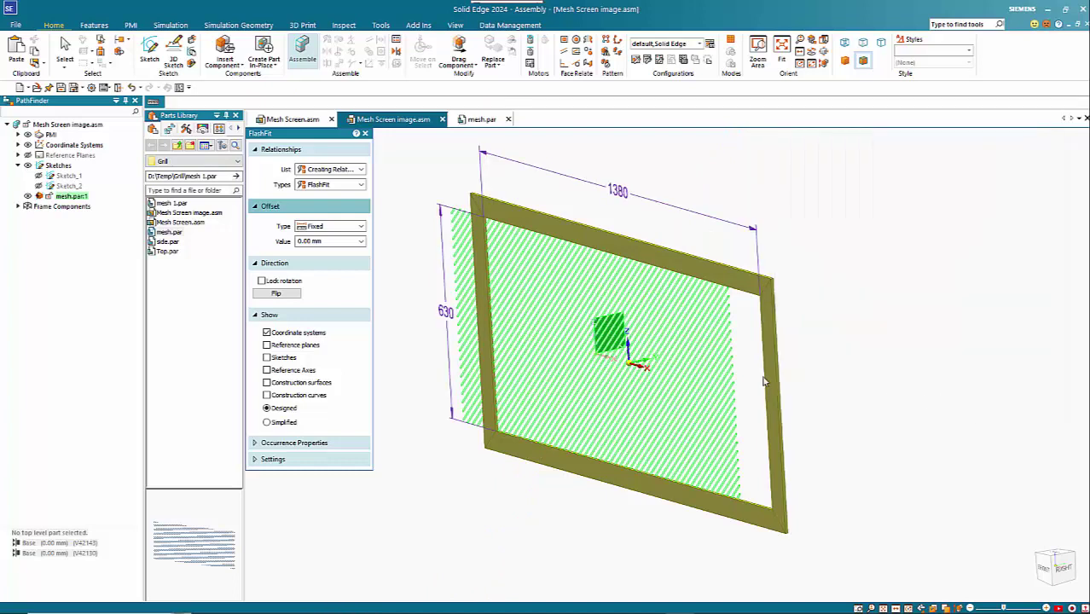
{"action": "left_click", "coordinate": [632, 327]}
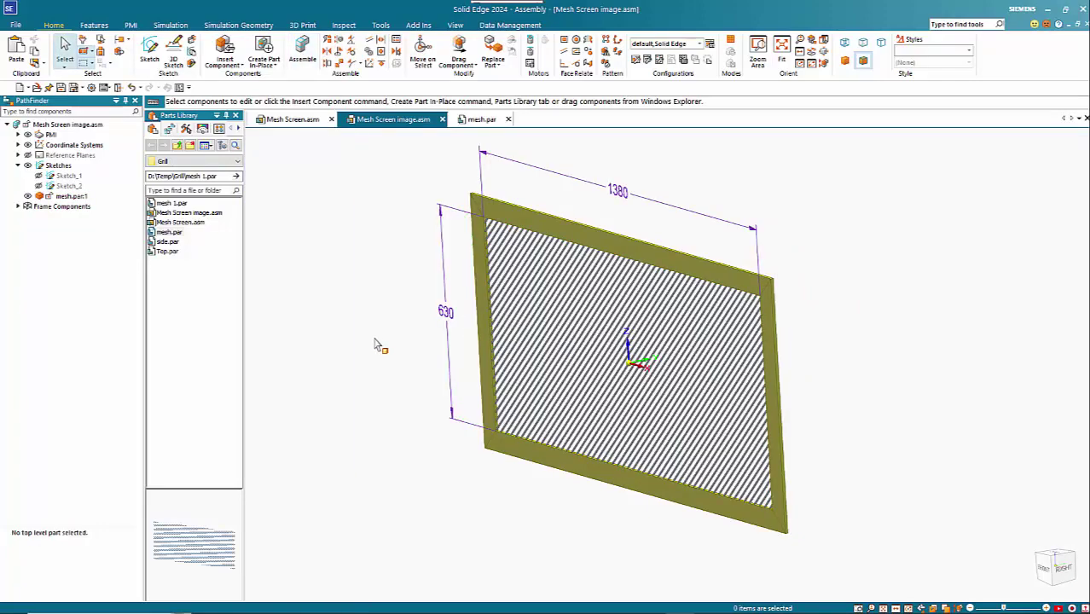
Switch to the front view and zoom in on the frame's lower-left corner
{"action": "key", "text": "ctrl+f"}
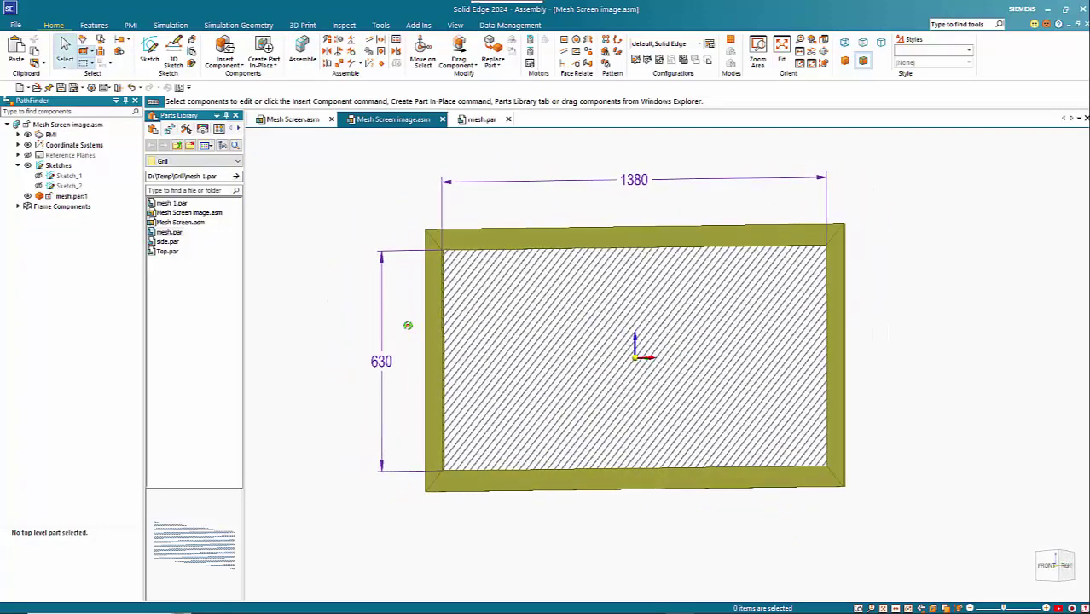
{"action": "scroll", "coordinate": [524, 388], "scroll_direction": "up", "scroll_amount": 3}
{"action": "middle_click_drag", "start_coordinate": [563, 410], "coordinate": [519, 422]}
{"action": "scroll", "coordinate": [487, 487], "scroll_direction": "up", "scroll_amount": 4}
{"action": "scroll", "coordinate": [467, 507], "scroll_direction": "up", "scroll_amount": 2}
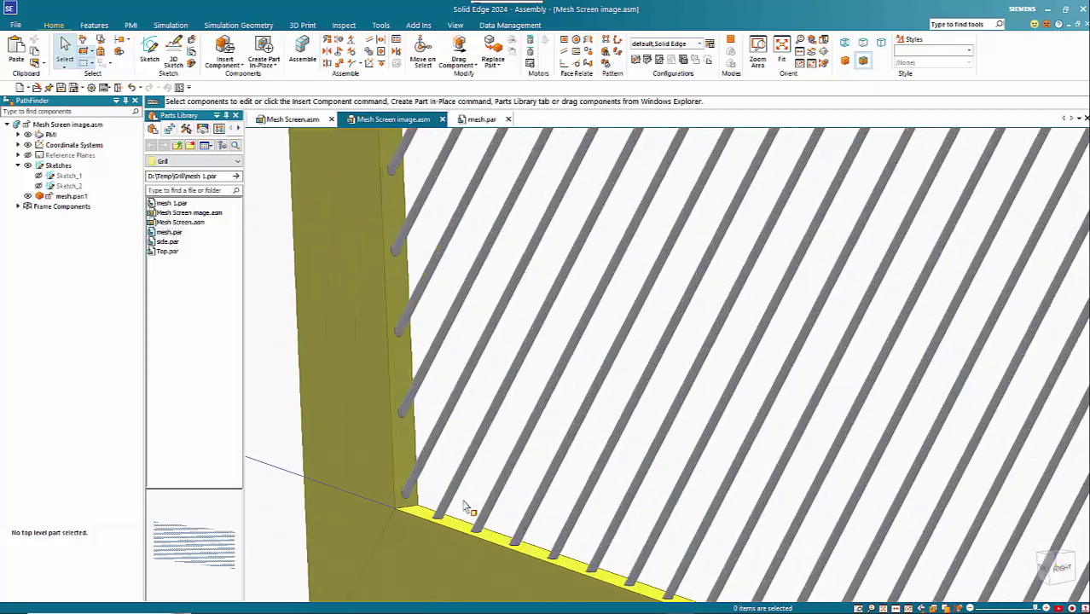
{"action": "scroll", "coordinate": [465, 437], "scroll_direction": "down", "scroll_amount": 5}
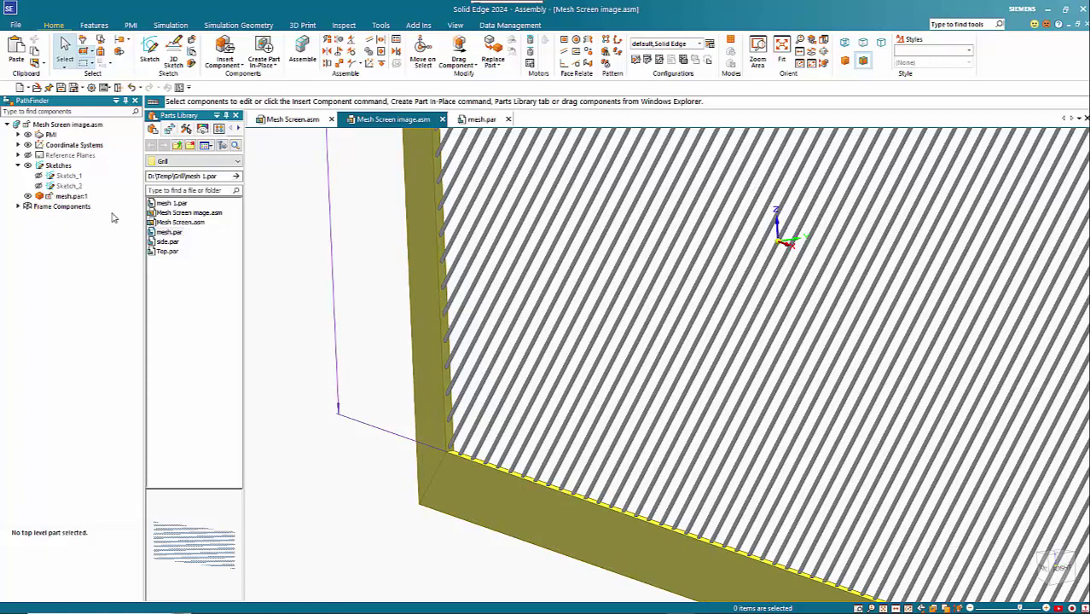
Set mesh.par1's Base offset distance to 1.60 mm from the frame face
{"action": "left_click", "coordinate": [48, 197]}
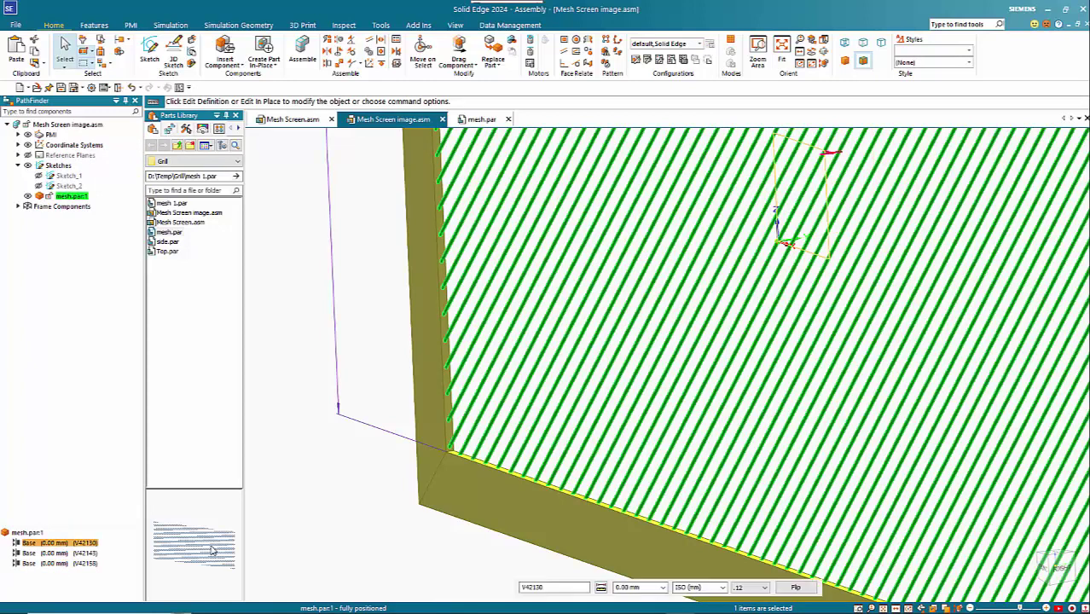
{"action": "left_click", "coordinate": [631, 588]}
{"action": "double_click", "coordinate": [631, 587]}
{"action": "type", "text": "1.6"}
{"action": "key", "text": "Return"}
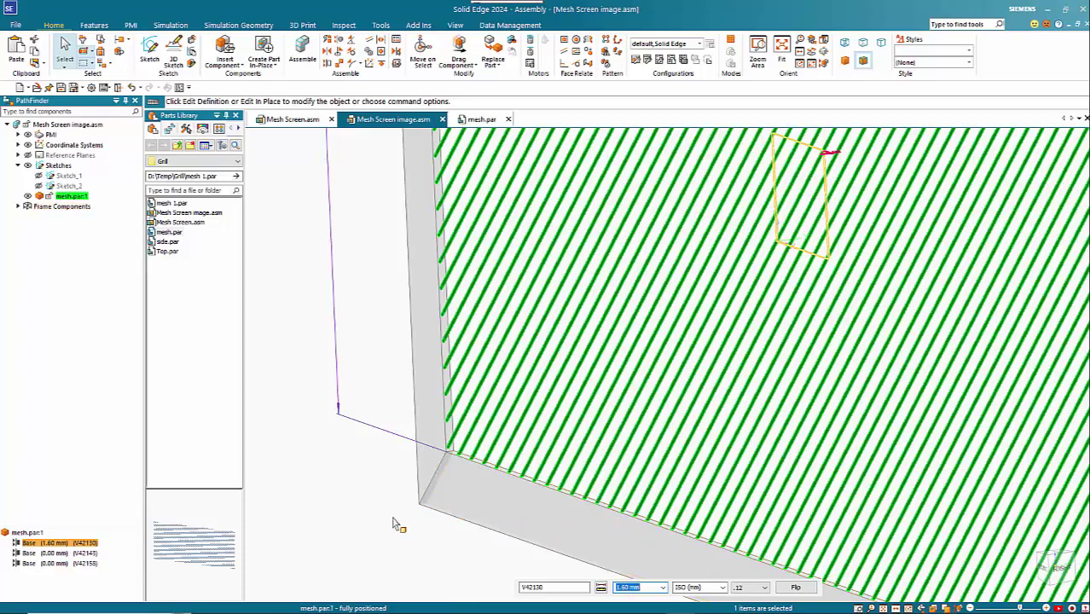
{"action": "key", "text": "Escape"}
{"action": "scroll", "coordinate": [426, 495], "scroll_direction": "down", "scroll_amount": 3}
{"action": "scroll", "coordinate": [490, 454], "scroll_direction": "up", "scroll_amount": 5}
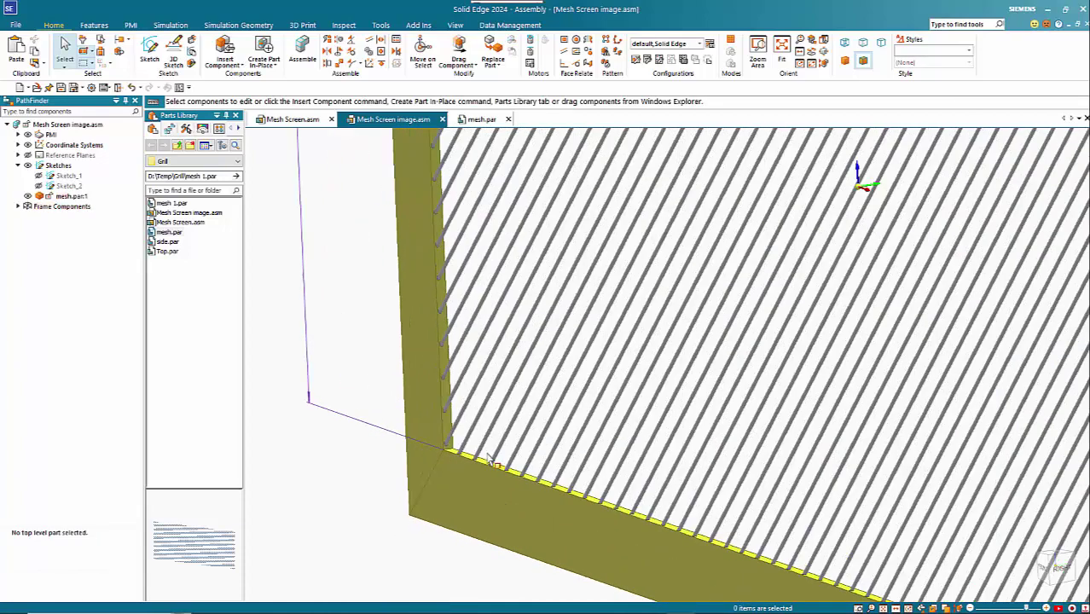
{"action": "scroll", "coordinate": [490, 454], "scroll_direction": "down", "scroll_amount": 3}
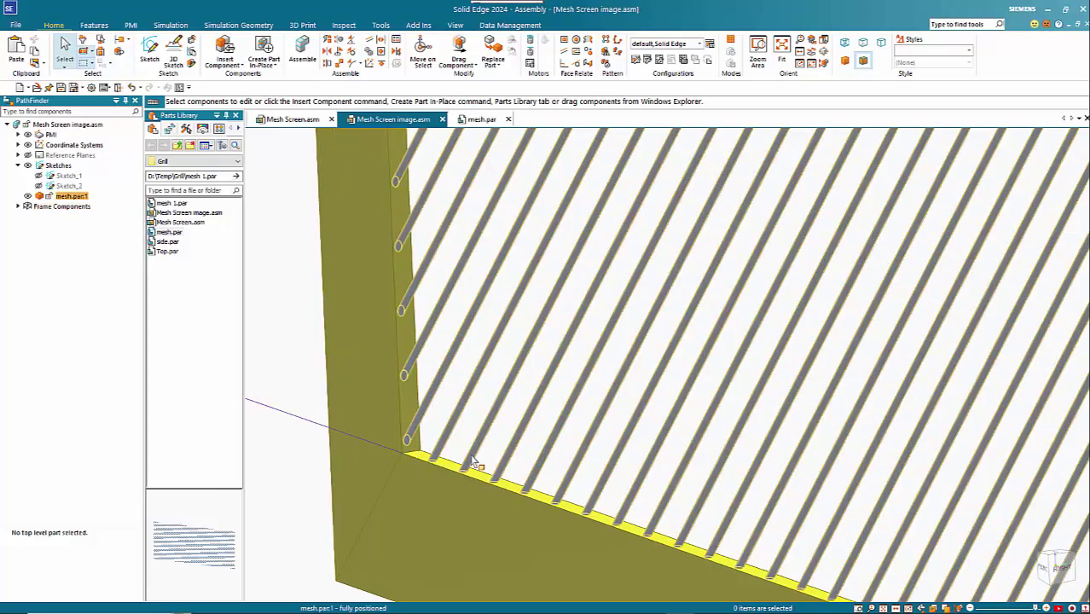
{"action": "scroll", "coordinate": [507, 444], "scroll_direction": "up", "scroll_amount": 3}
{"action": "scroll", "coordinate": [511, 441], "scroll_direction": "down", "scroll_amount": 5}
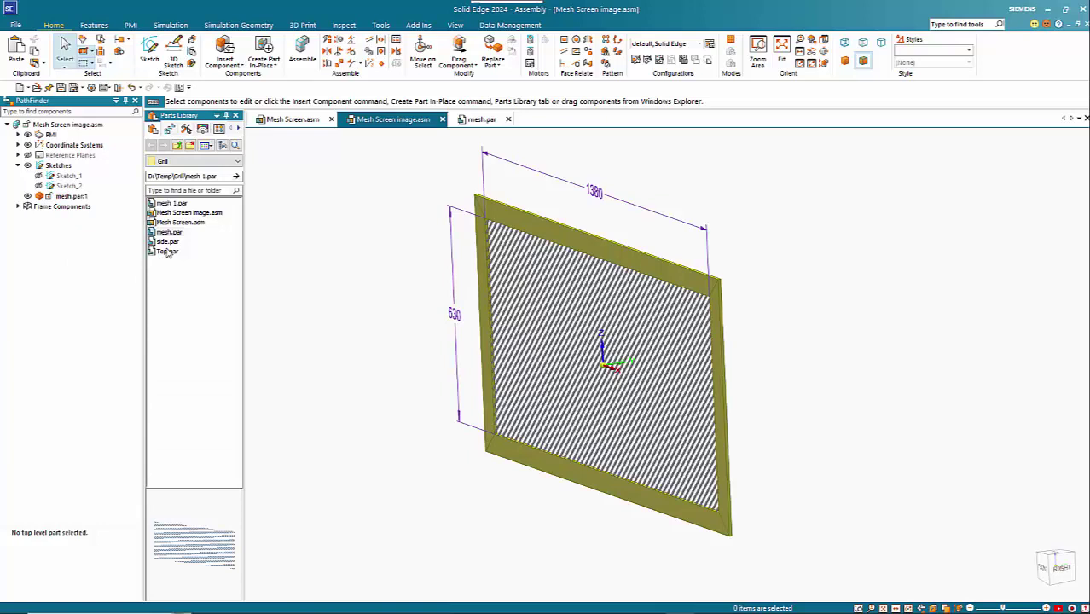
Pick mesh.par in the Parts Library and drag a second copy into the assembly
{"action": "left_click", "coordinate": [168, 232]}
{"action": "middle_click_drag", "start_coordinate": [181, 519], "coordinate": [460, 598]}
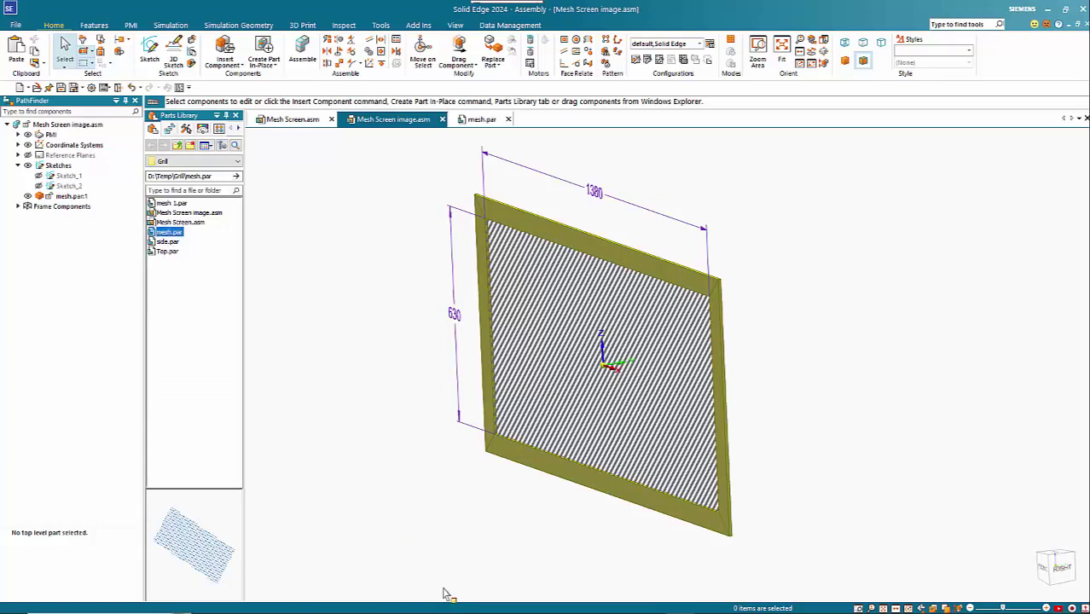
{"action": "left_click_drag", "start_coordinate": [153, 236], "coordinate": [789, 259]}
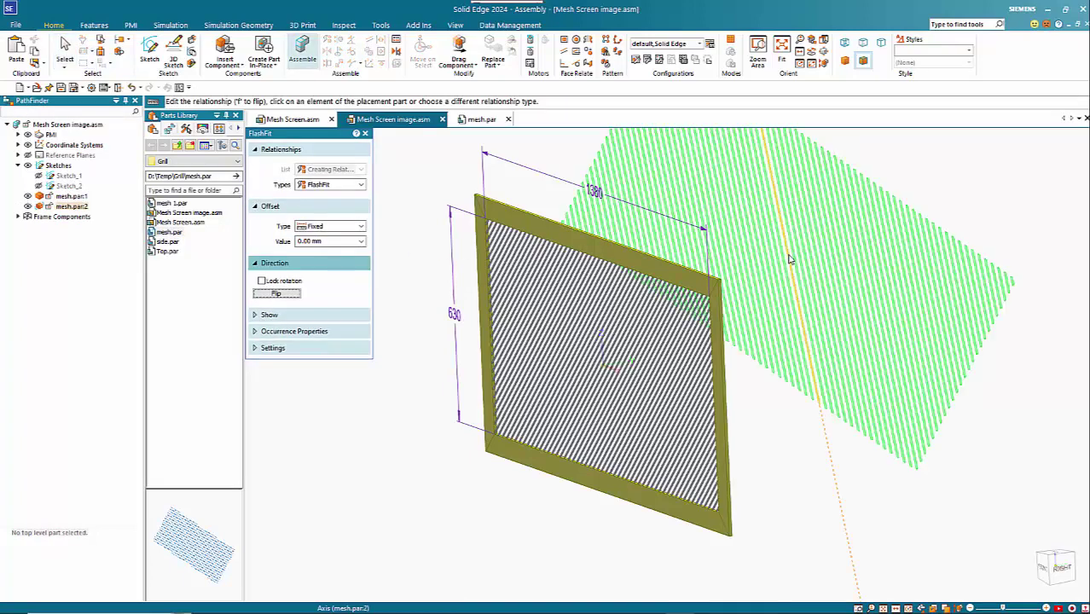
Show coordinate systems and mate the new mesh's other base plane parallel to the first mesh
{"action": "left_click", "coordinate": [271, 317]}
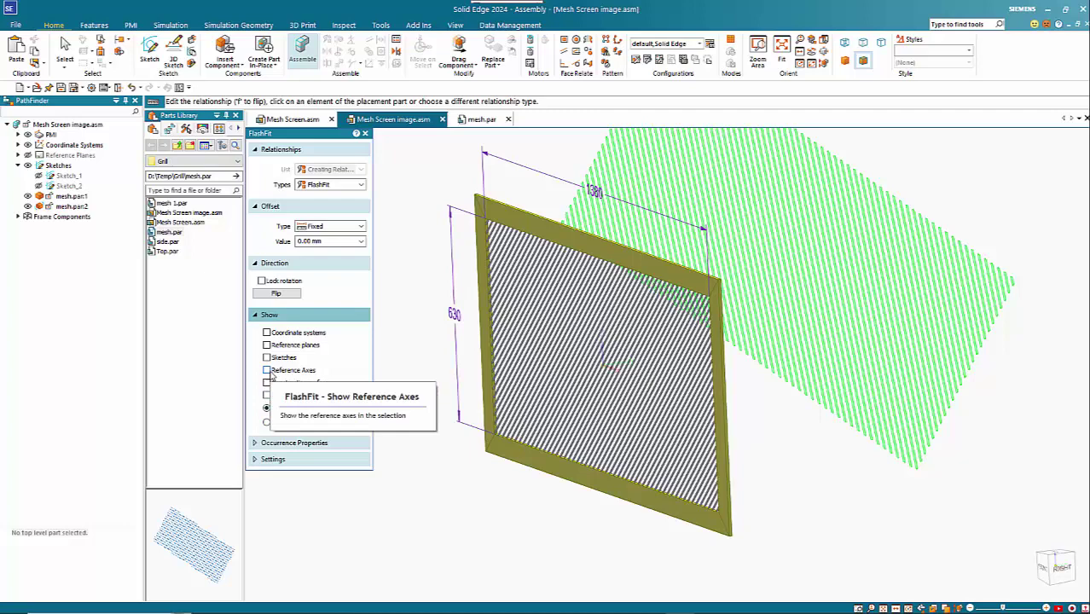
{"action": "left_click", "coordinate": [267, 334]}
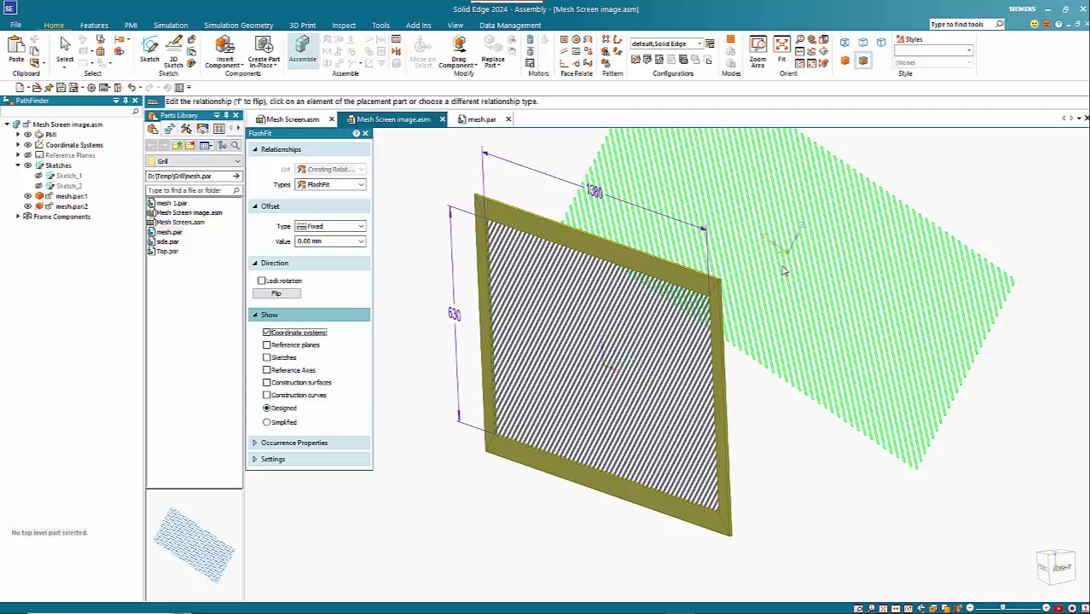
{"action": "left_click", "coordinate": [788, 241]}
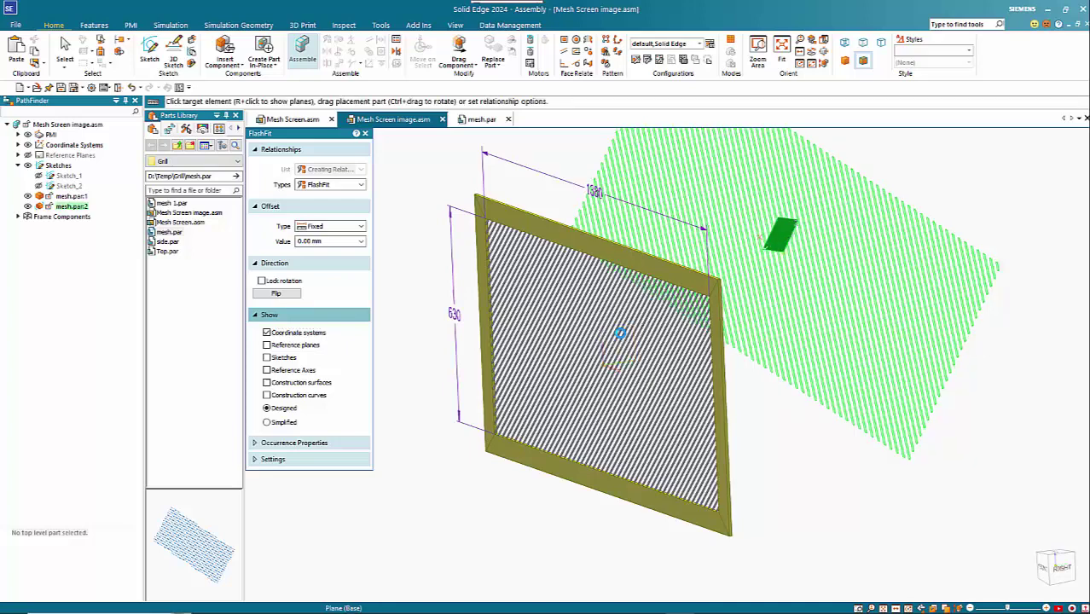
{"action": "left_click", "coordinate": [620, 332]}
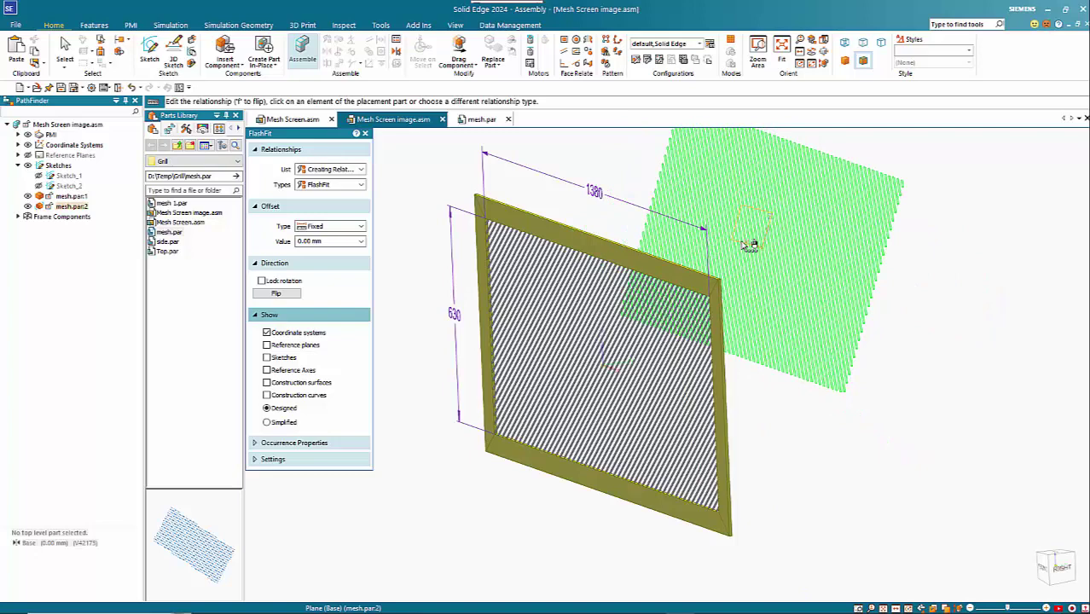
{"action": "right_click", "coordinate": [758, 246]}
{"action": "left_click", "coordinate": [794, 261]}
{"action": "left_click", "coordinate": [625, 366]}
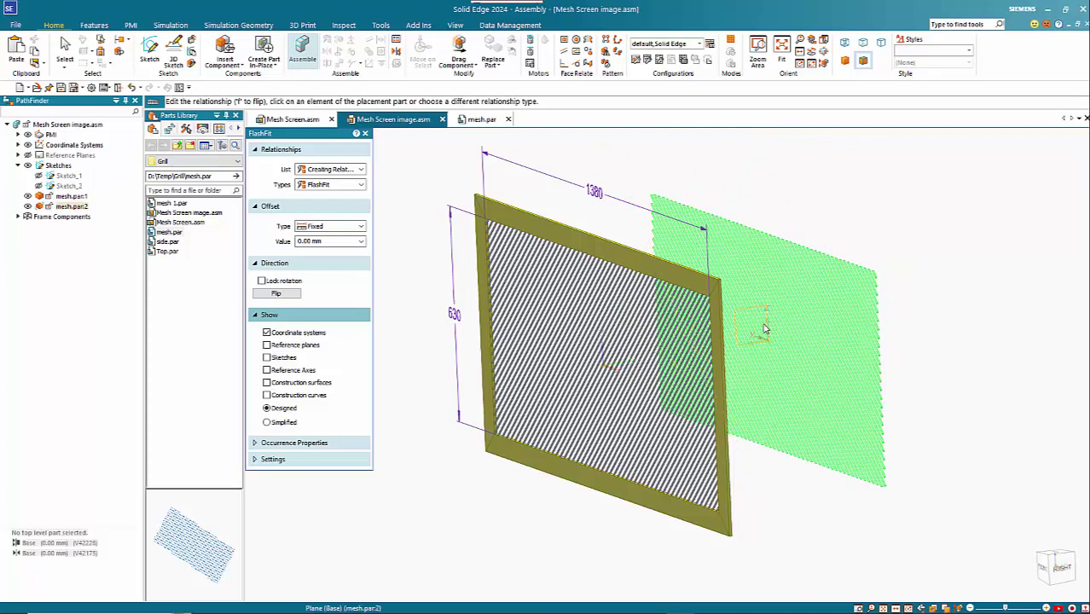
Set the offset to 1.6 mm and seat mesh.par:2 against the frame
{"action": "left_click", "coordinate": [332, 243]}
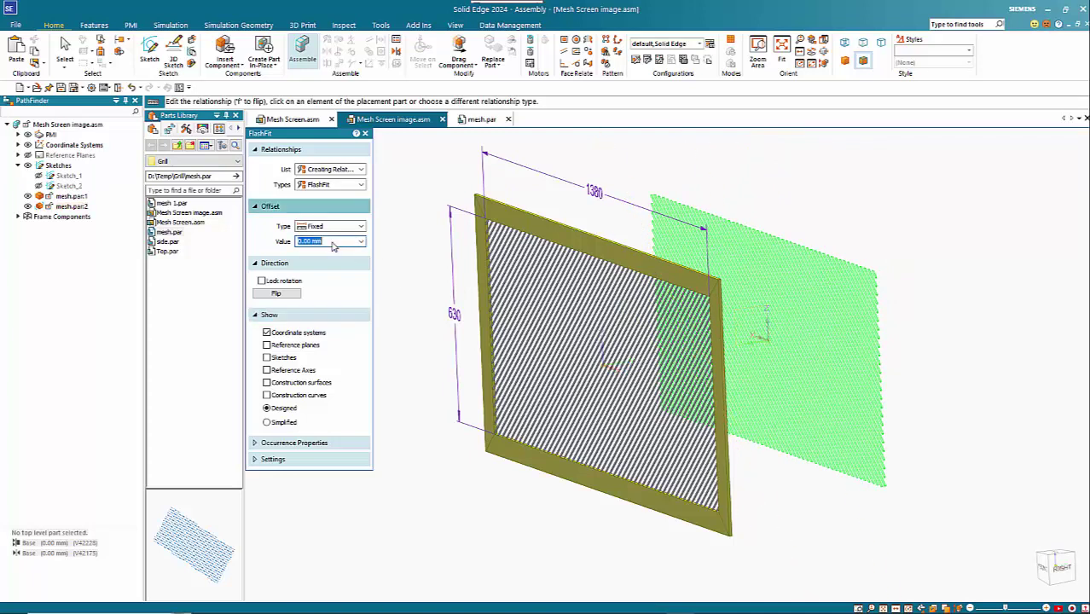
{"action": "type", "text": "1.6"}
{"action": "key", "text": "Return"}
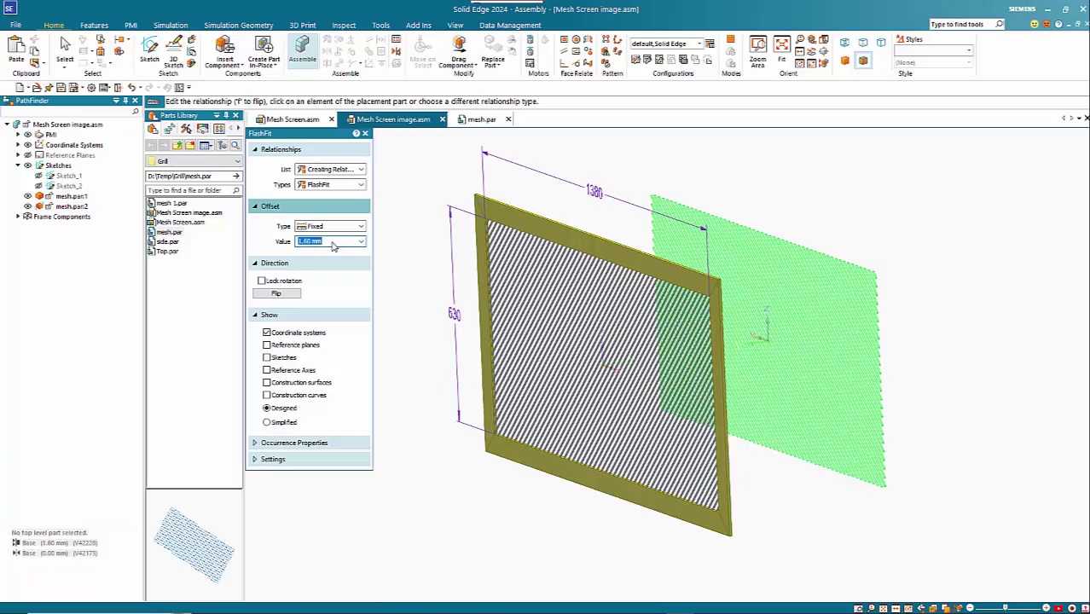
{"action": "left_click", "coordinate": [762, 317]}
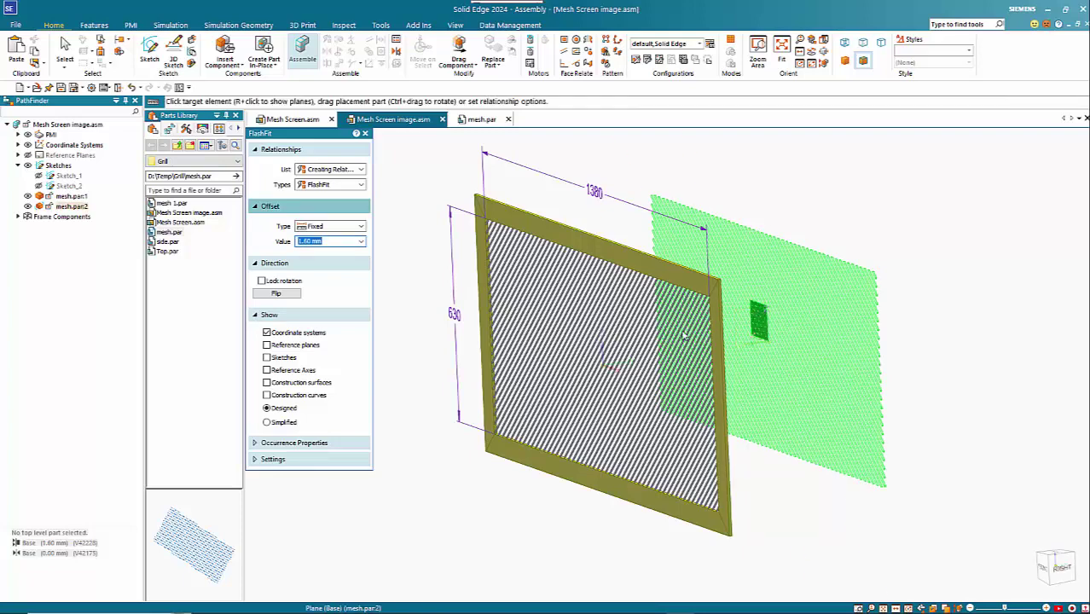
{"action": "left_click", "coordinate": [608, 361]}
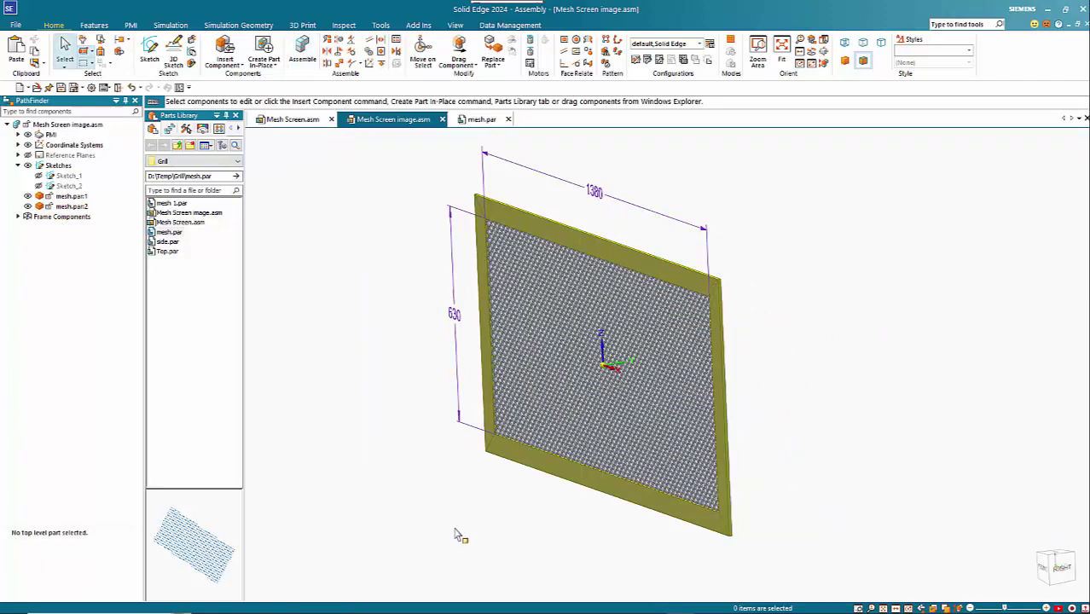
{"action": "key", "text": "ctrl+f"}
{"action": "key", "text": "ctrl+i"}
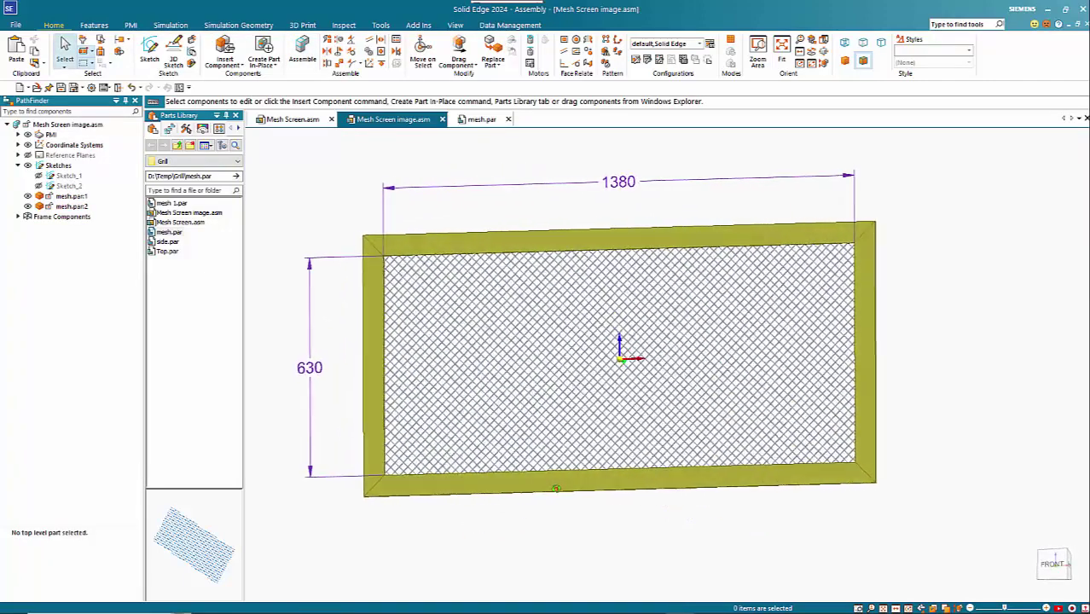